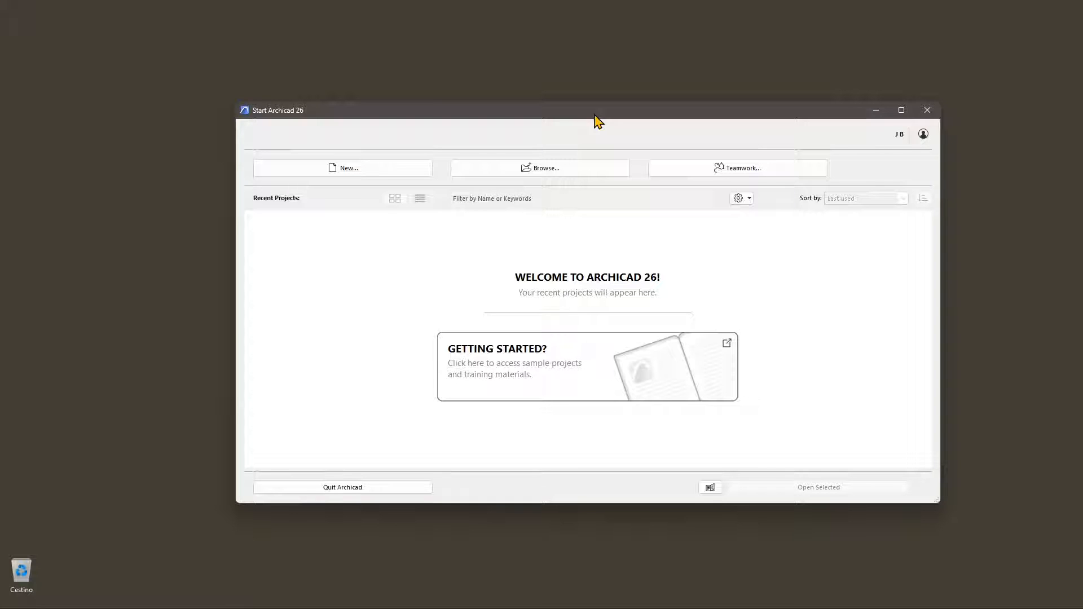
- Start a new Archicad project and accept the End User License Agreement
click(364, 169)
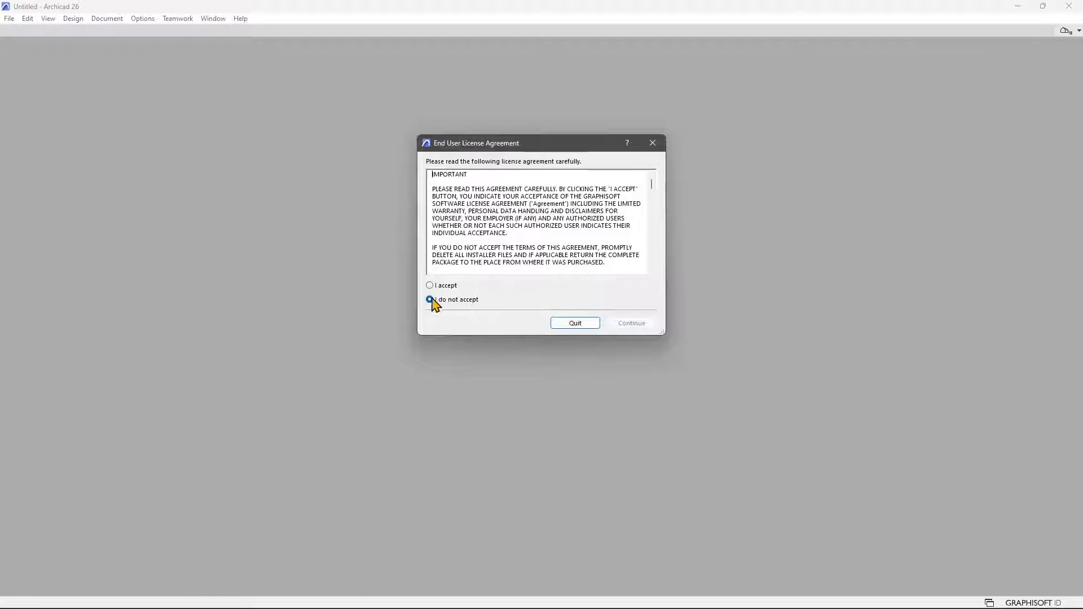
click(444, 287)
click(632, 322)
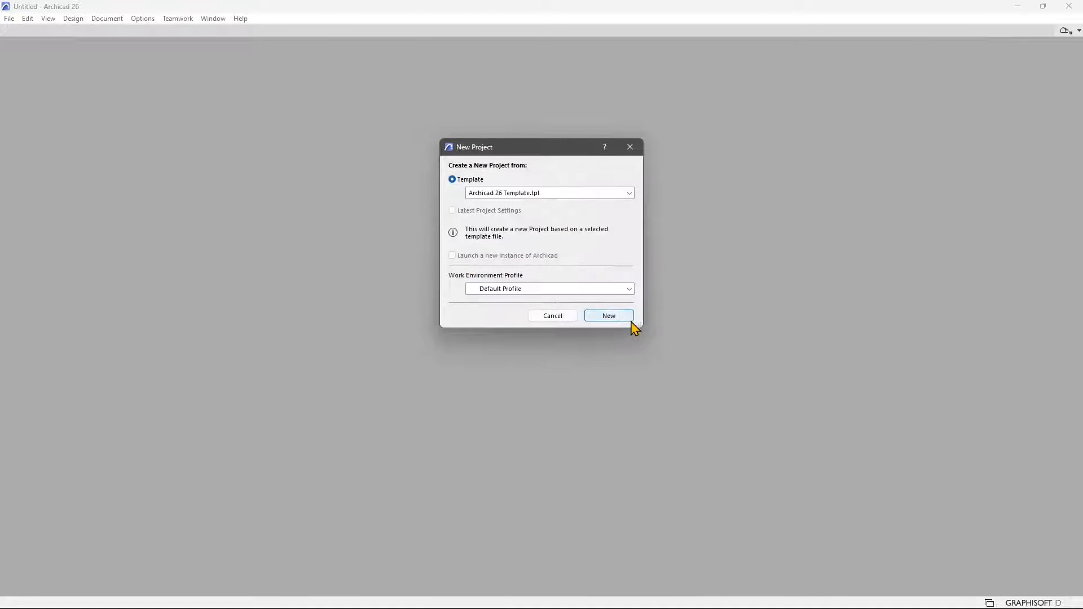
- Create the project from Archicad 26 Template.tpl with the Default Profile, and decline sending usage data to Graphisoft
click(547, 195)
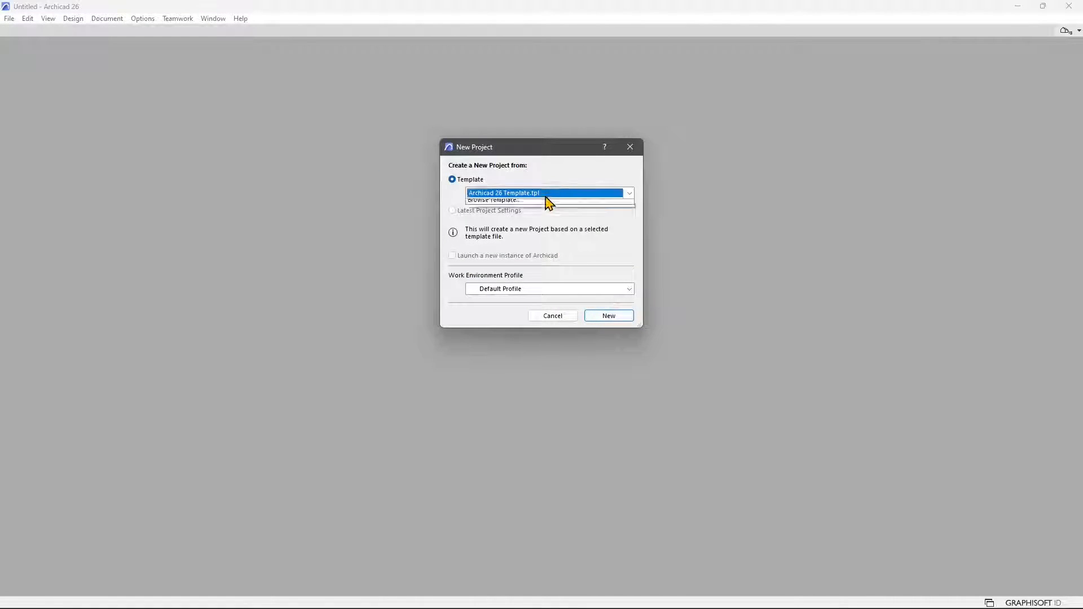
click(548, 204)
click(592, 315)
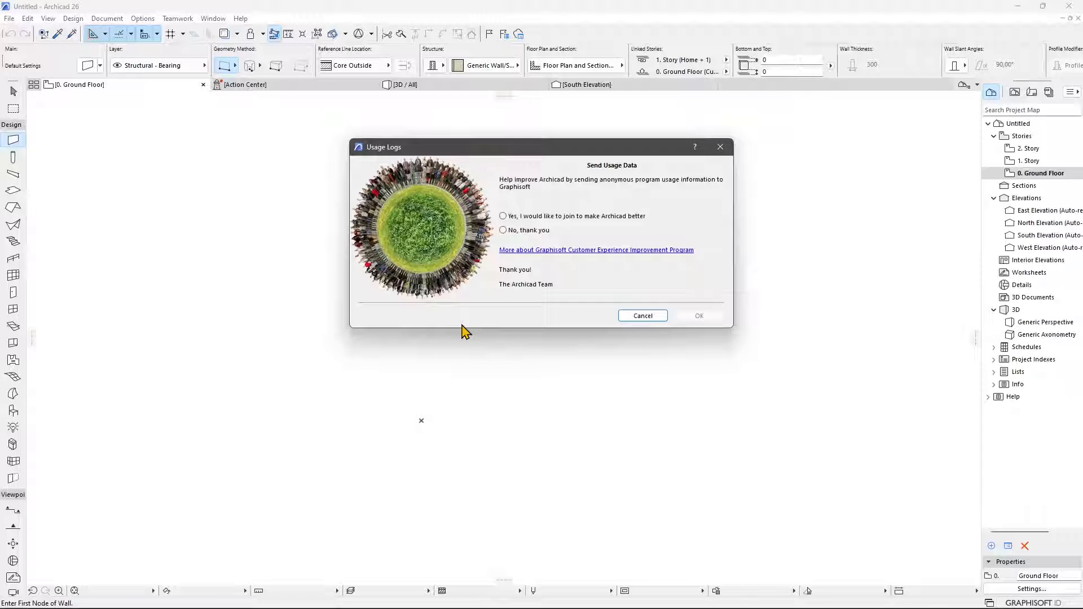
click(540, 232)
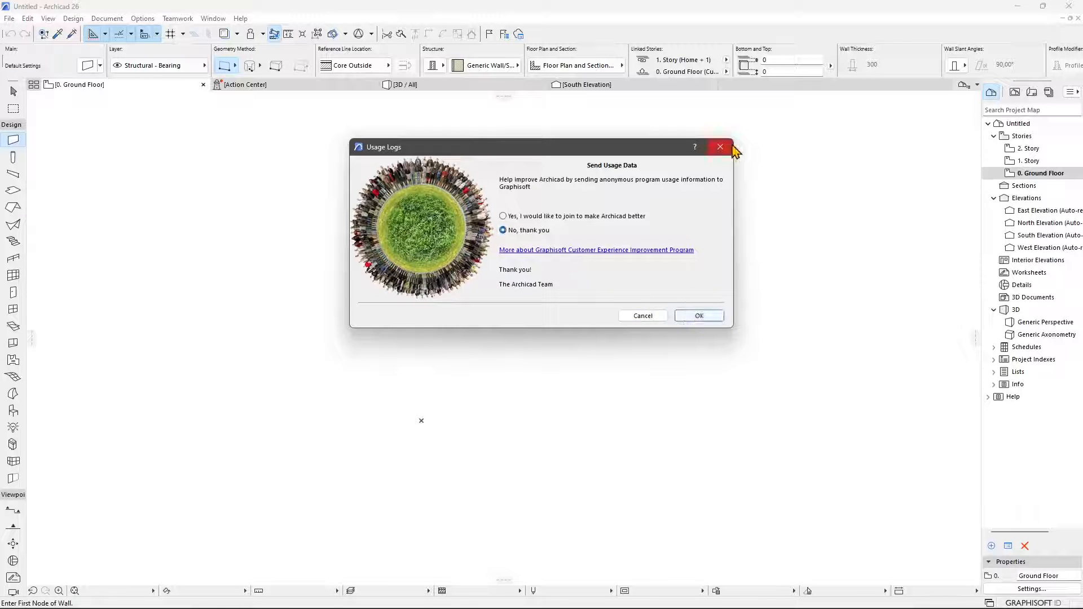
click(718, 315)
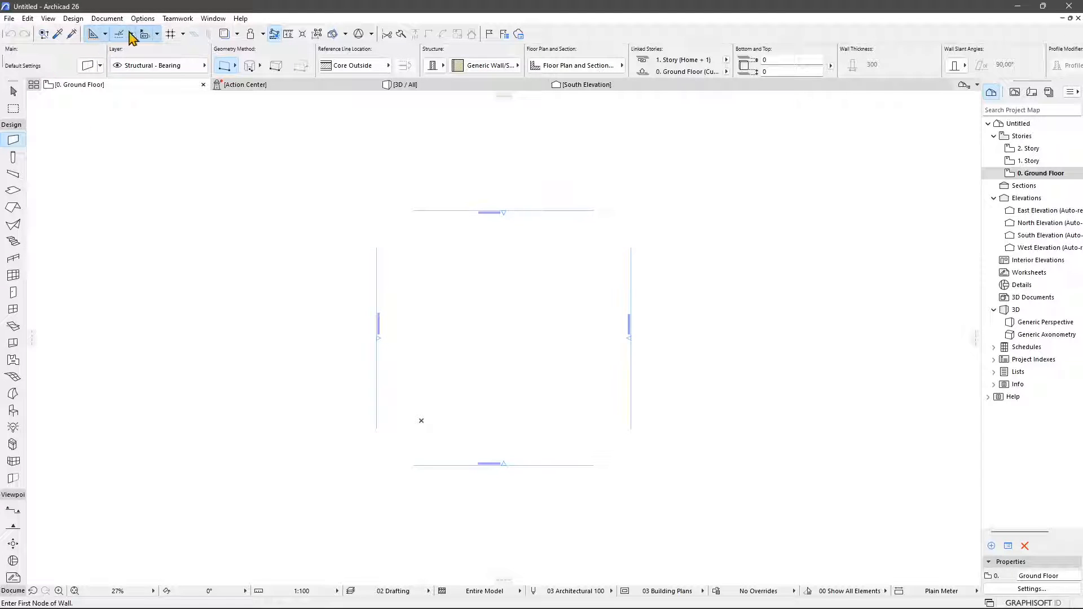
click(141, 19)
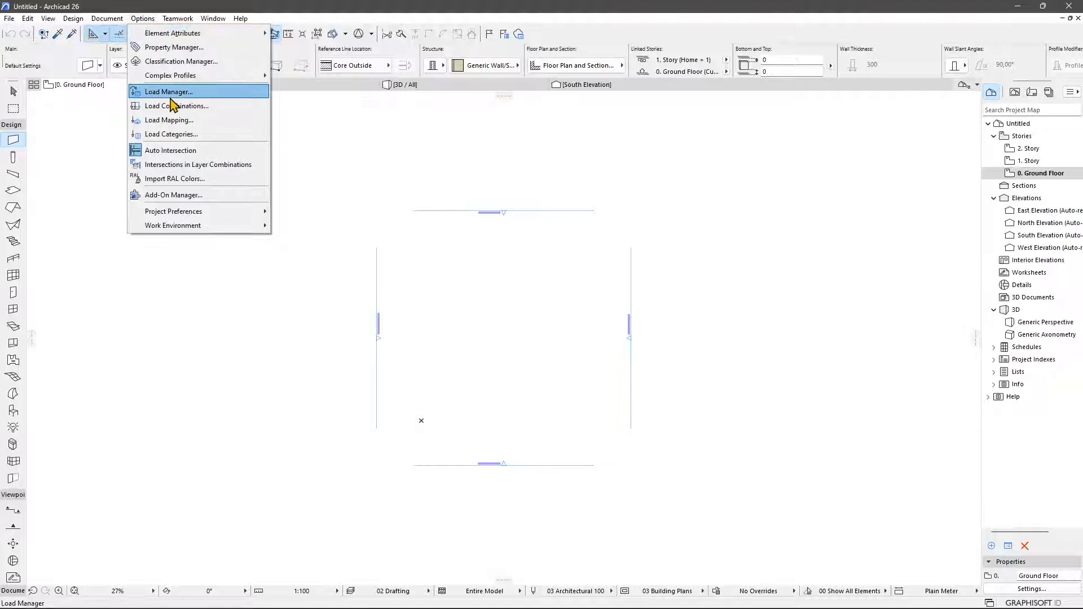
mouse_move(180, 35)
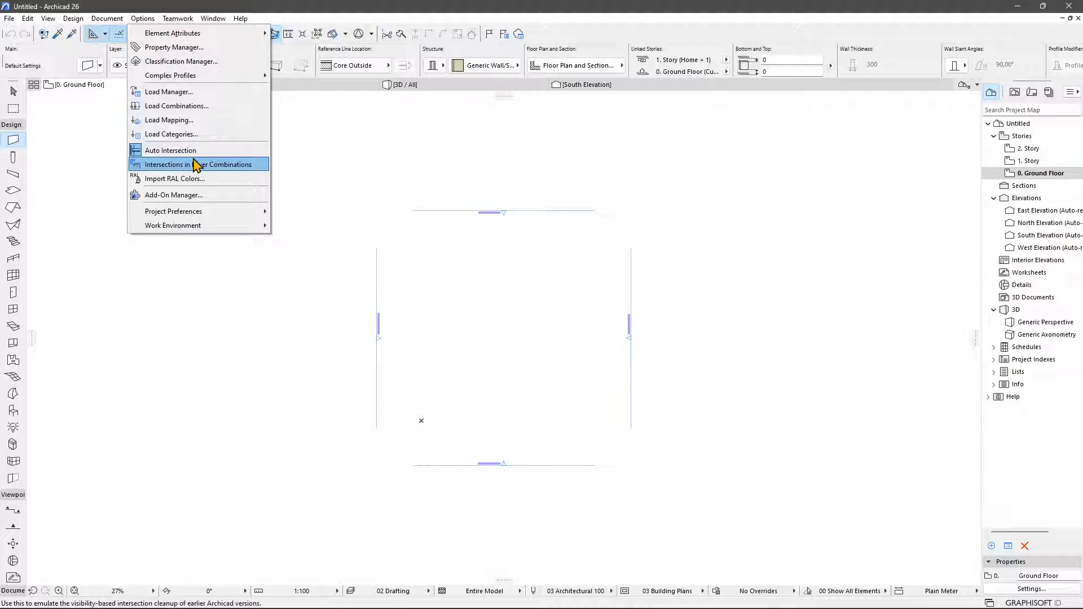
click(301, 49)
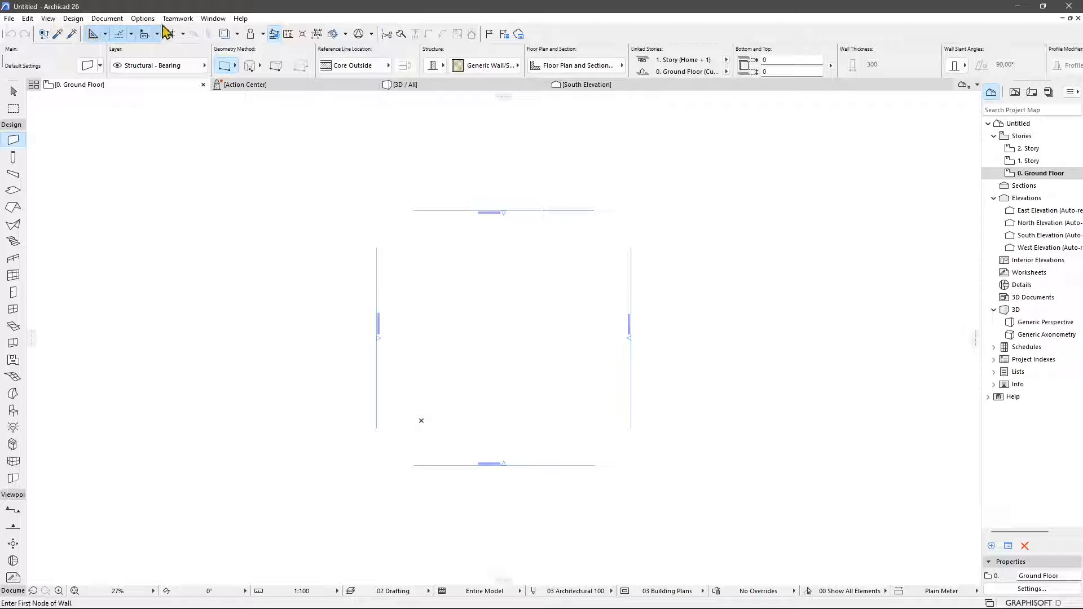
- Review the Work Environment settings, including Advanced Redraw Options, Shortcut Schemes, Keyboard Shortcuts, Workspace Schemes and Menus, and close them without changes
click(143, 18)
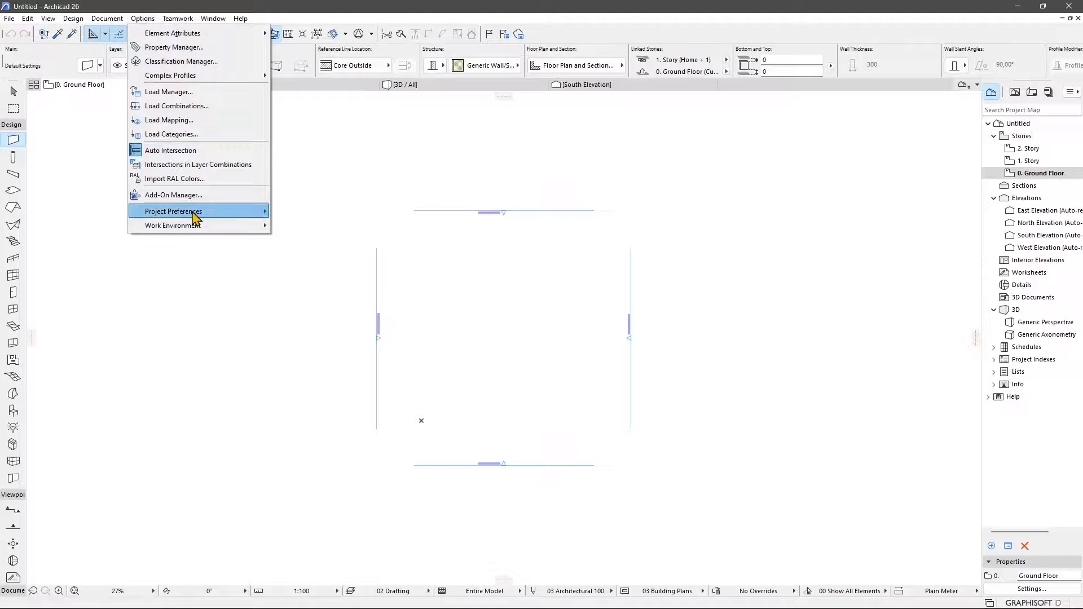
mouse_move(194, 214)
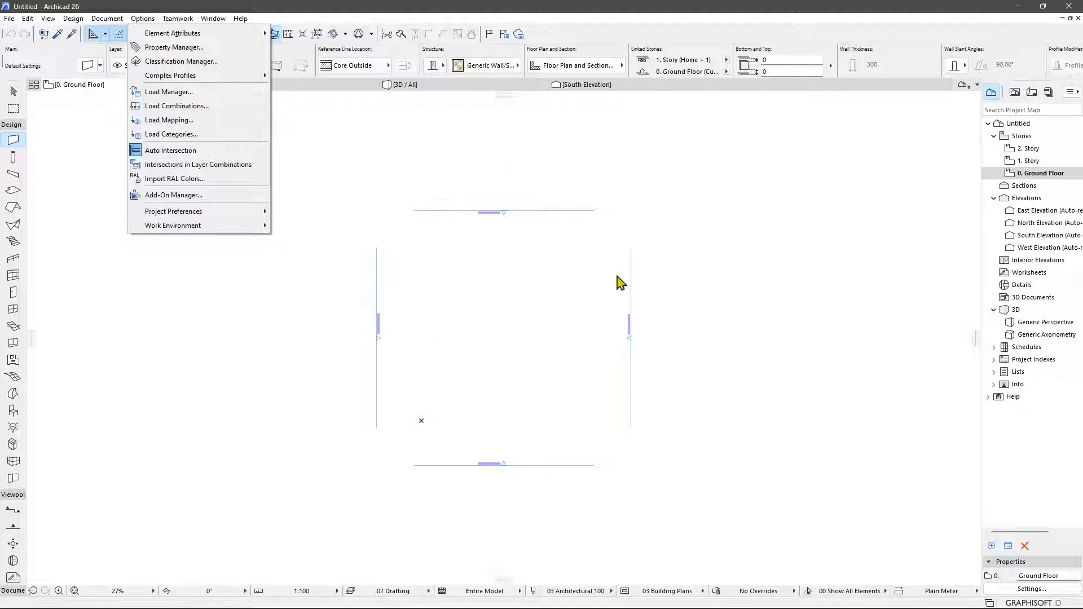
mouse_move(155, 230)
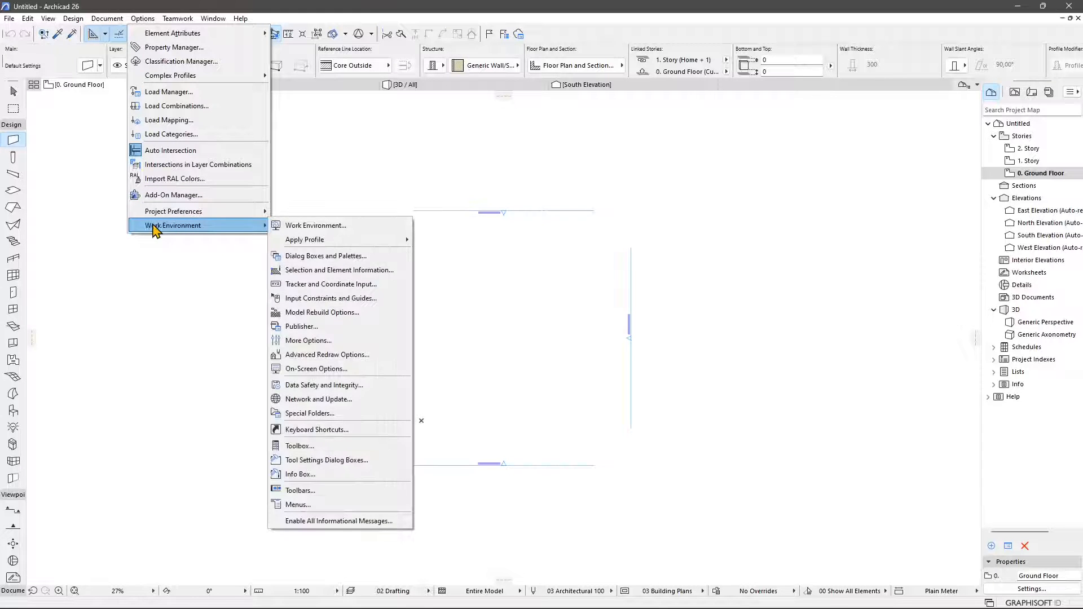
click(300, 228)
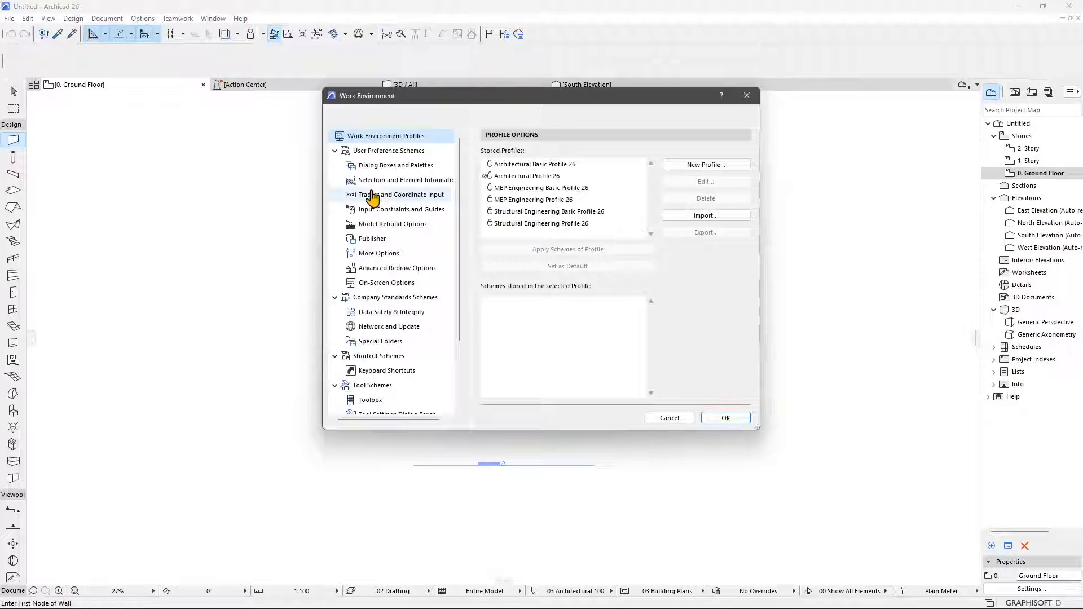
click(366, 268)
click(383, 298)
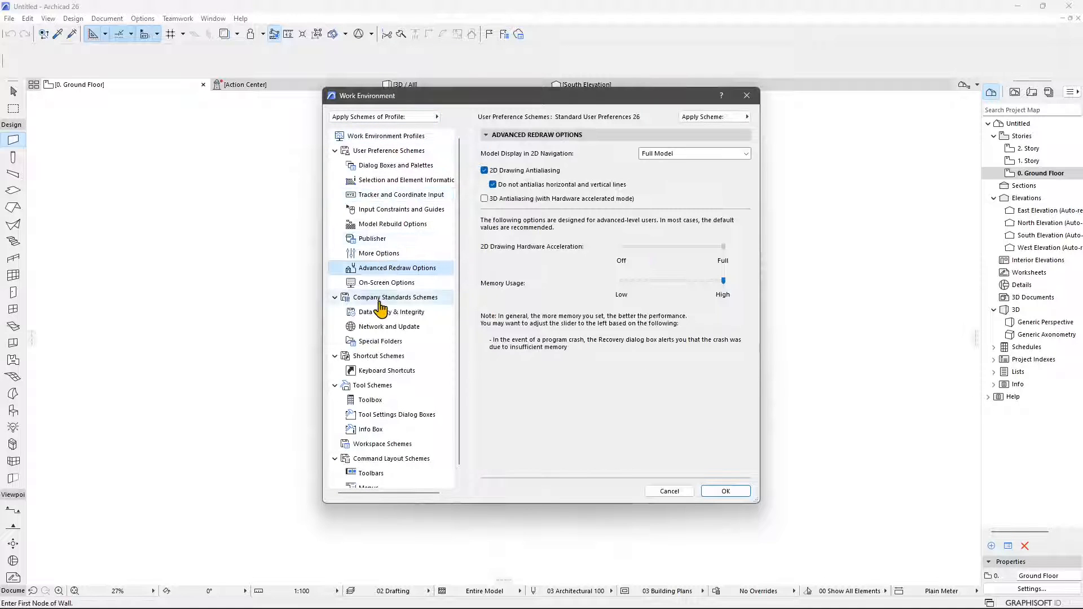
click(379, 356)
scroll(387, 361, down, 1)
click(383, 400)
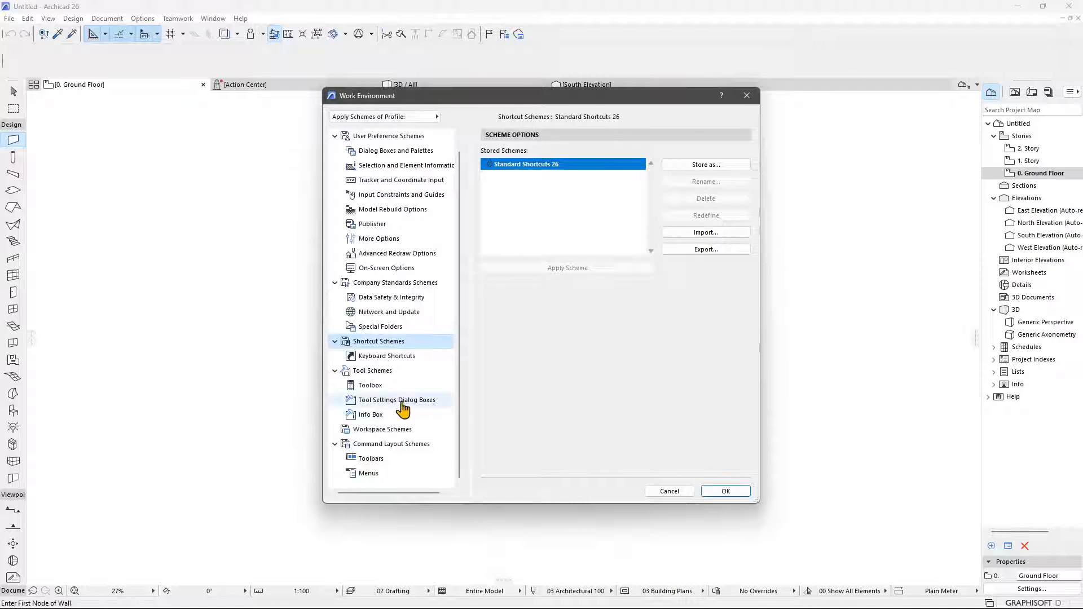
click(393, 356)
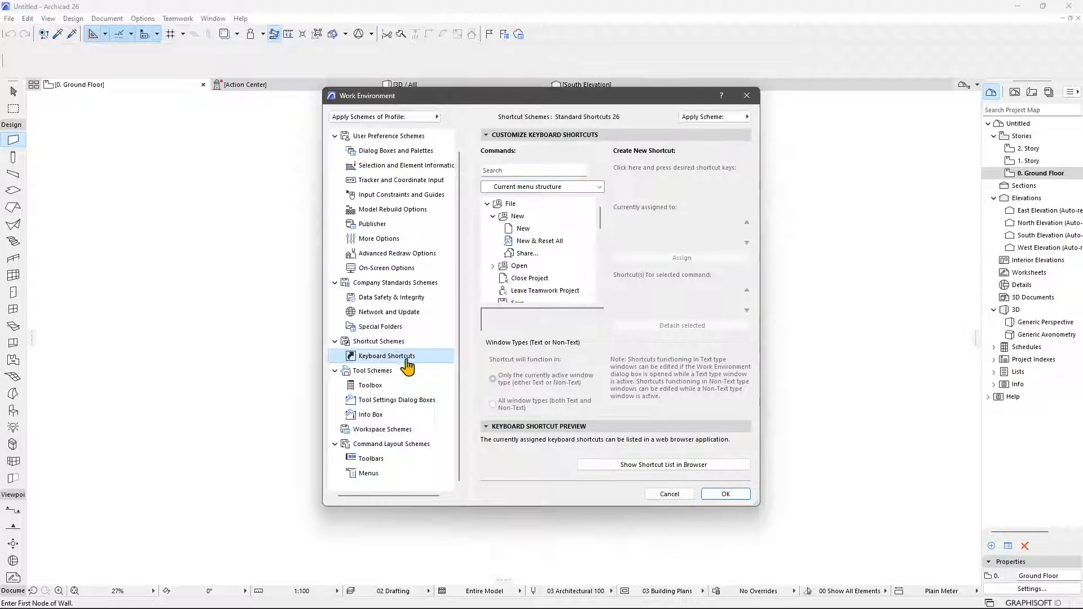
click(390, 431)
click(384, 460)
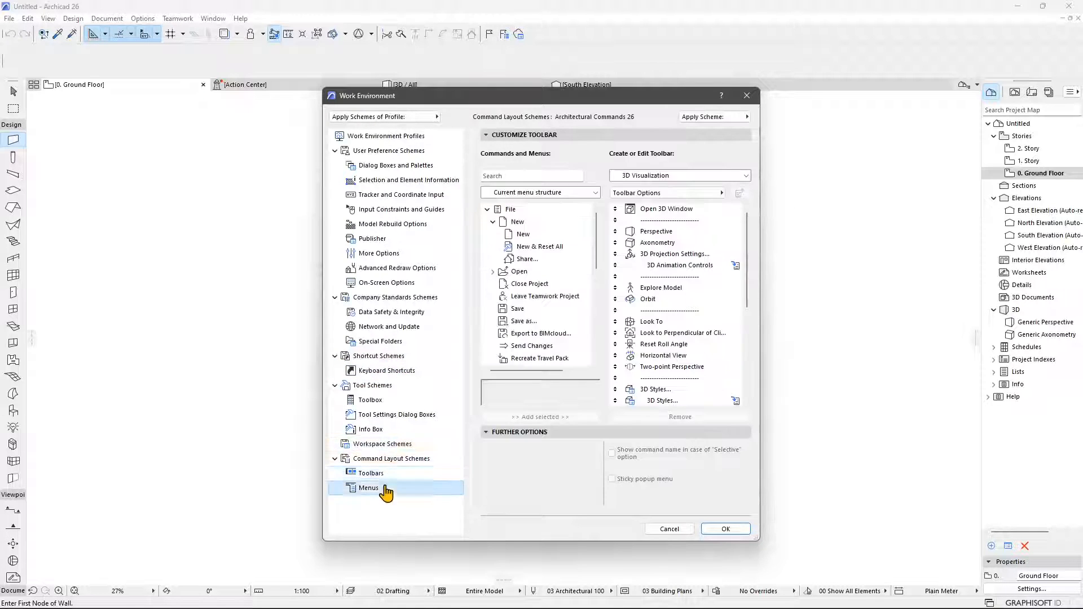
click(387, 488)
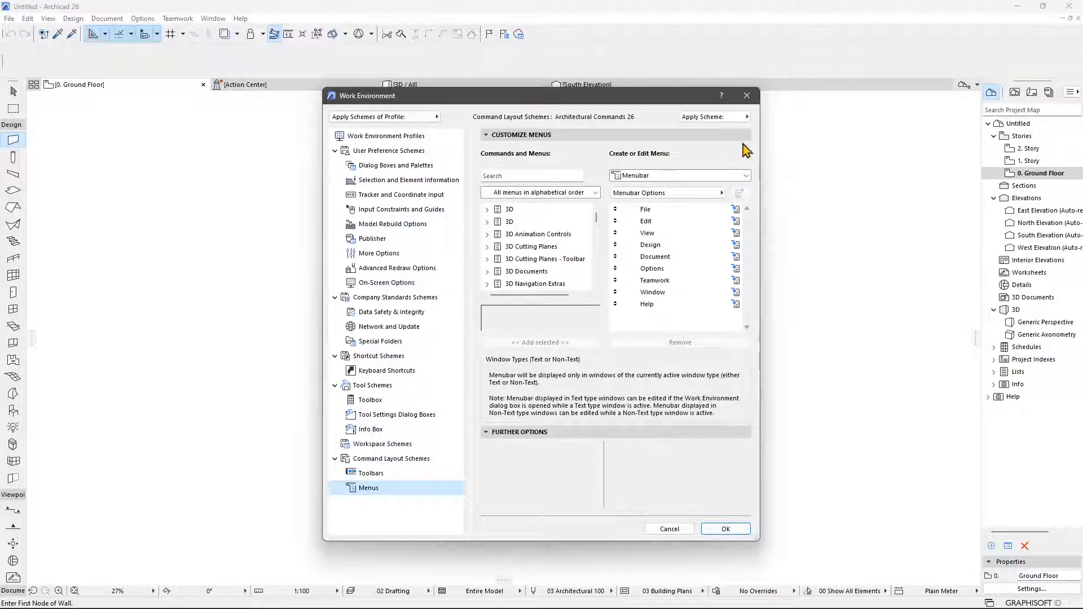
click(747, 97)
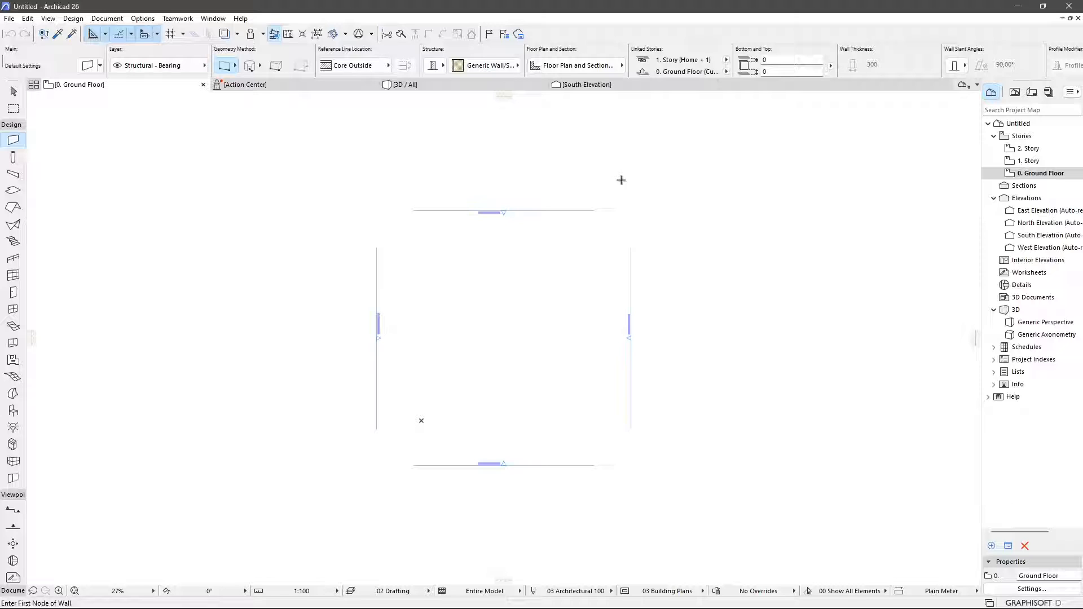
- Apply the Architectural Basic Profile 26 work environment profile and exit Archicad
scroll(563, 356, up, 2)
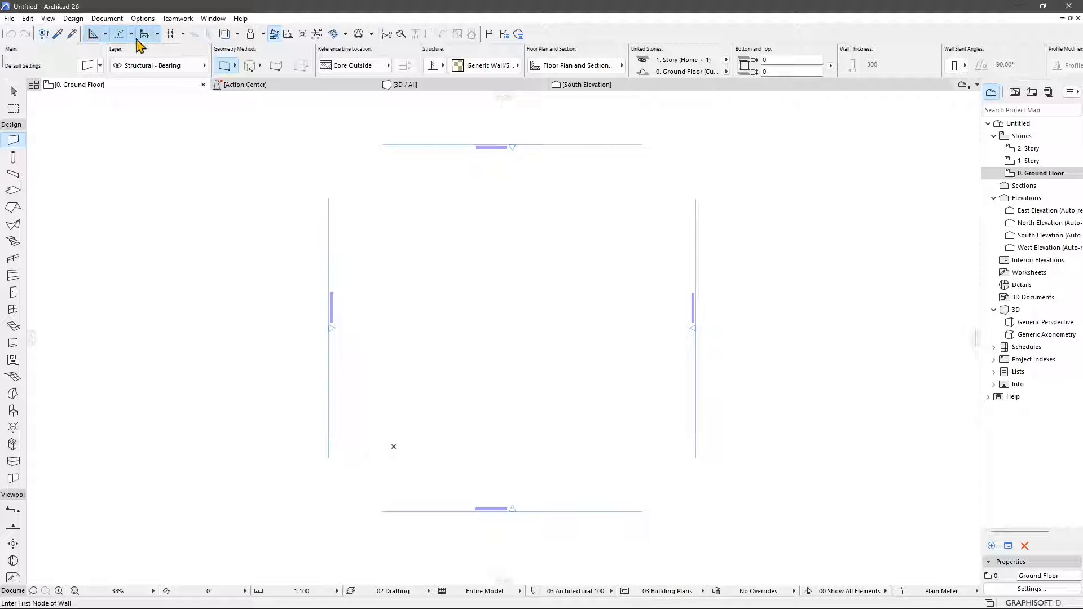
click(142, 18)
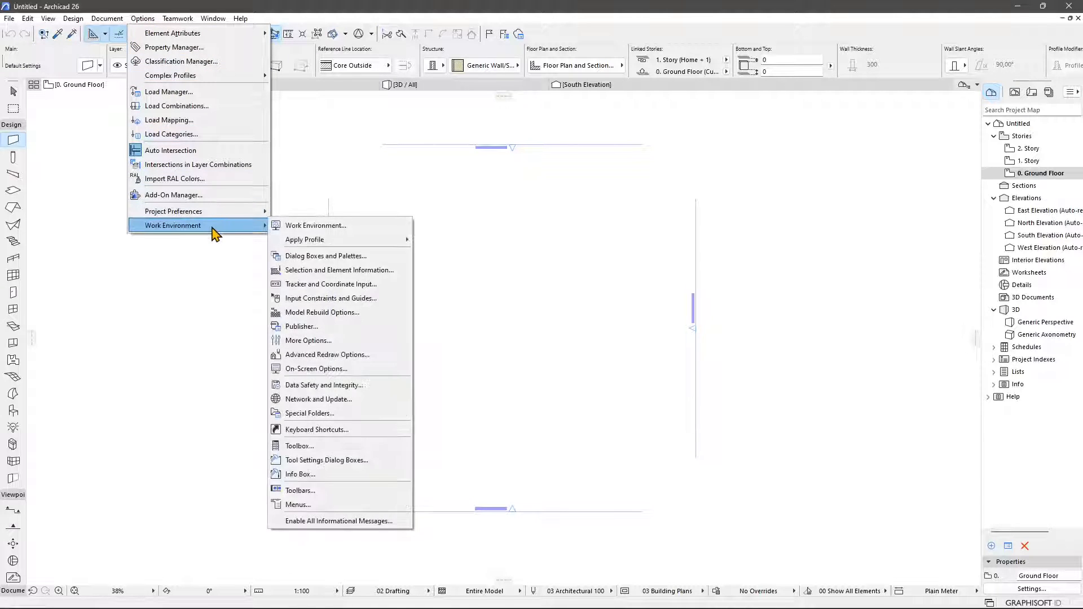
mouse_move(321, 240)
click(447, 242)
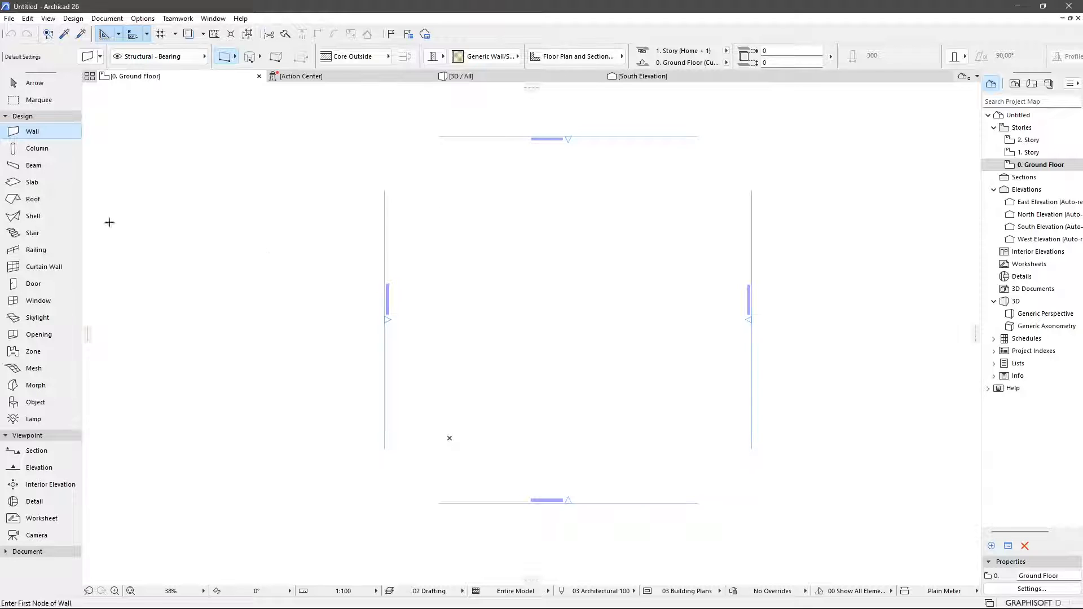
click(9, 18)
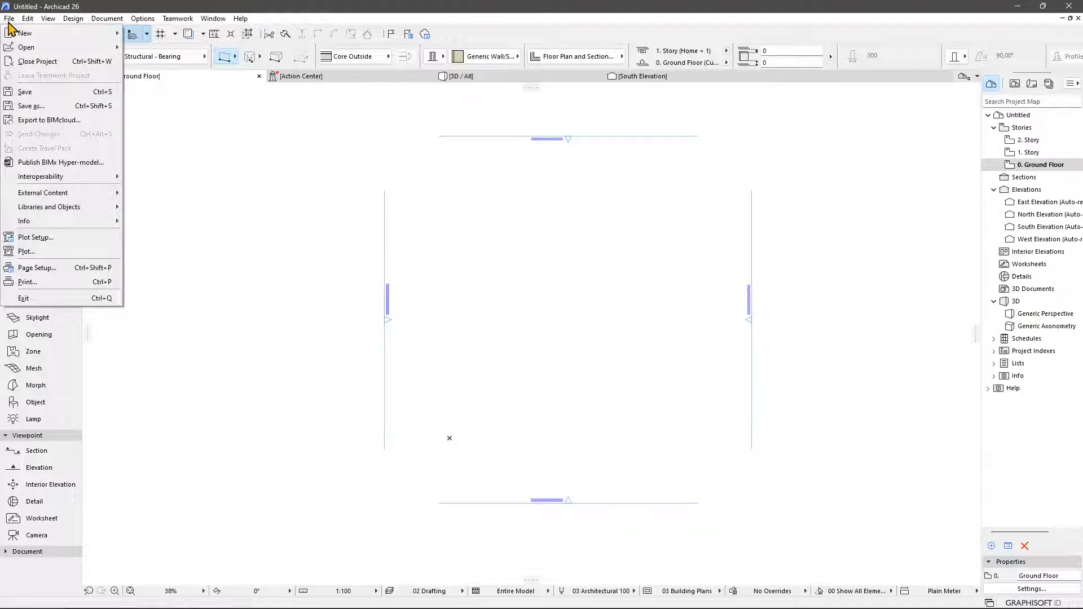
click(34, 298)
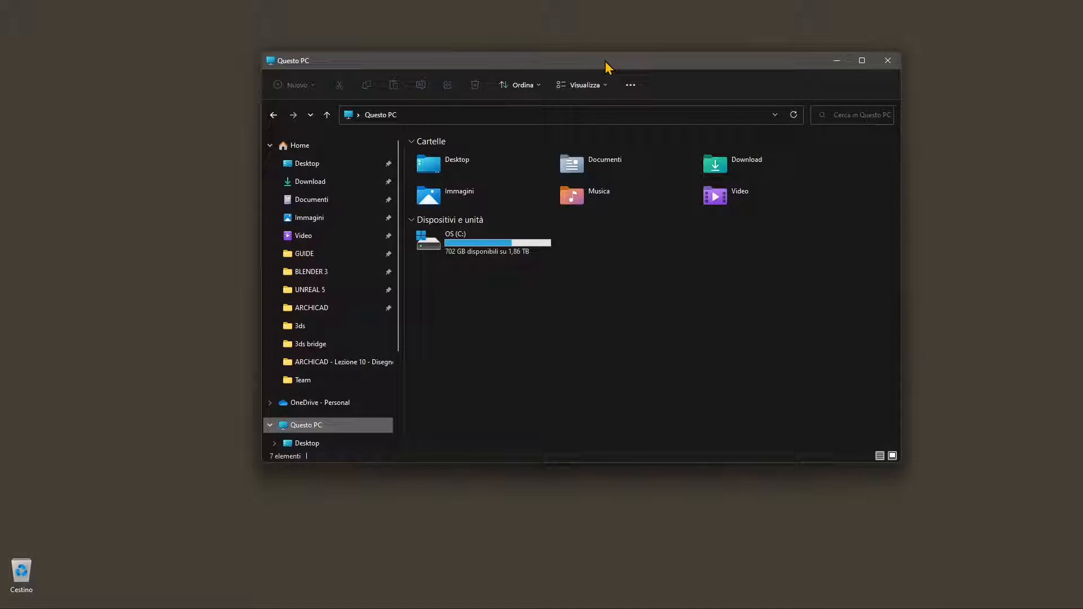
- Switch to File Explorer and open the OS (C:) drive
drag(608, 67, 567, 74)
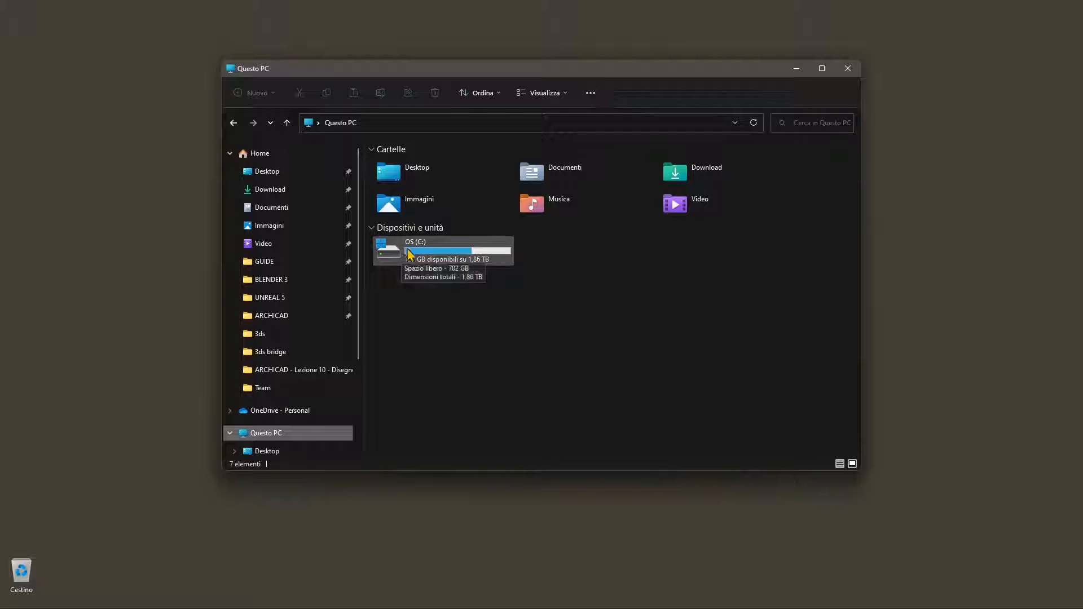
right_click(414, 255)
click(445, 288)
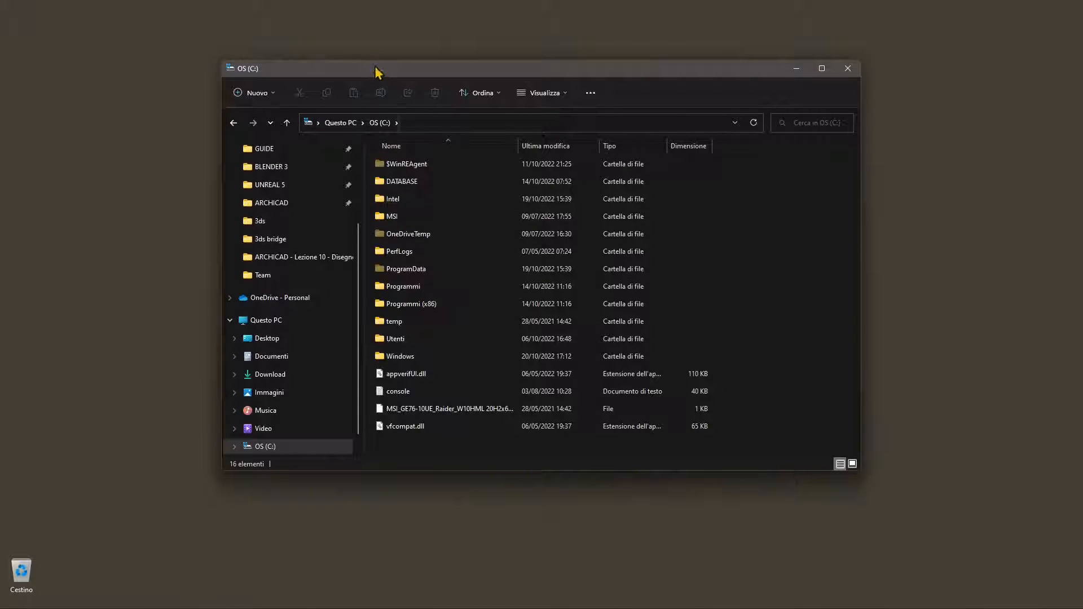
drag(375, 68, 249, 52)
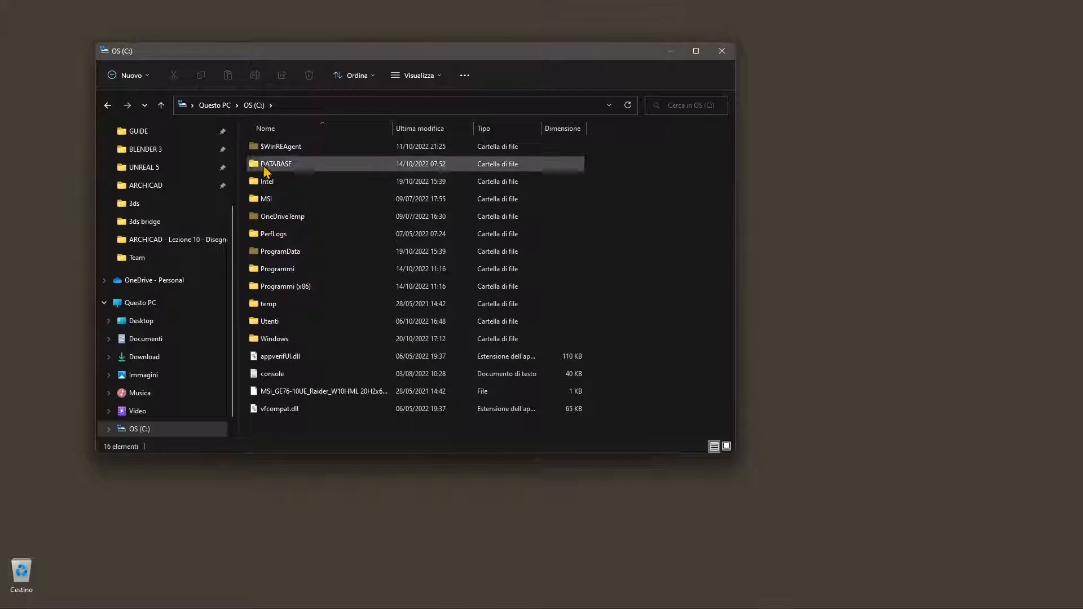
- Open the Utenti folder on the C: drive and go into the current user's home folder
right_click(268, 327)
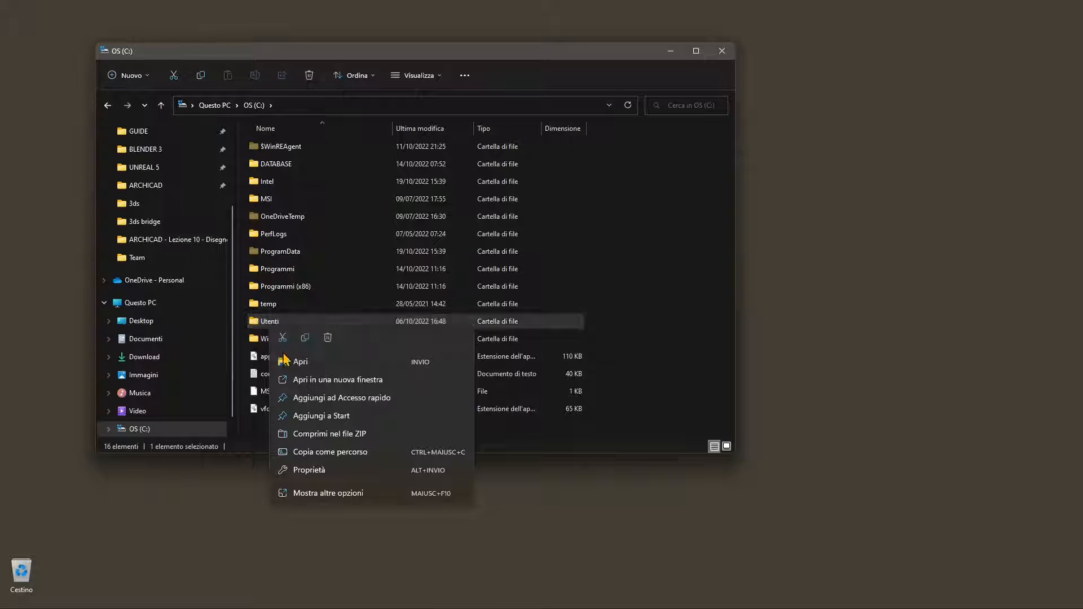
double_click(259, 325)
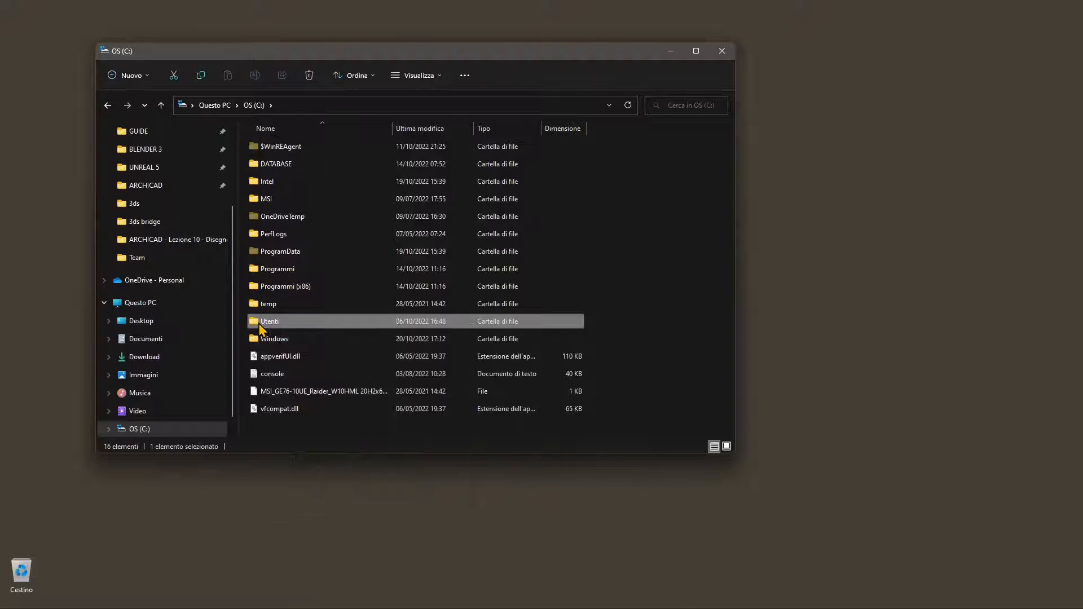
double_click(284, 169)
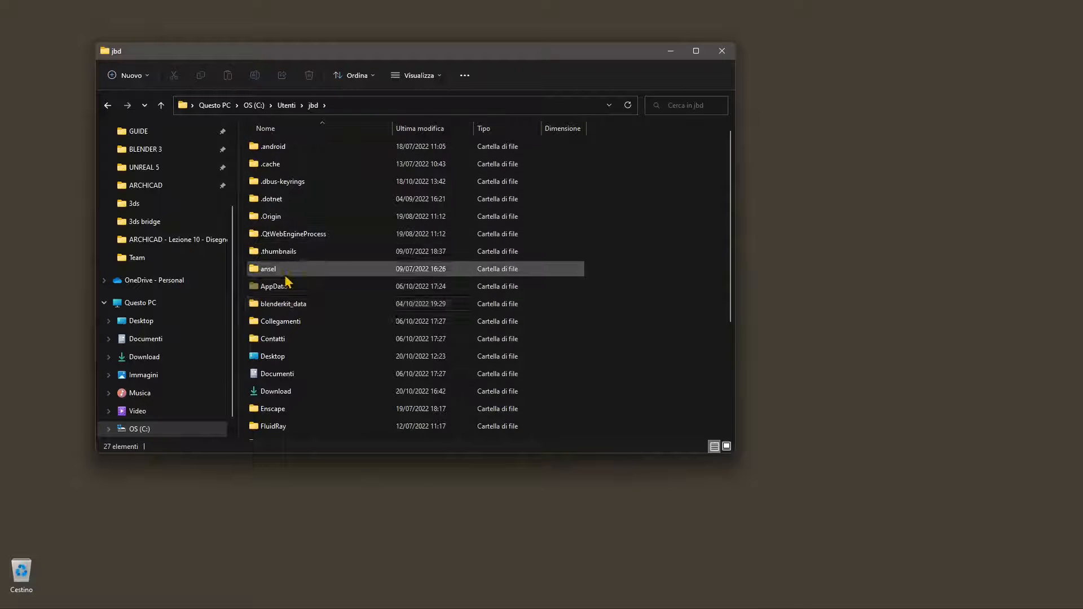
- Check that hidden items are set to be shown and open the AppData folder
click(440, 80)
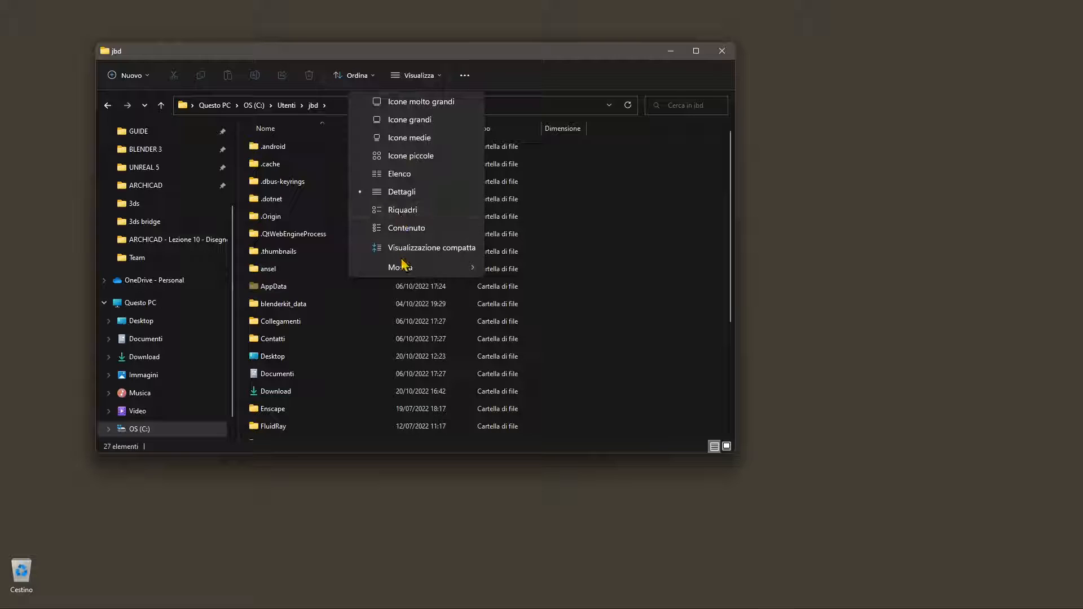
mouse_move(404, 266)
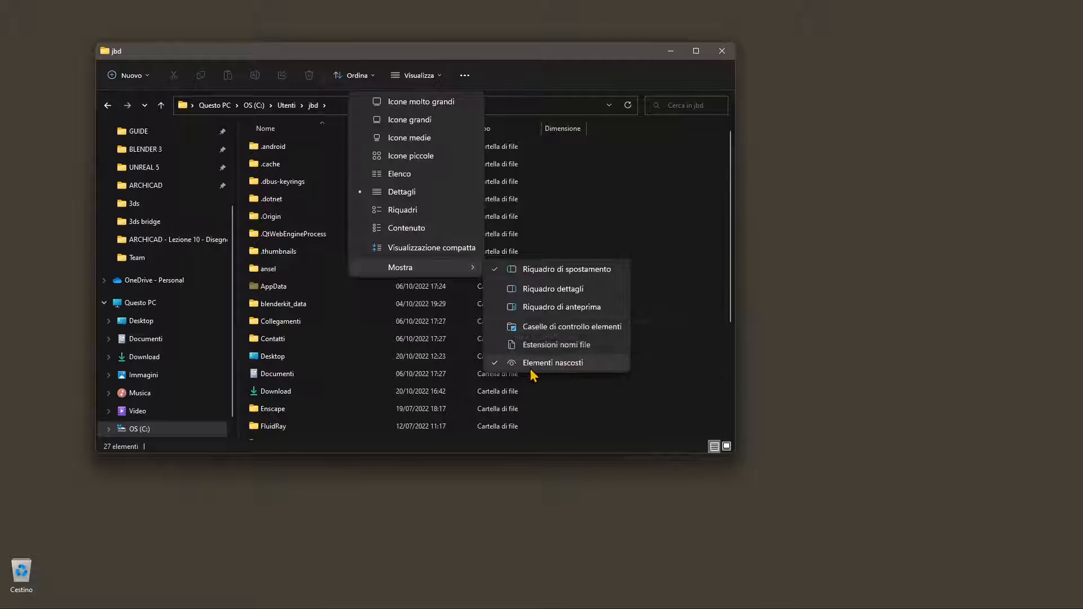
click(282, 290)
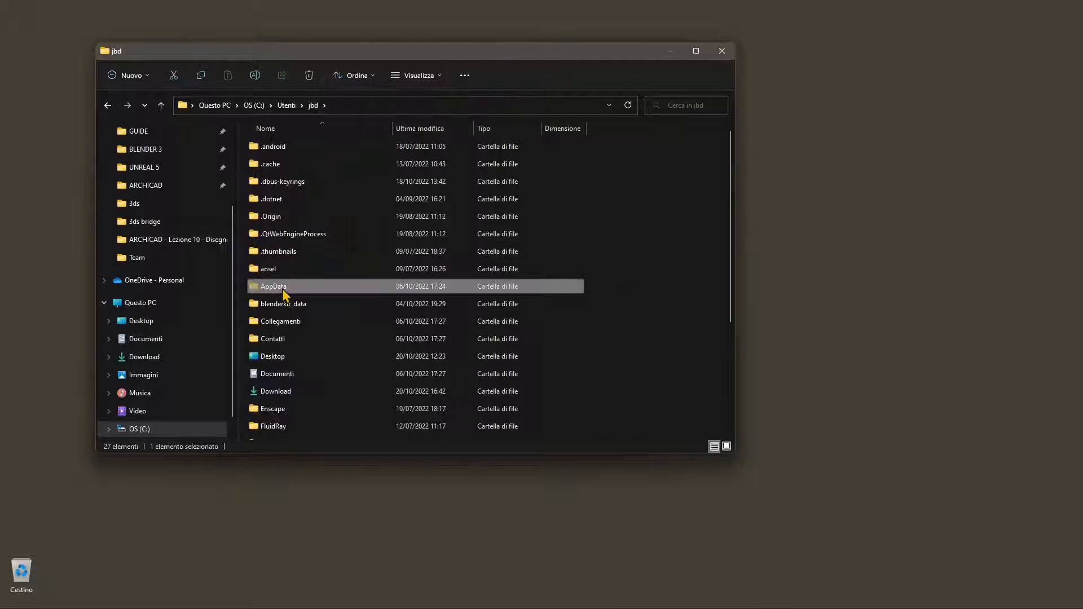
double_click(274, 287)
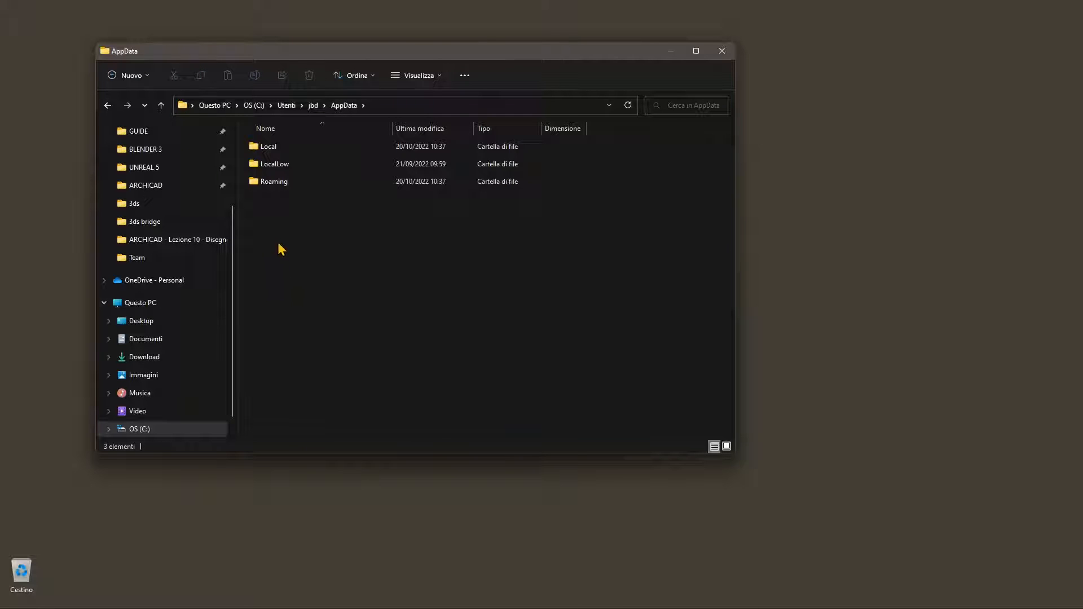
right_click(276, 148)
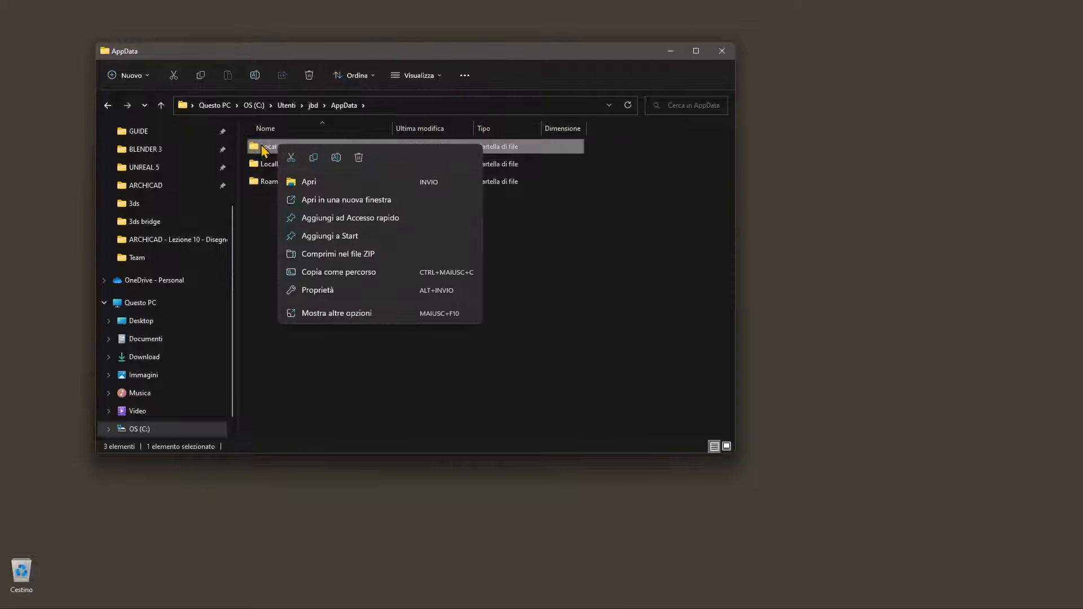
click(314, 187)
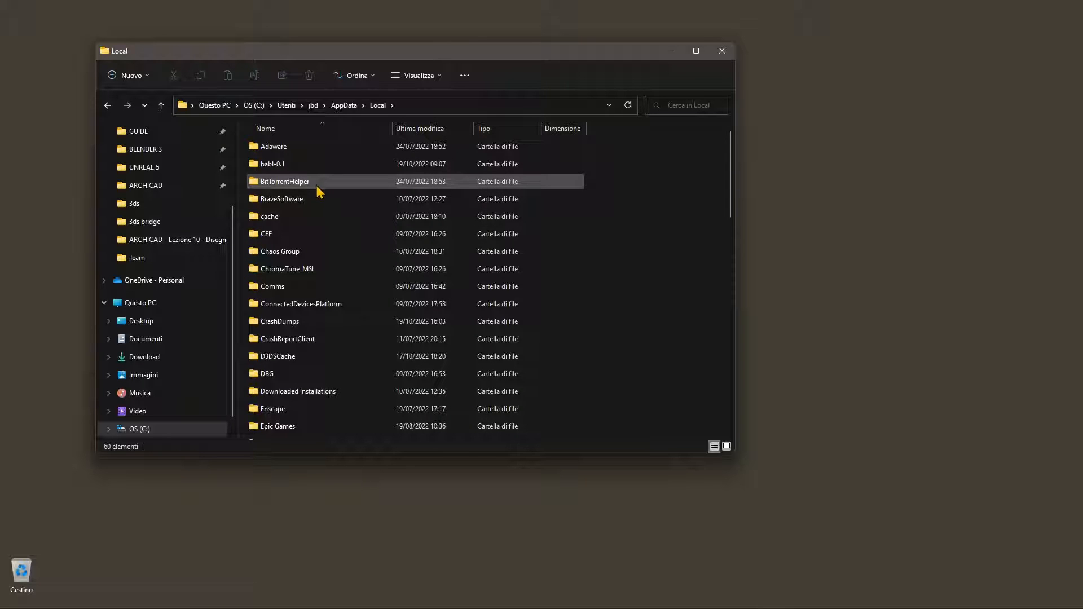
key(alt+Left)
- Open the Local folder in a separate window, resize it and place it beside the AppData window
right_click(263, 148)
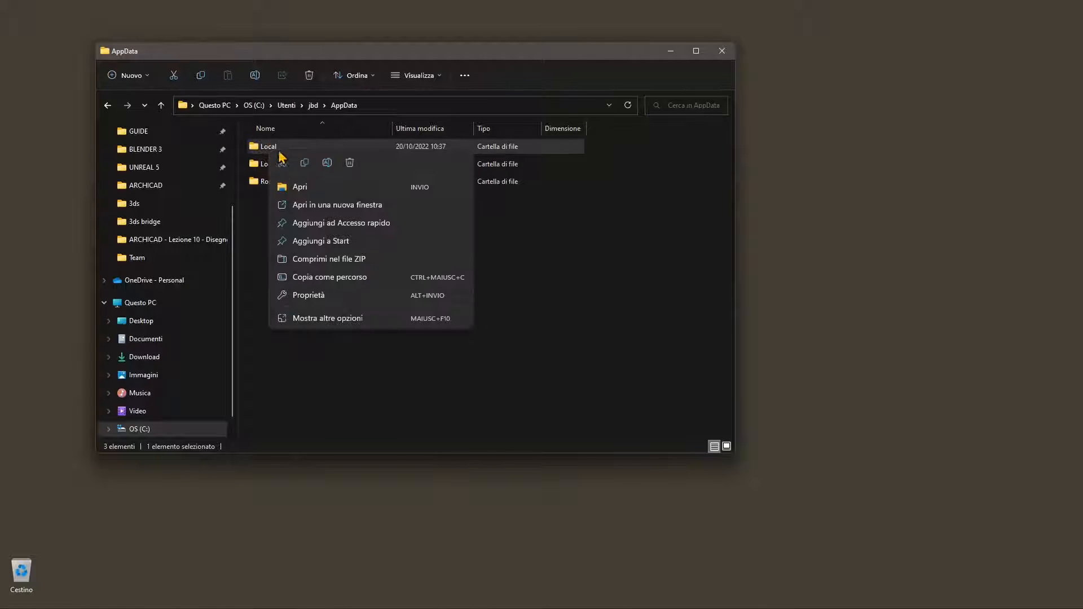
click(309, 210)
drag(339, 108, 672, 104)
drag(429, 88, 638, 95)
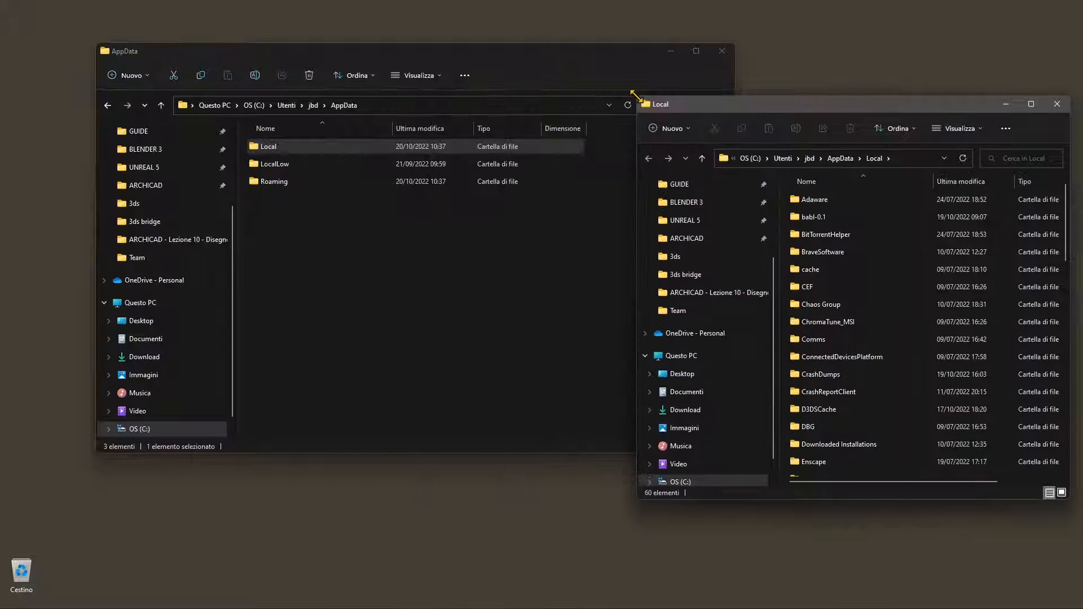
- Open the Roaming folder in a separate window and arrange it alongside the AppData and Local windows
right_click(276, 184)
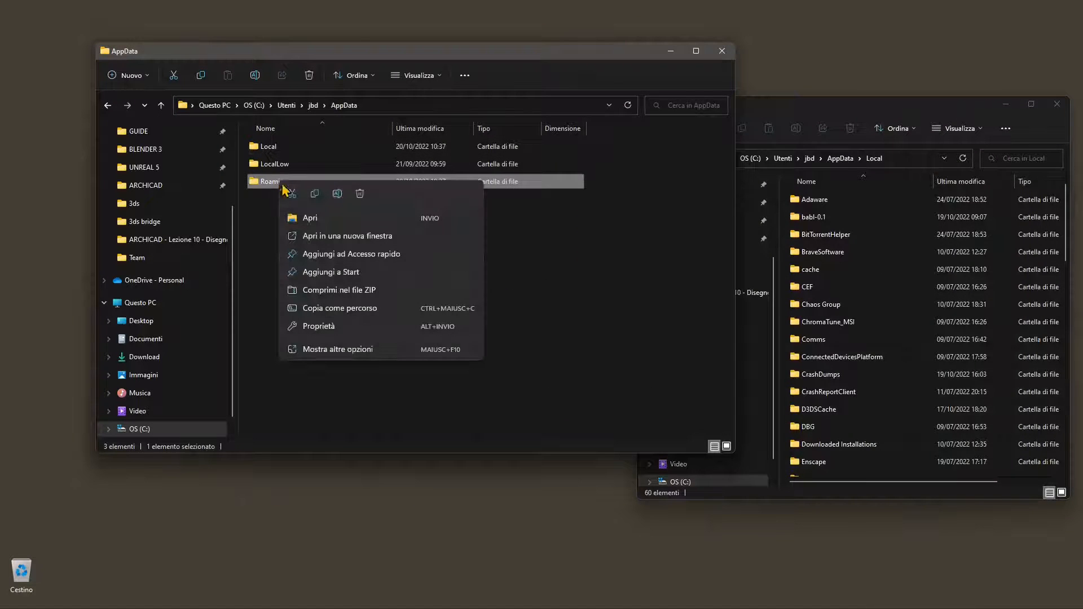
click(316, 237)
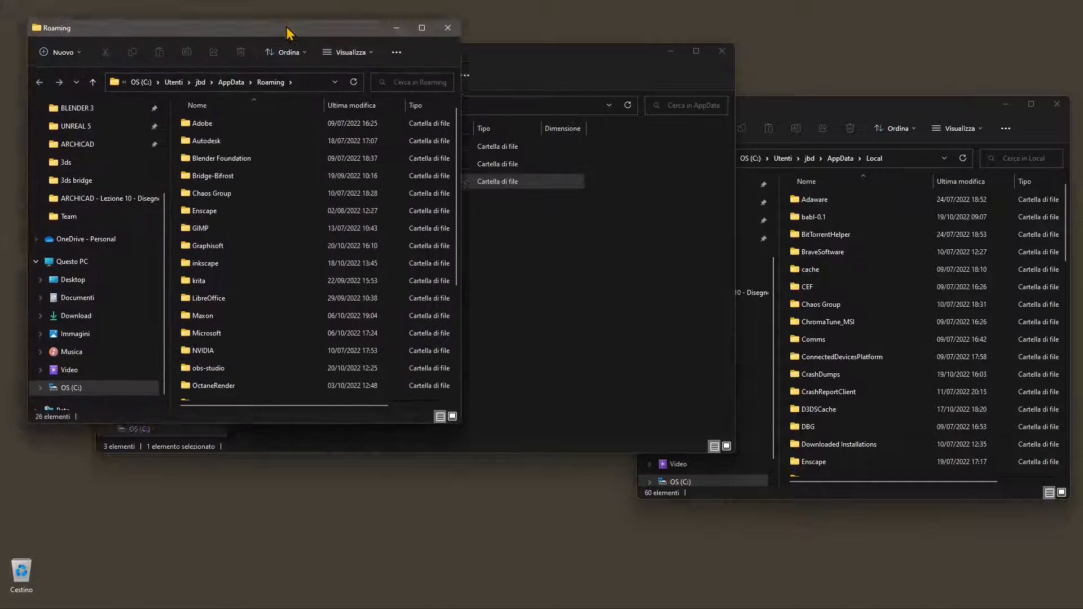
drag(270, 8, 732, 183)
drag(437, 50, 399, 39)
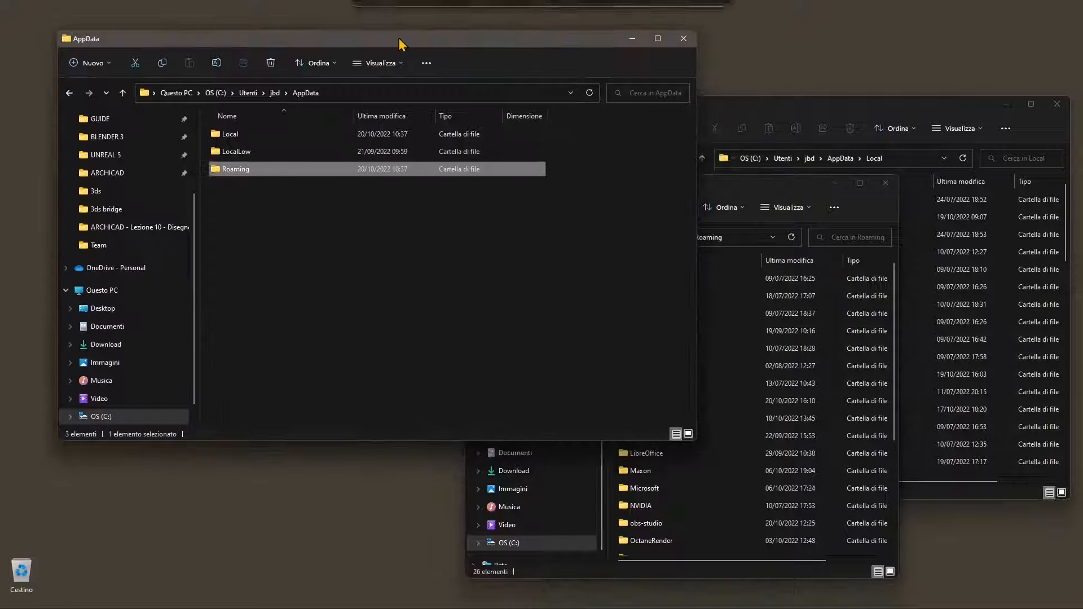
- Return from AppData to the user's home folder and open its Graphisoft folder
click(275, 94)
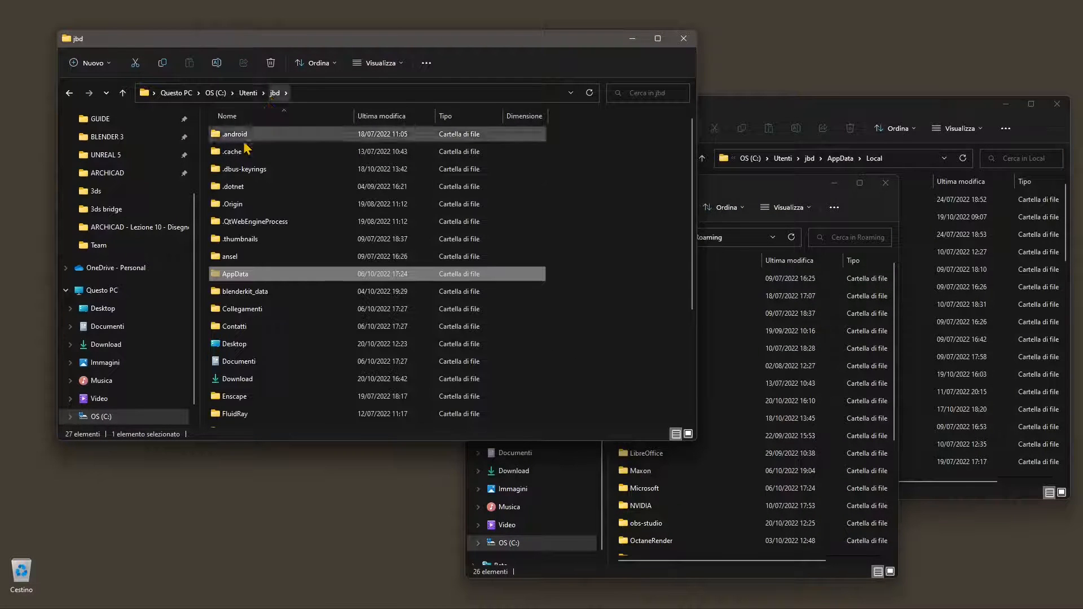
key(f)
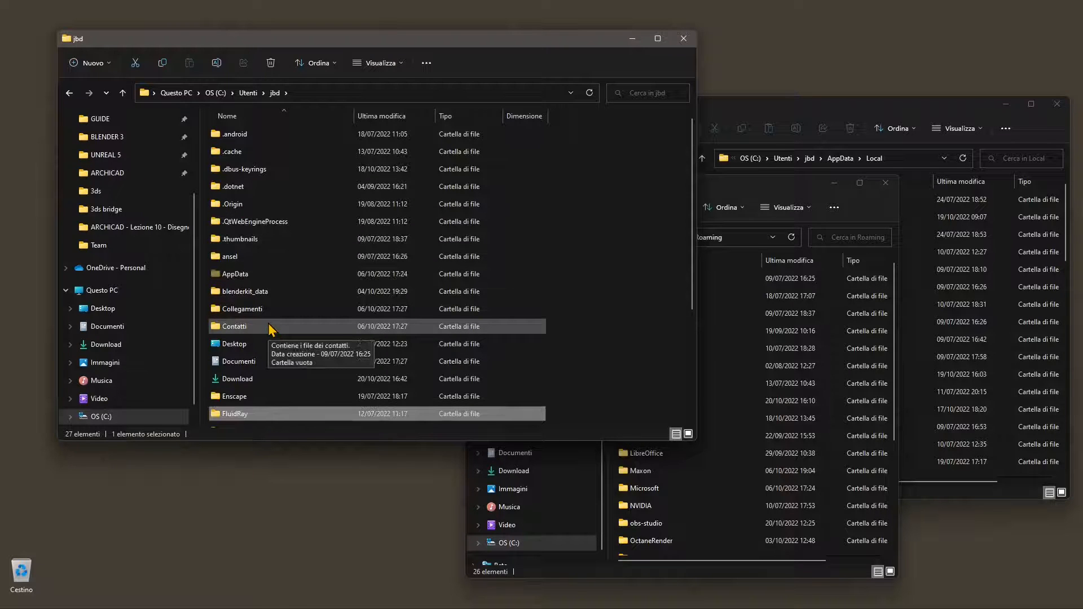
scroll(269, 328, down, 3)
key(g)
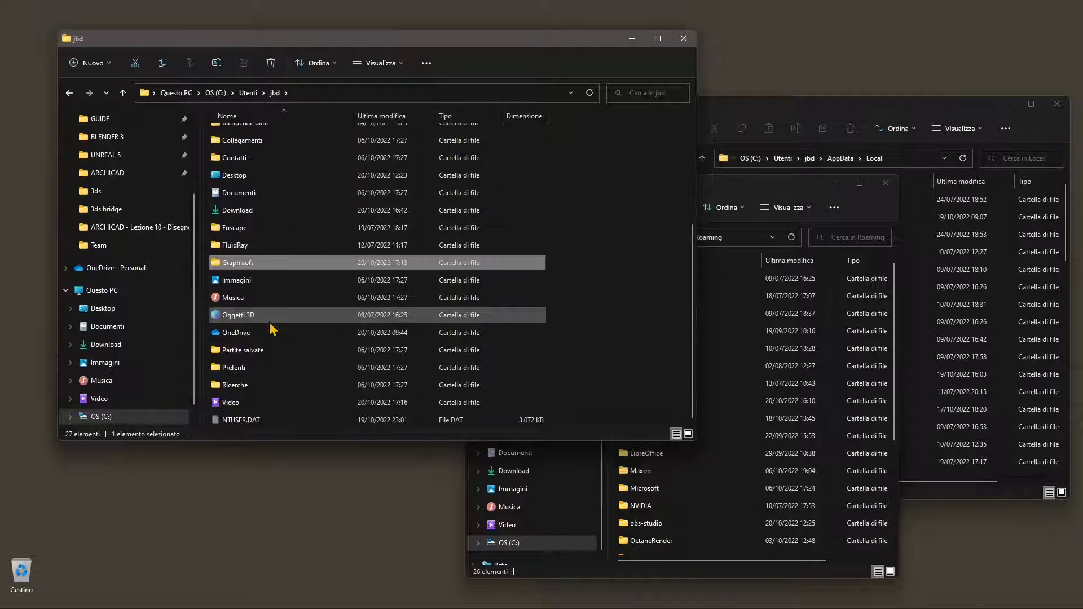
key(Return)
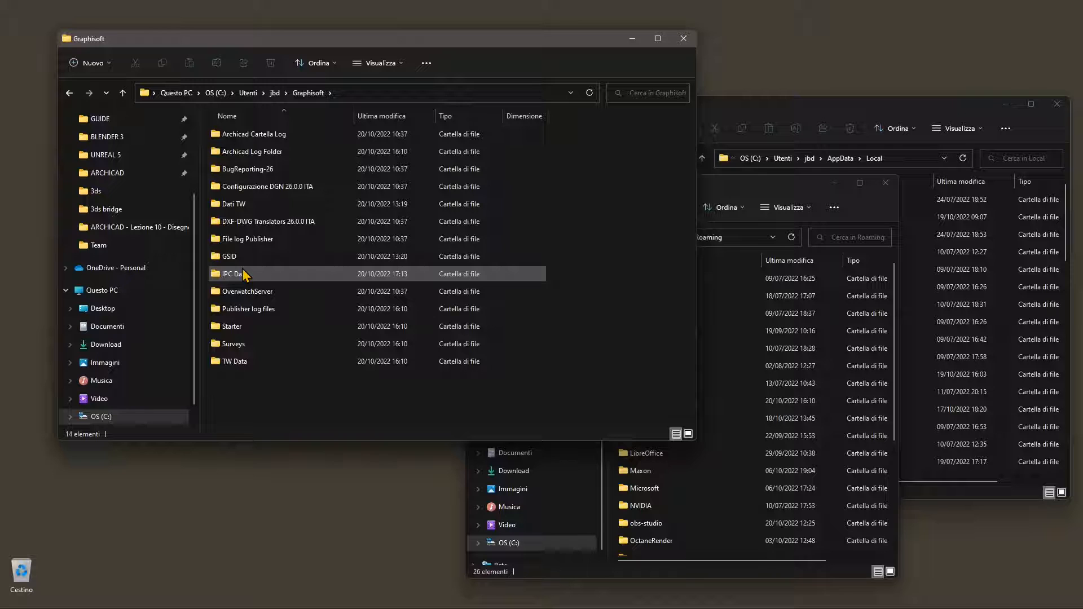
- Go back to the home folder, view the available actions for the Graphisoft folder and minimise the window
click(275, 93)
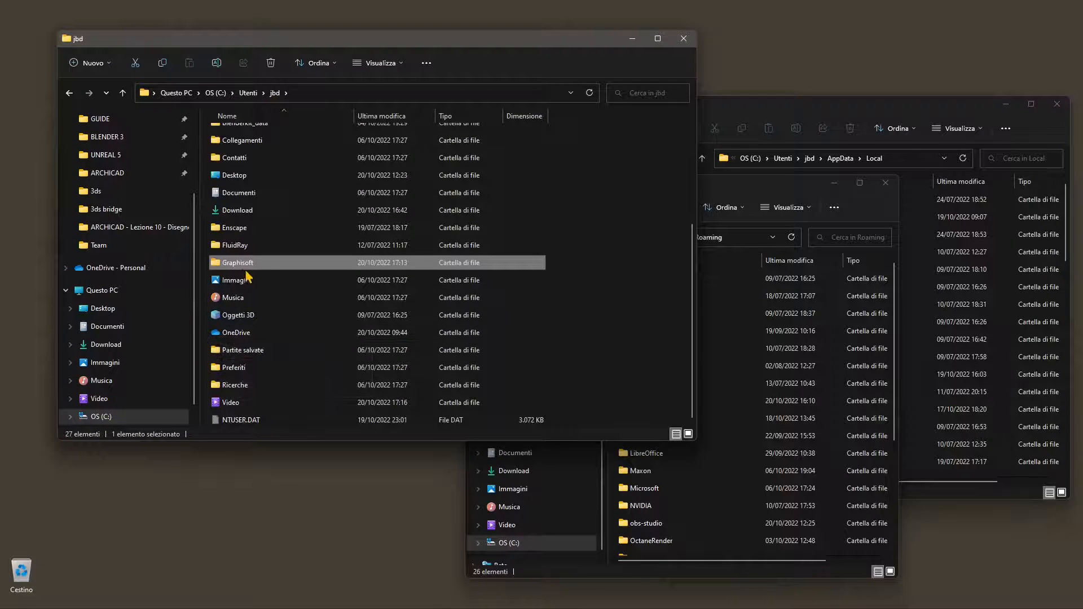
right_click(243, 269)
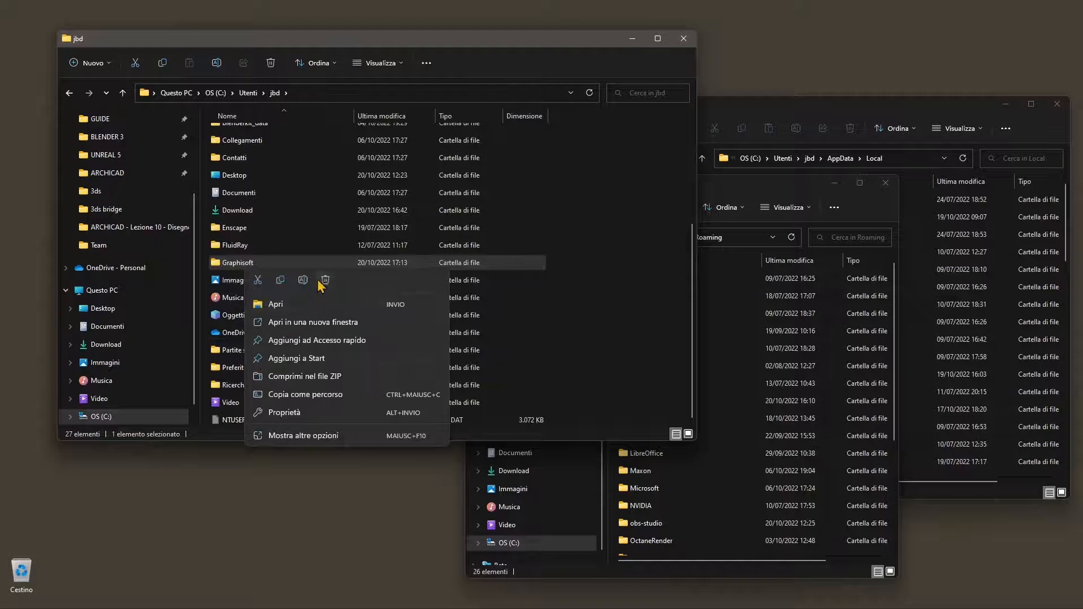
click(632, 38)
- Locate the Graphisoft folder in Roaming, view its available actions and close the Roaming window
drag(640, 186, 283, 56)
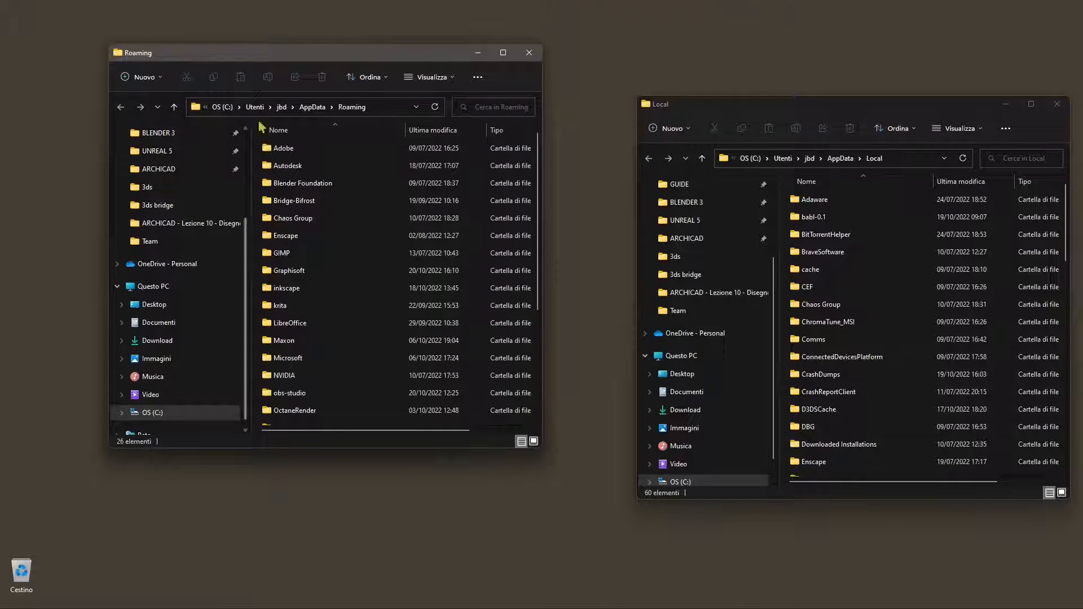
click(308, 192)
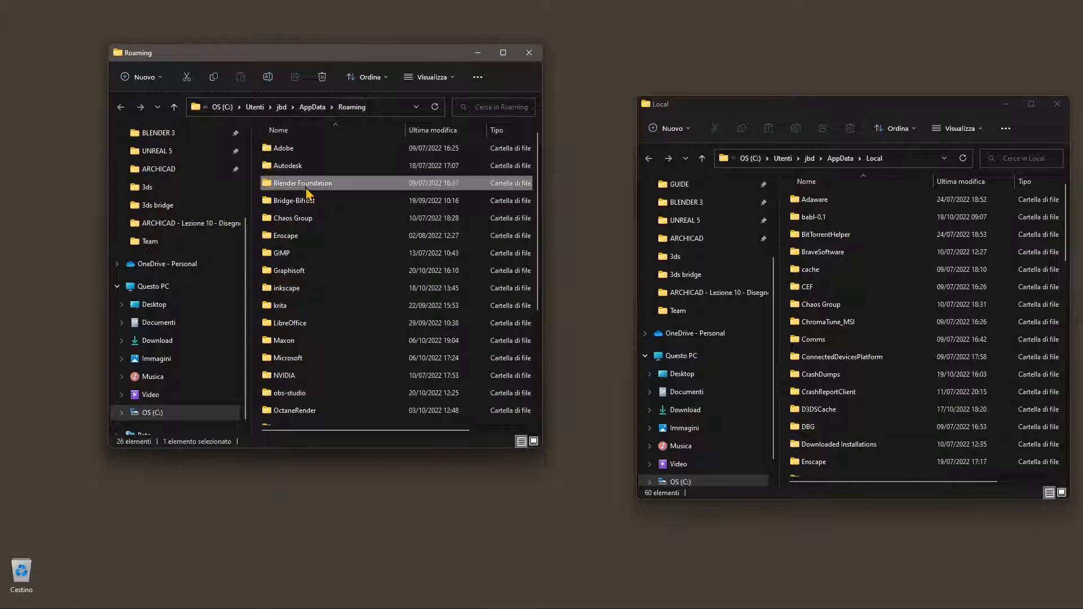
right_click(285, 270)
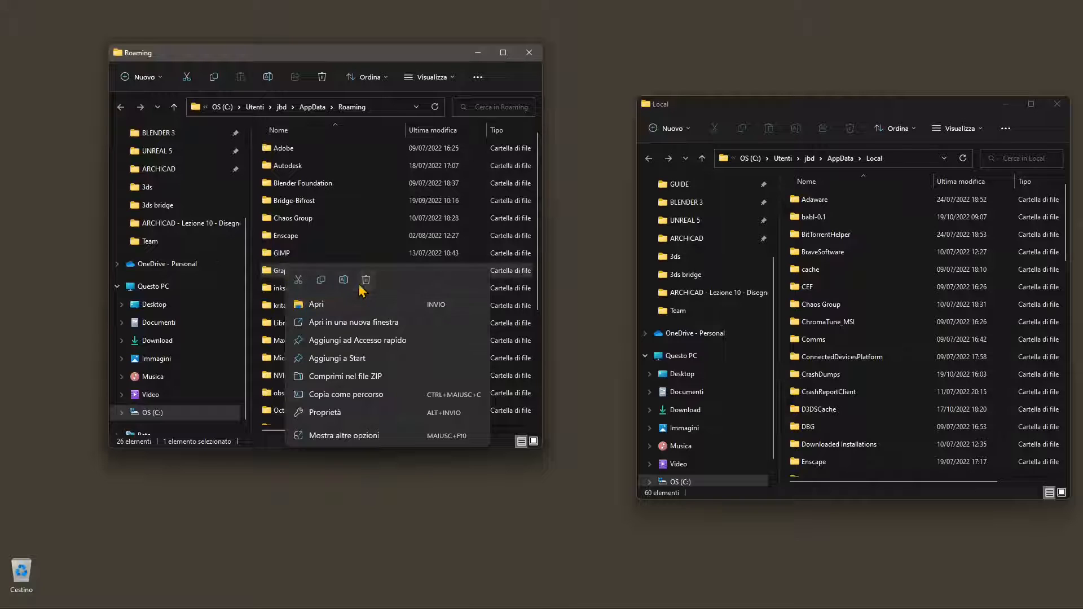
click(529, 52)
- Locate the Graphisoft folder in Local, view its available actions and close the Local window
drag(738, 110, 342, 91)
click(439, 234)
key(g)
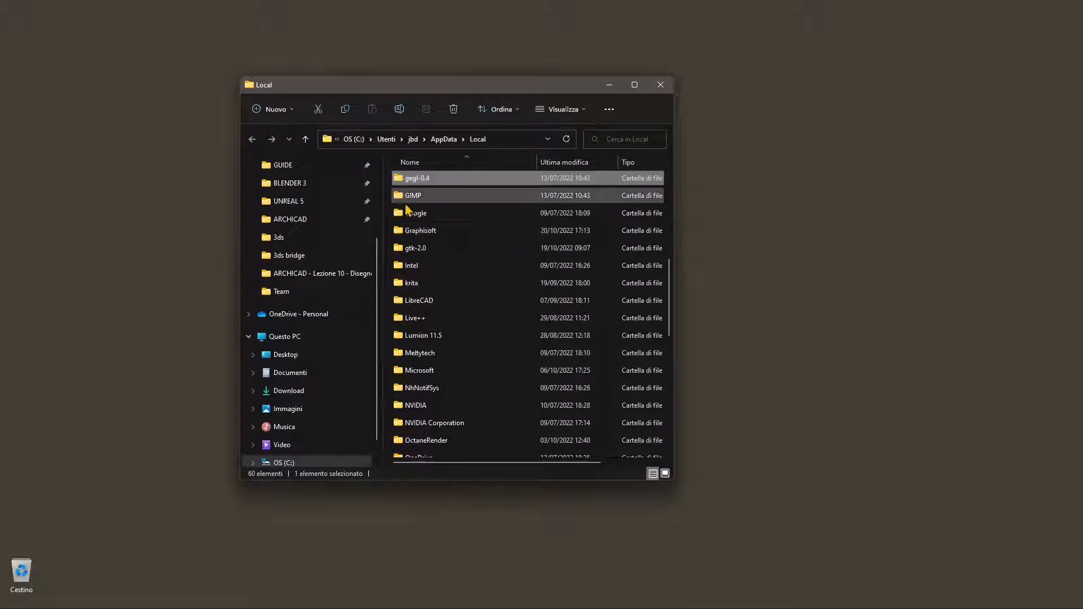
key(g)
key(g)
key(g)
right_click(419, 236)
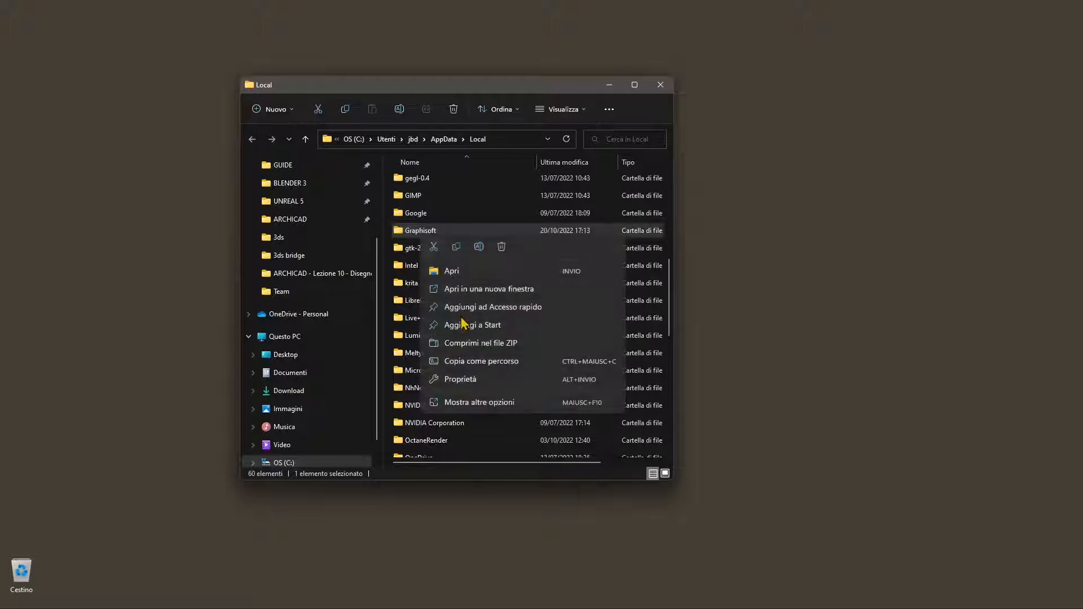
click(652, 93)
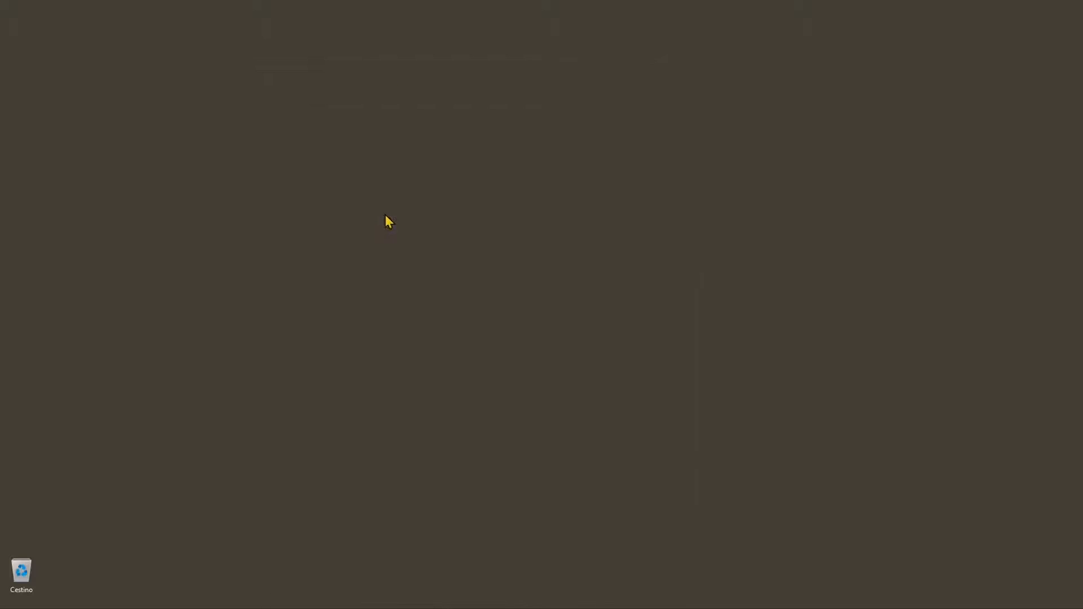
- Launch the Registry Editor by running the regedit command from the Run dialog
key(super+r)
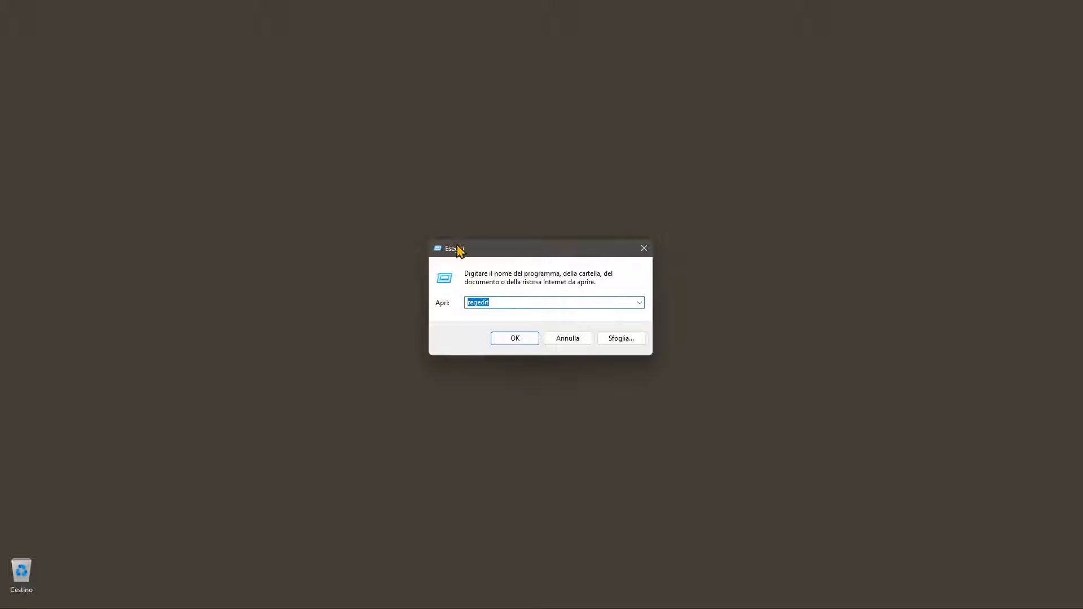
mouse_move(457, 244)
mouse_down()
mouse_move(463, 221)
mouse_move(459, 231)
mouse_up()
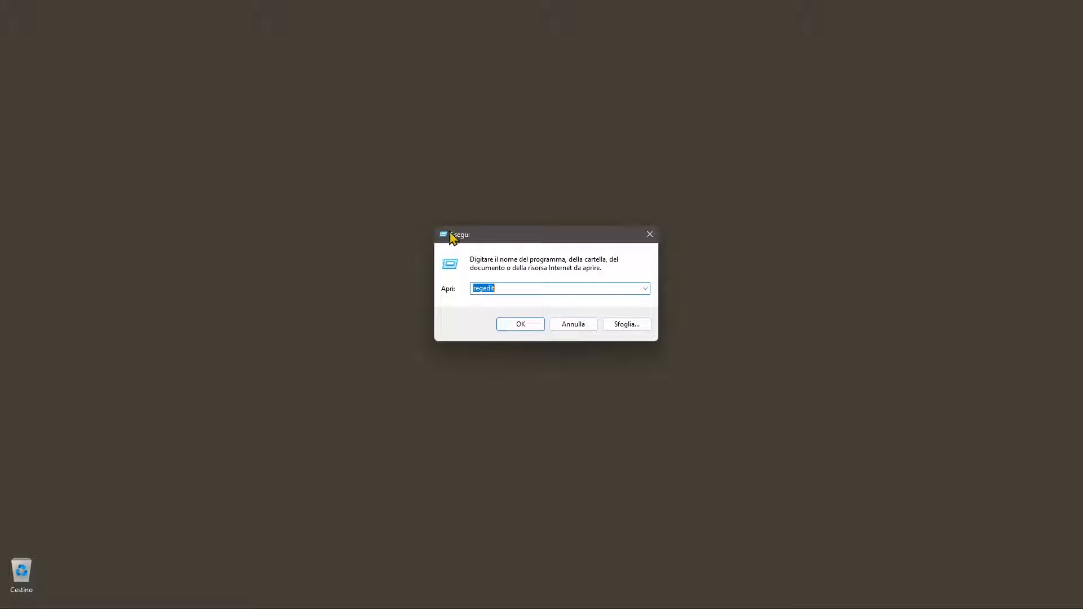
drag(494, 234, 483, 240)
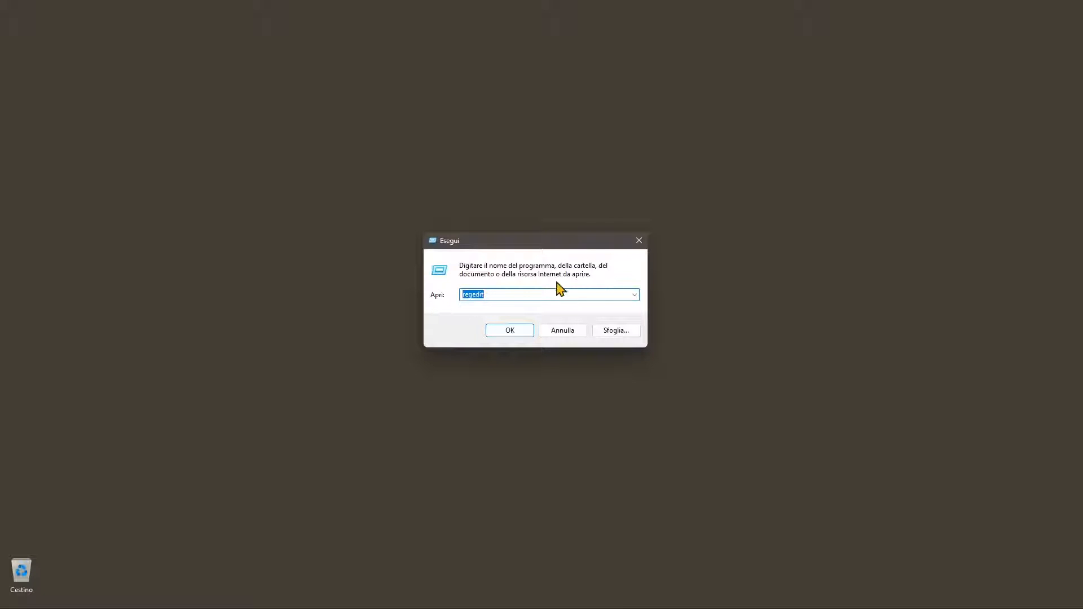
drag(489, 293, 460, 300)
click(472, 298)
click(509, 333)
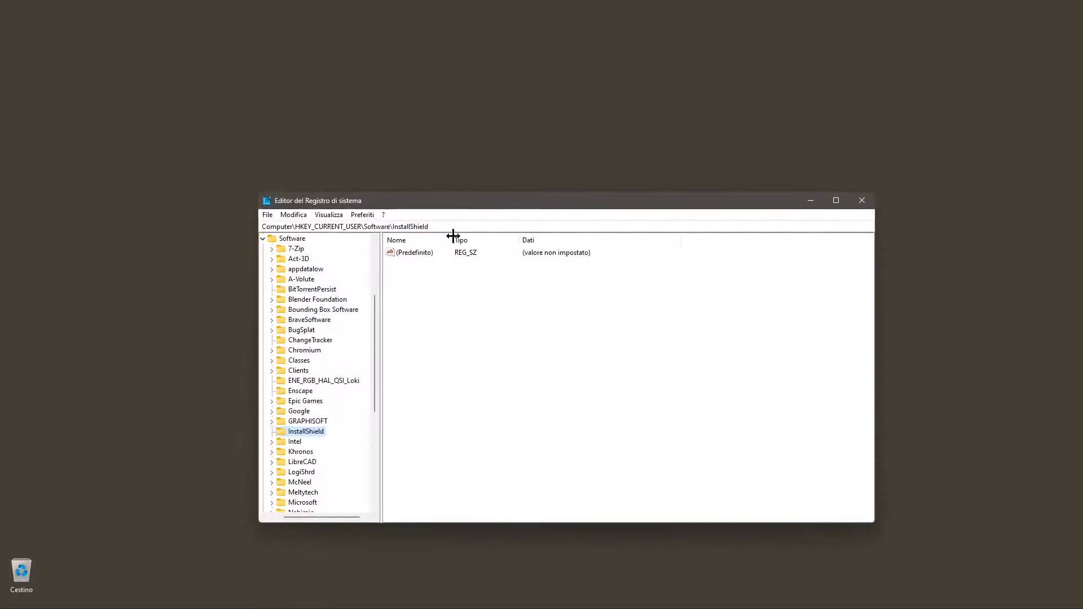
- Reposition the Registry Editor window and select the Software key under HKEY_CURRENT_USER
drag(463, 207, 469, 164)
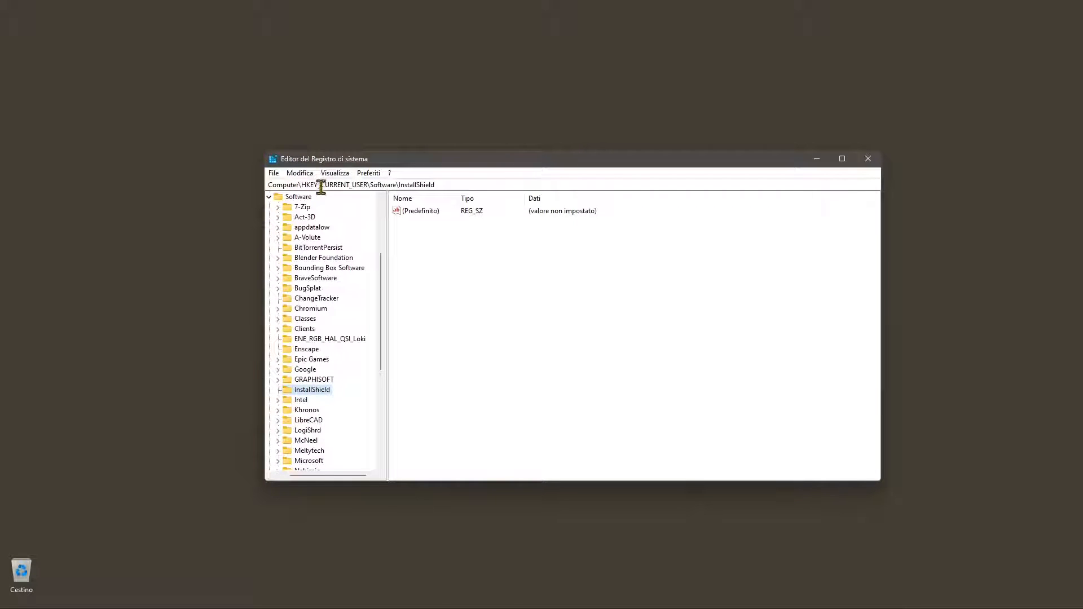
scroll(327, 393, up, 4)
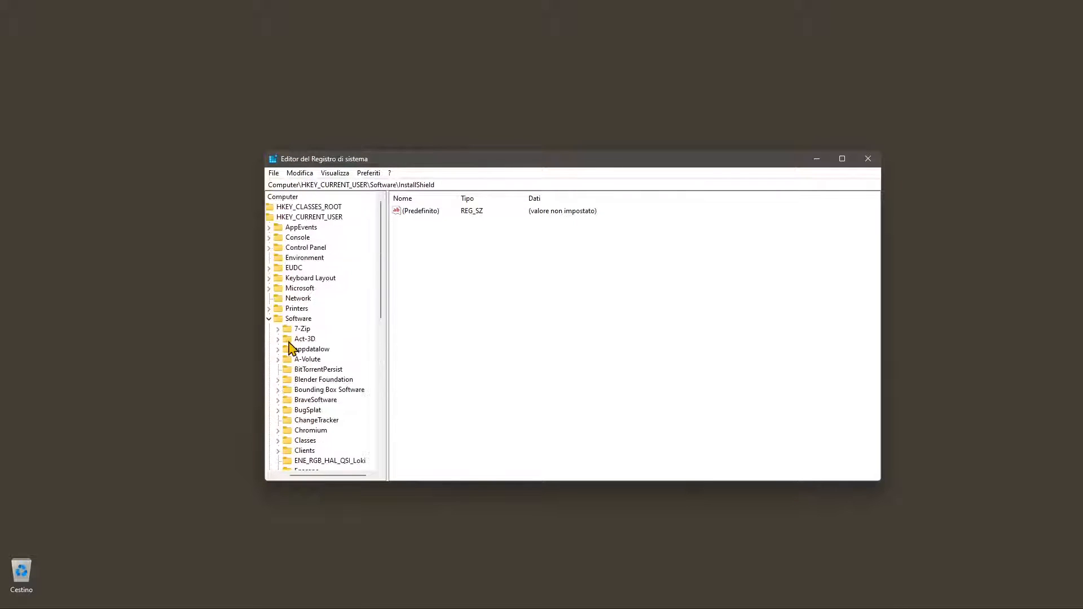
click(291, 219)
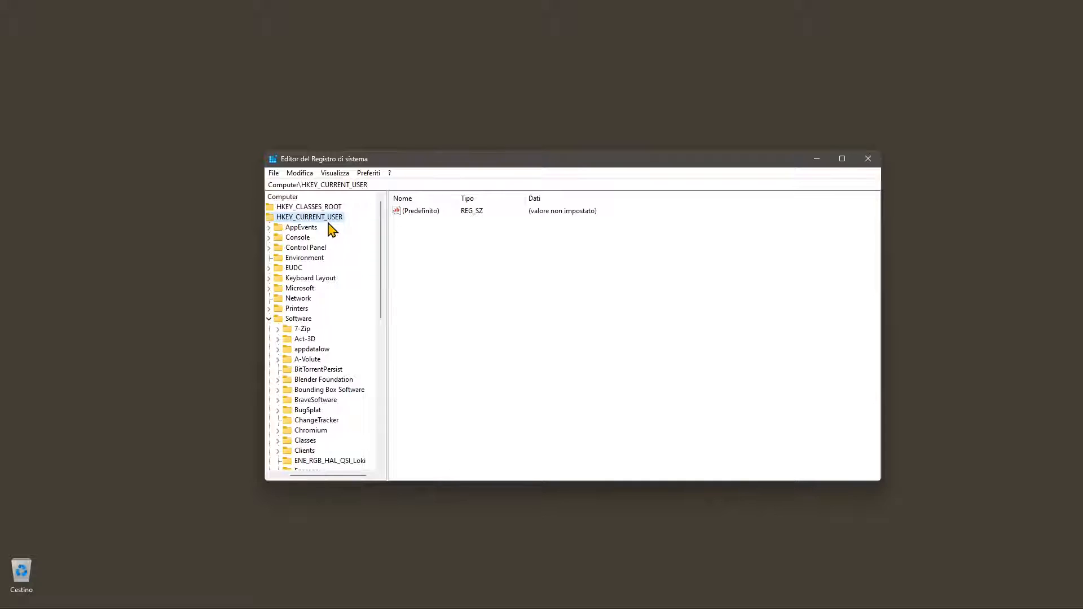
click(298, 319)
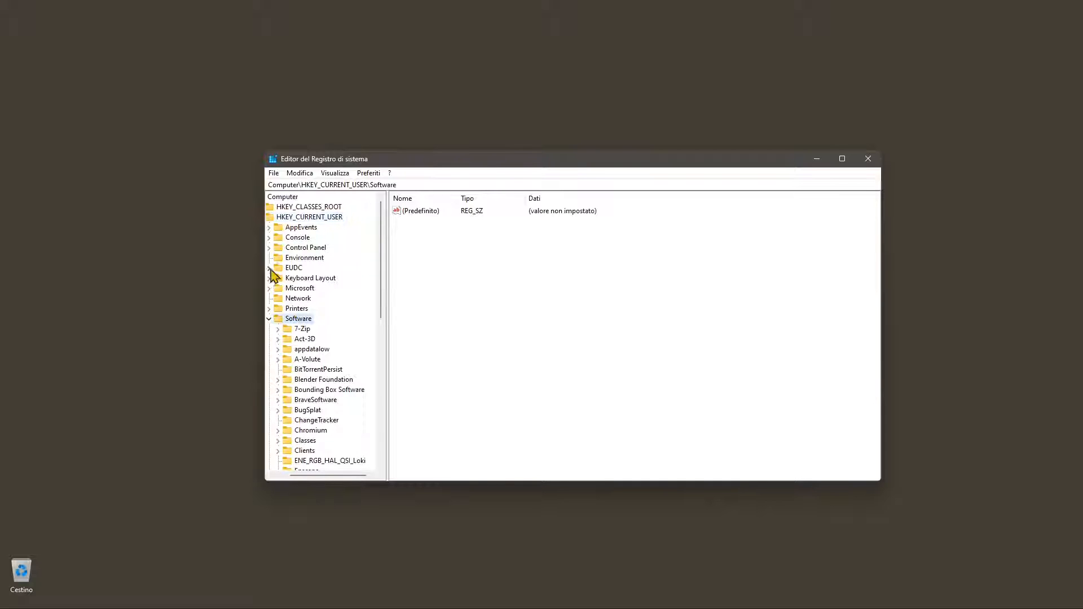
- Collapse and re-expand HKEY_CURRENT_USER and its Software key to list the Software subkeys
scroll(344, 476, left, 1)
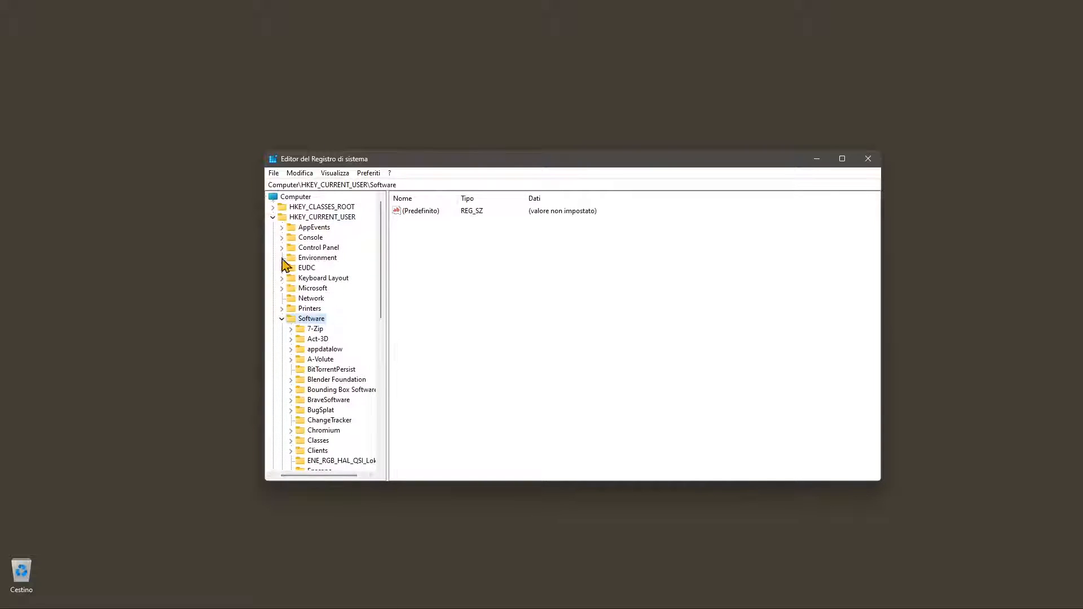
click(273, 217)
click(279, 217)
click(310, 299)
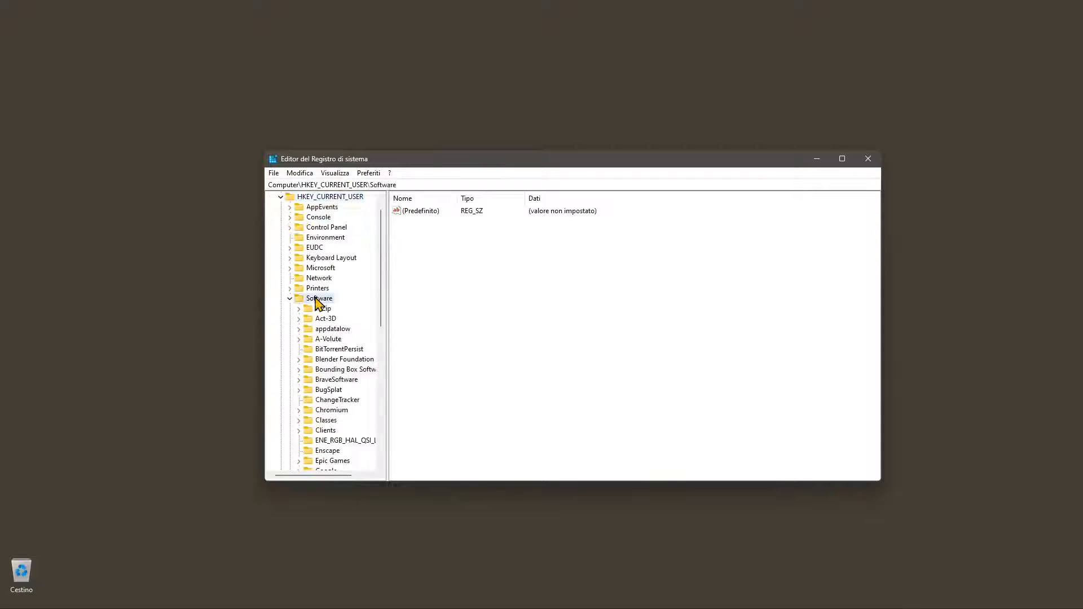
click(289, 298)
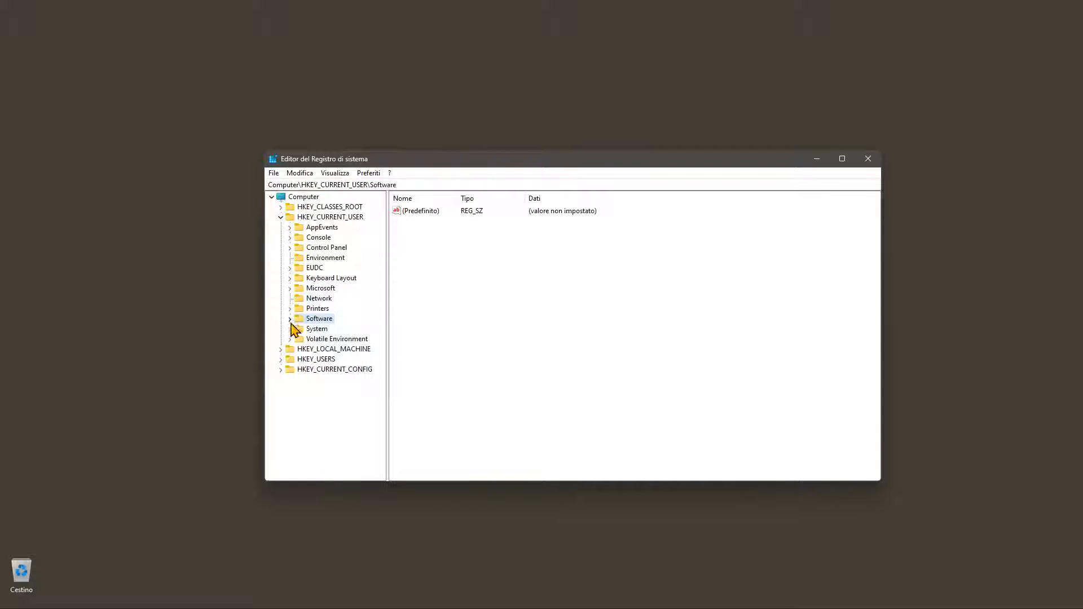
click(289, 319)
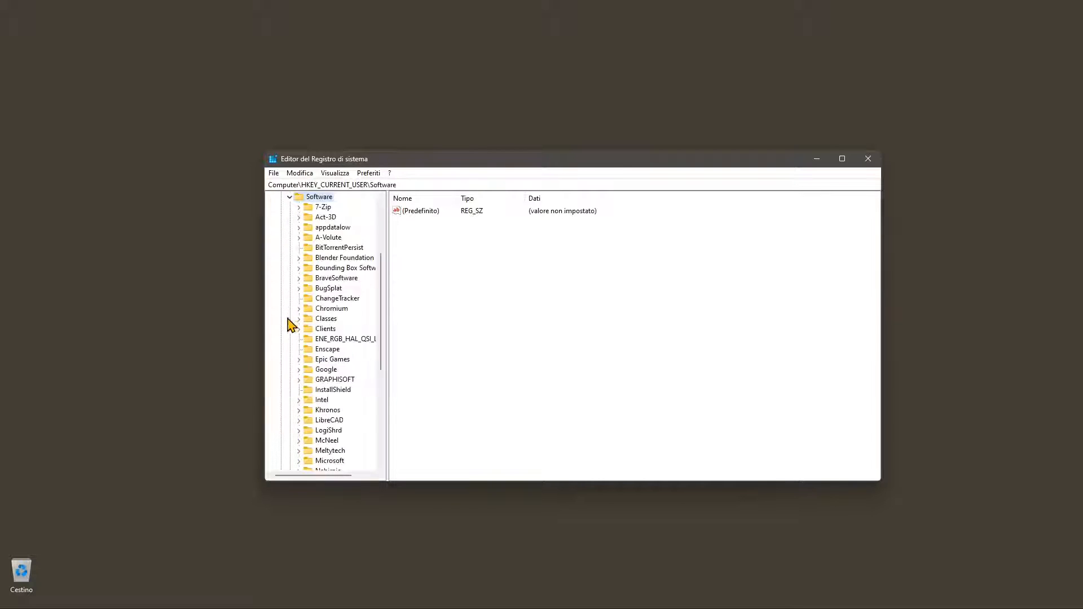
- Select the GRAPHISOFT key under Software, view its available actions, dismiss them and close the Registry Editor
click(339, 380)
right_click(336, 379)
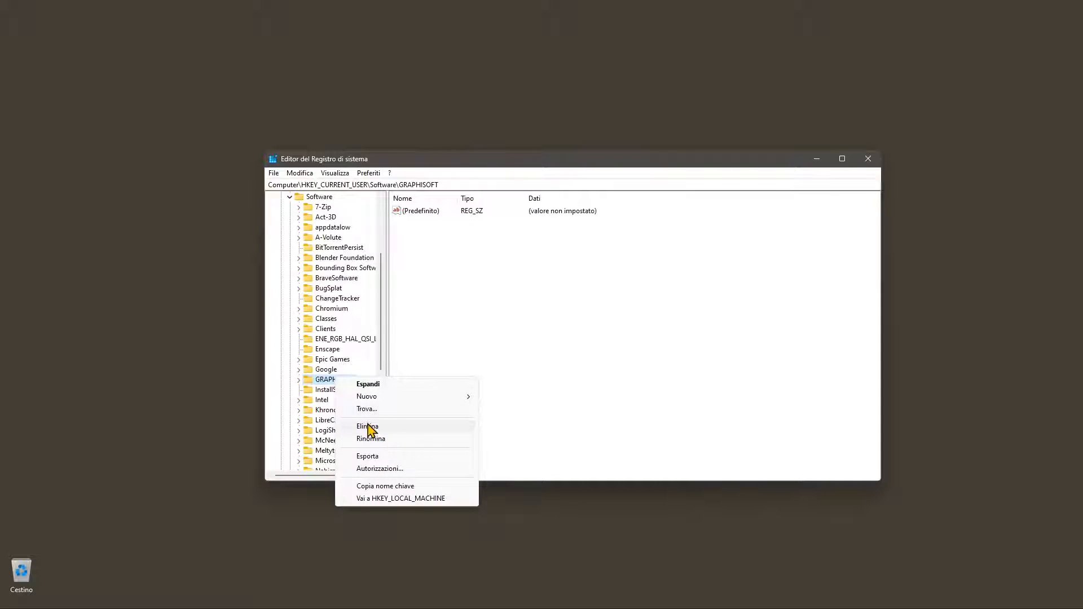
click(585, 298)
click(868, 159)
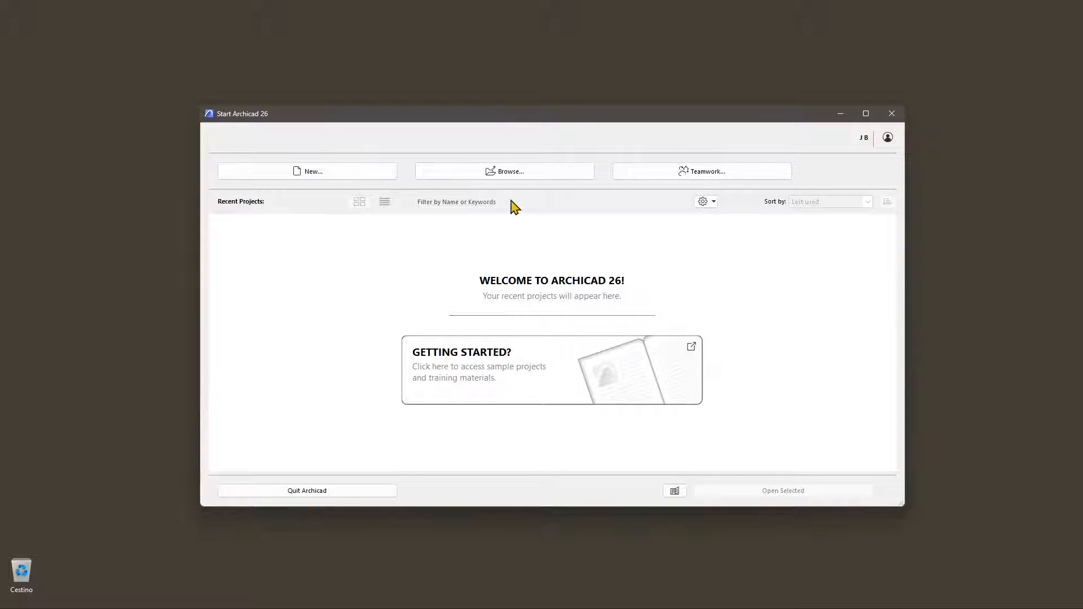
- Start opening an existing Archicad project and browse from the C: drive through DATABASE and WORKS to the ARCHICAD folder
click(512, 171)
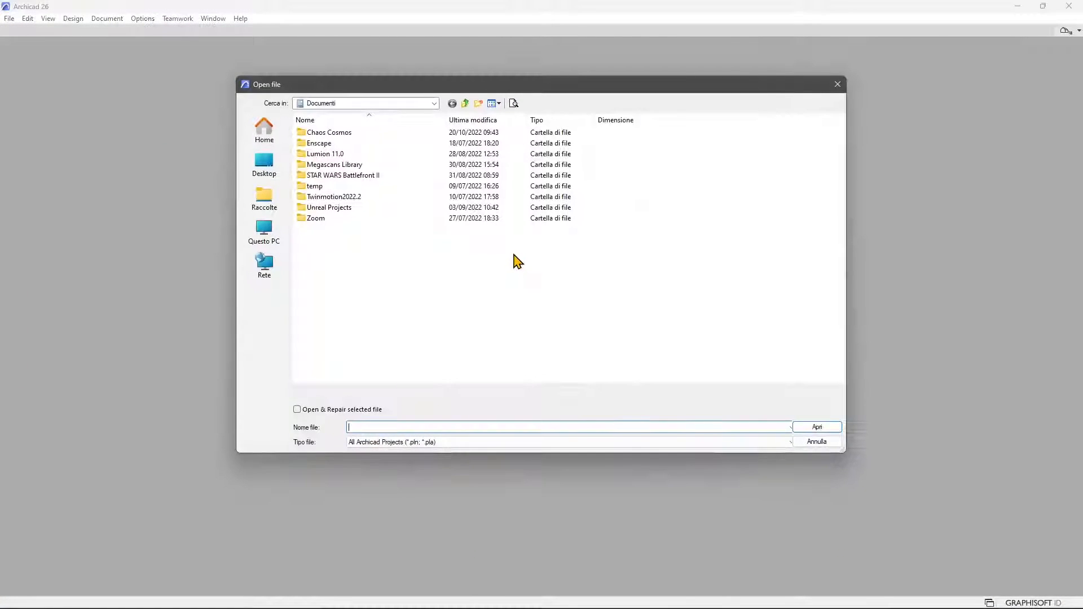
click(322, 104)
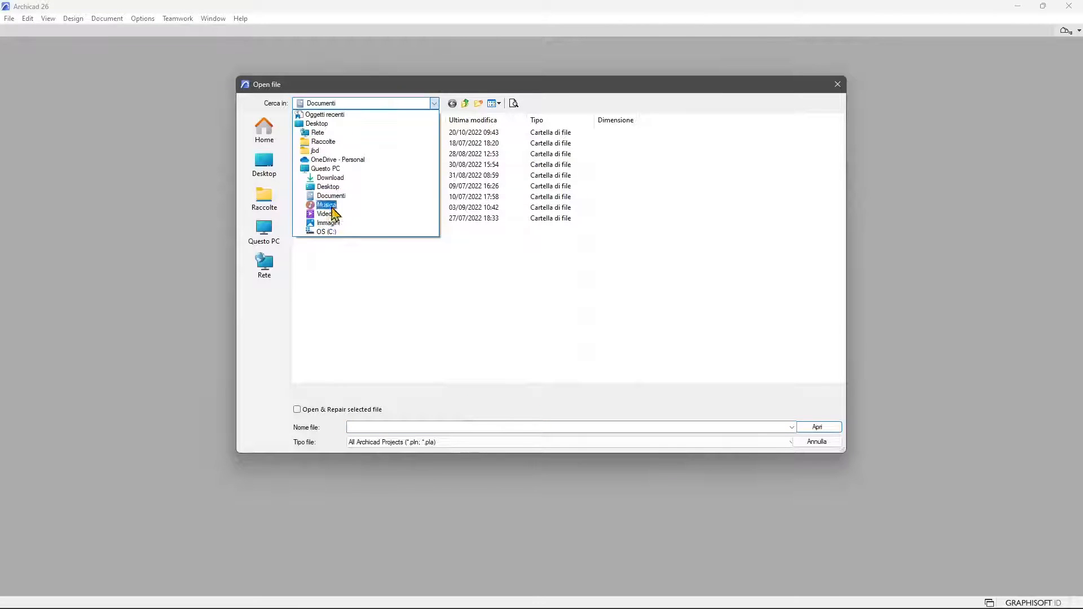
click(330, 232)
double_click(326, 143)
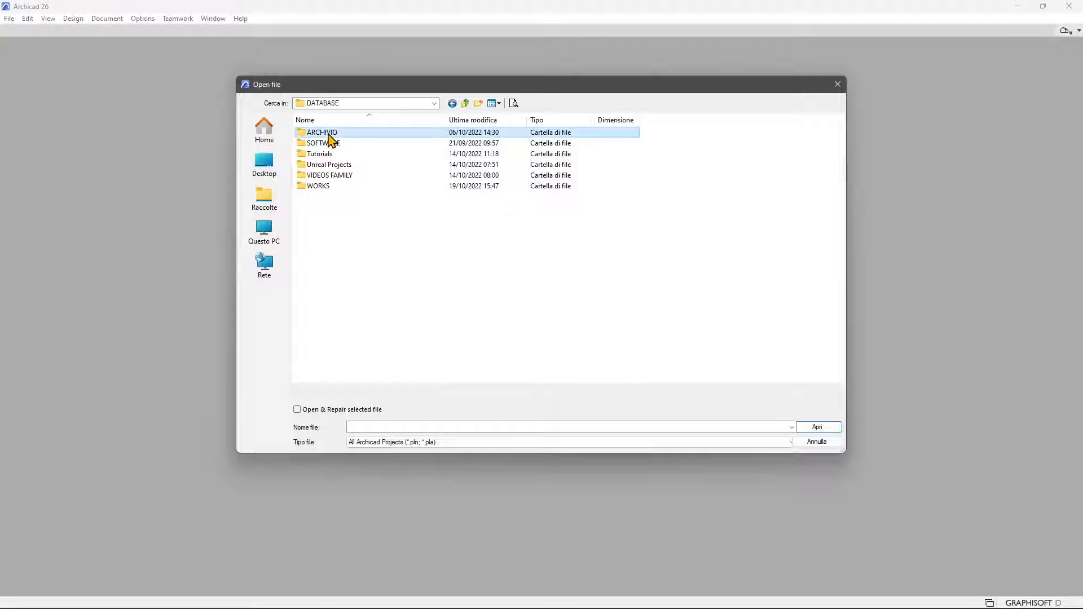
double_click(317, 186)
double_click(324, 133)
- Open the Lezione 12 project, keeping the data of the missing Lista Aree add-on
scroll(387, 290, down, 10)
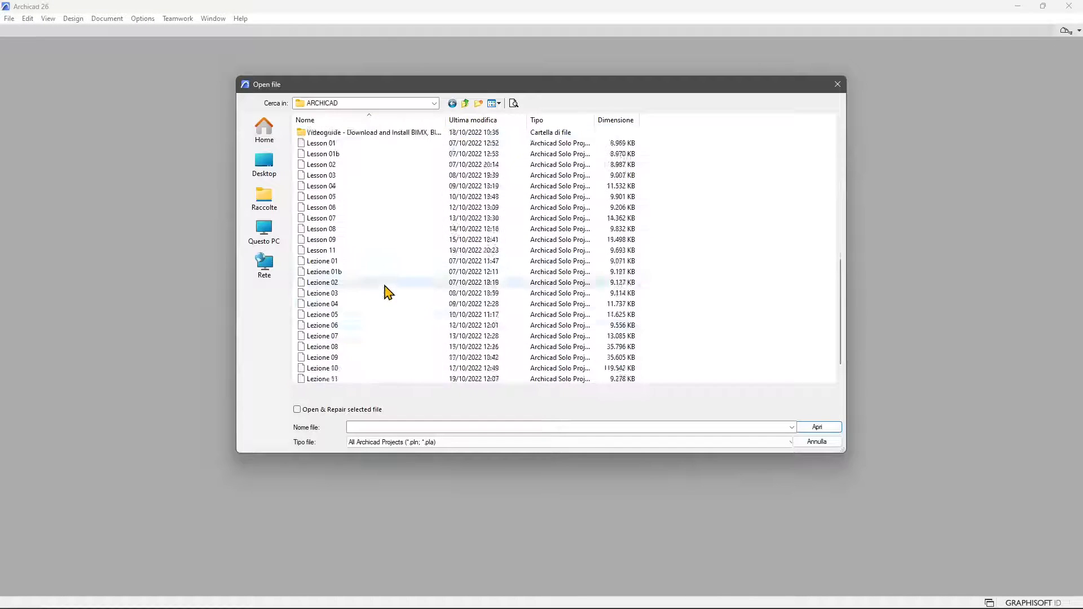
click(369, 370)
click(817, 427)
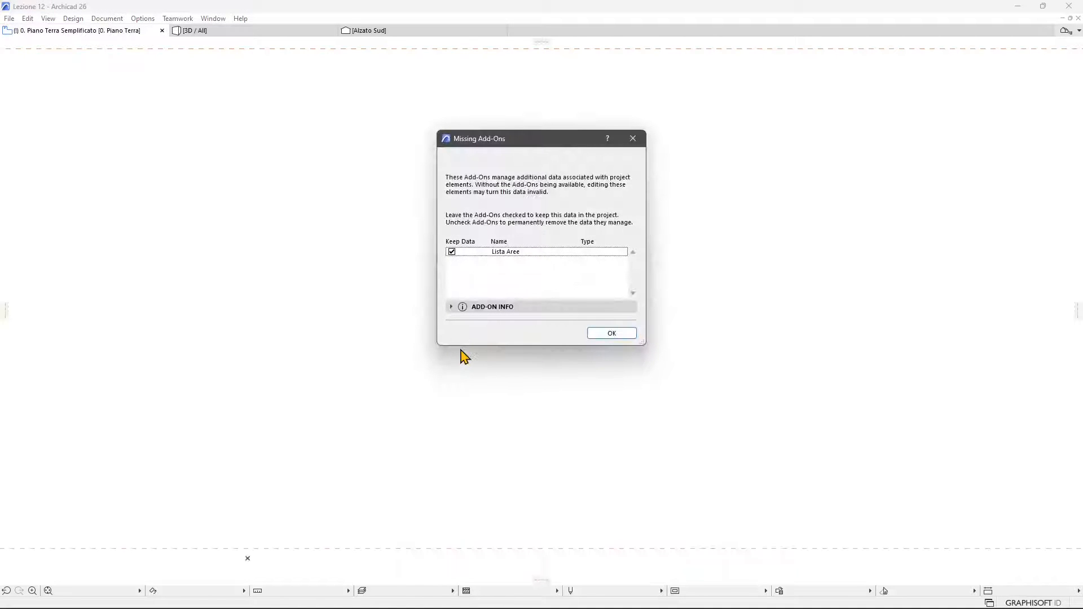
click(606, 332)
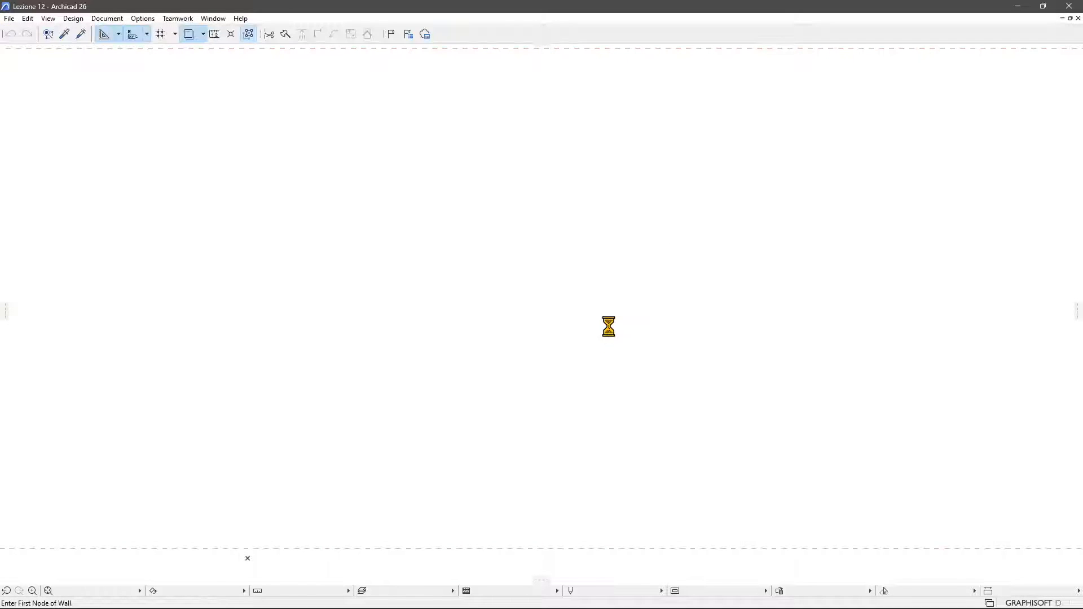
- Examine the ground-floor apartment plan, briefly selecting its lower exterior wall, and inspect the irregular wall shapes above the plan
scroll(415, 451, up, 5)
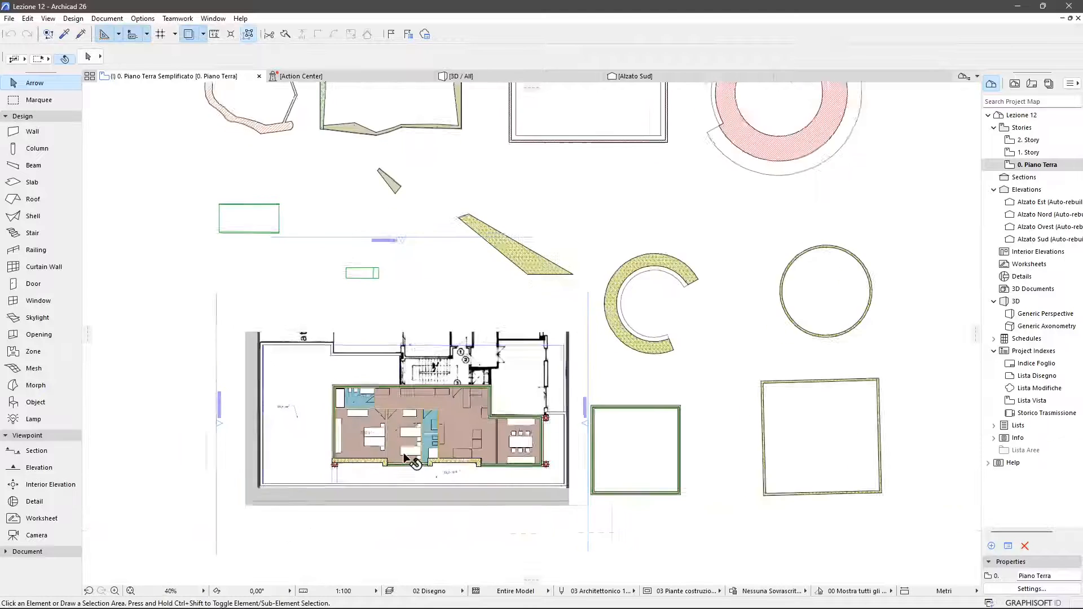
scroll(429, 449, up, 4)
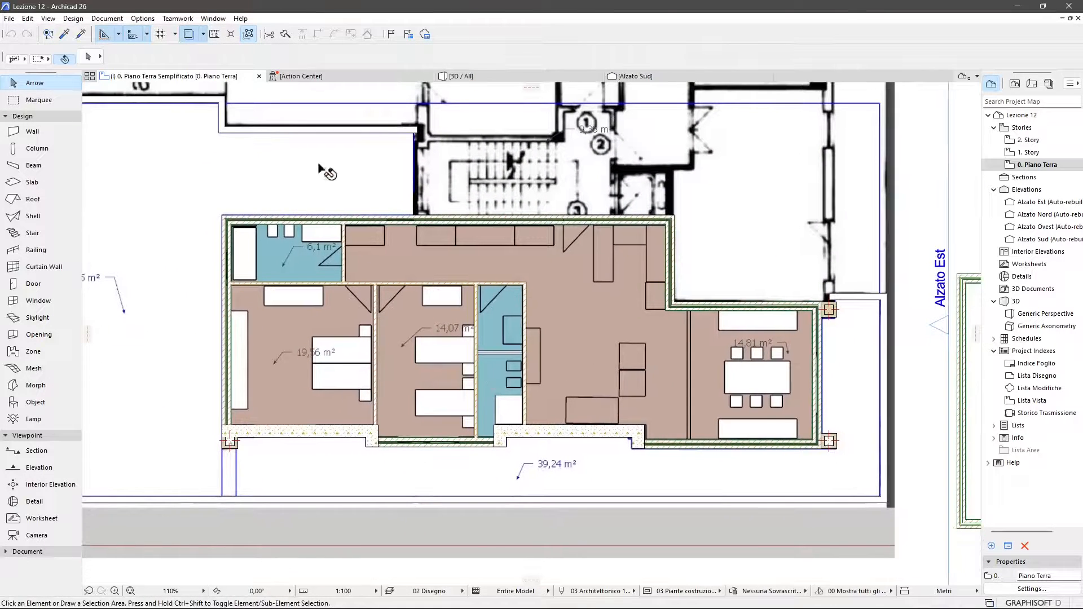
click(430, 445)
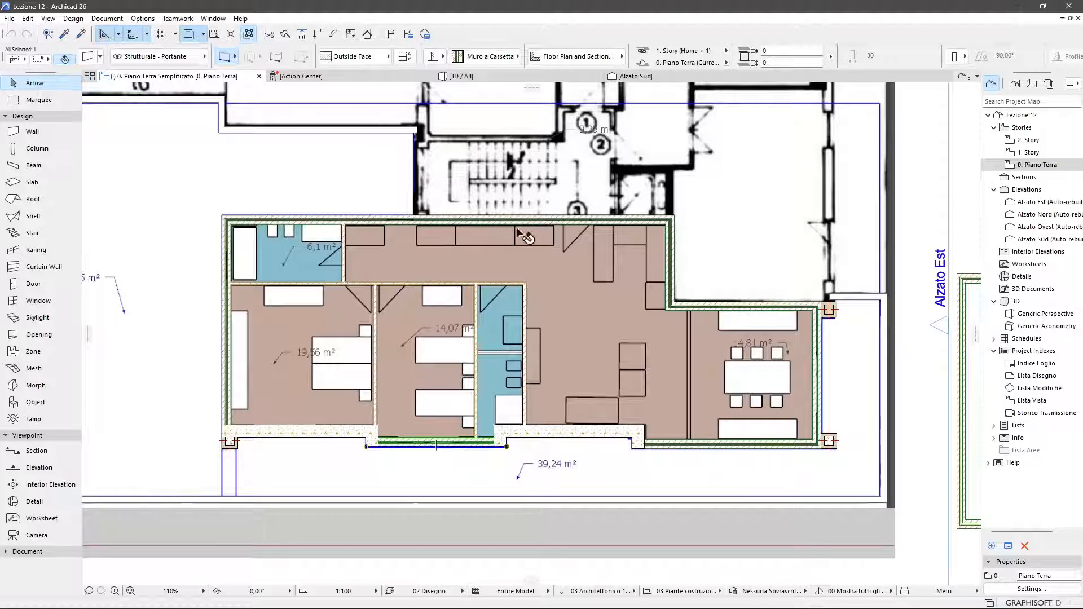
key(Escape)
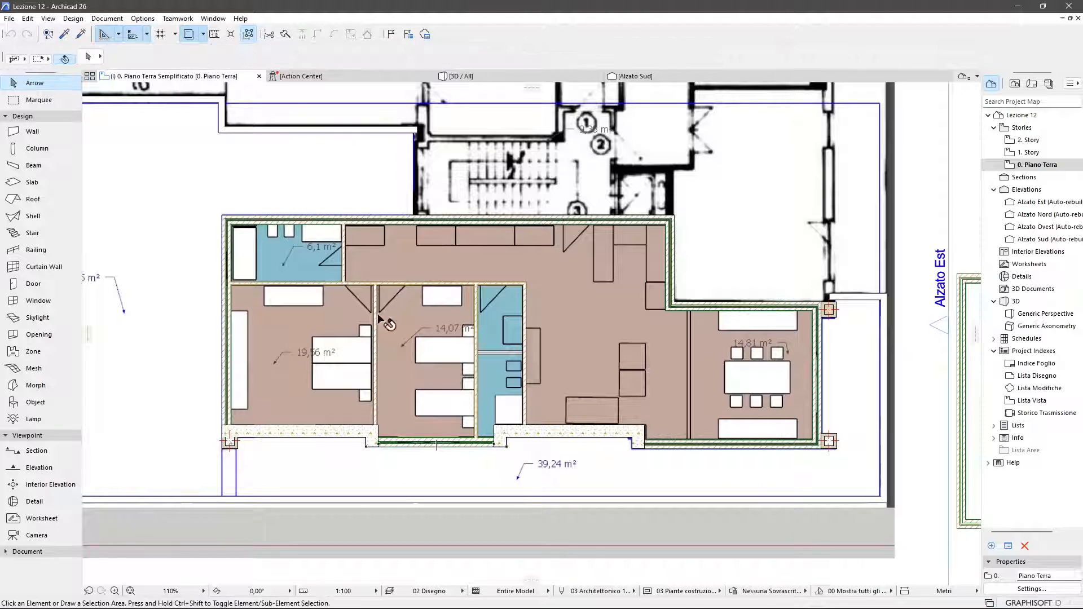
scroll(767, 381, down, 6)
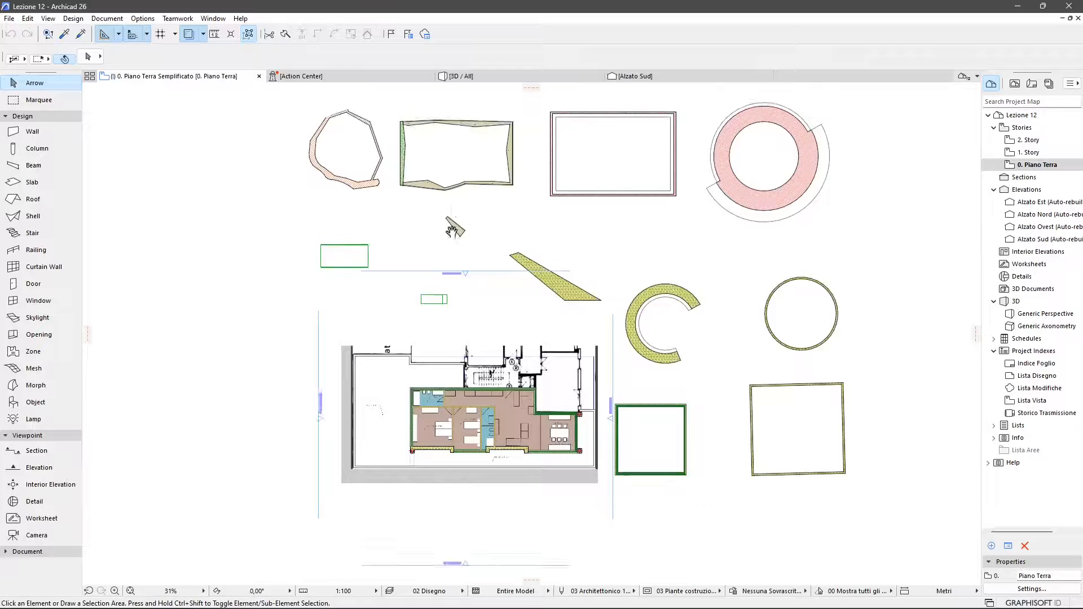
scroll(294, 195, up, 3)
middle_drag(401, 238, 298, 284)
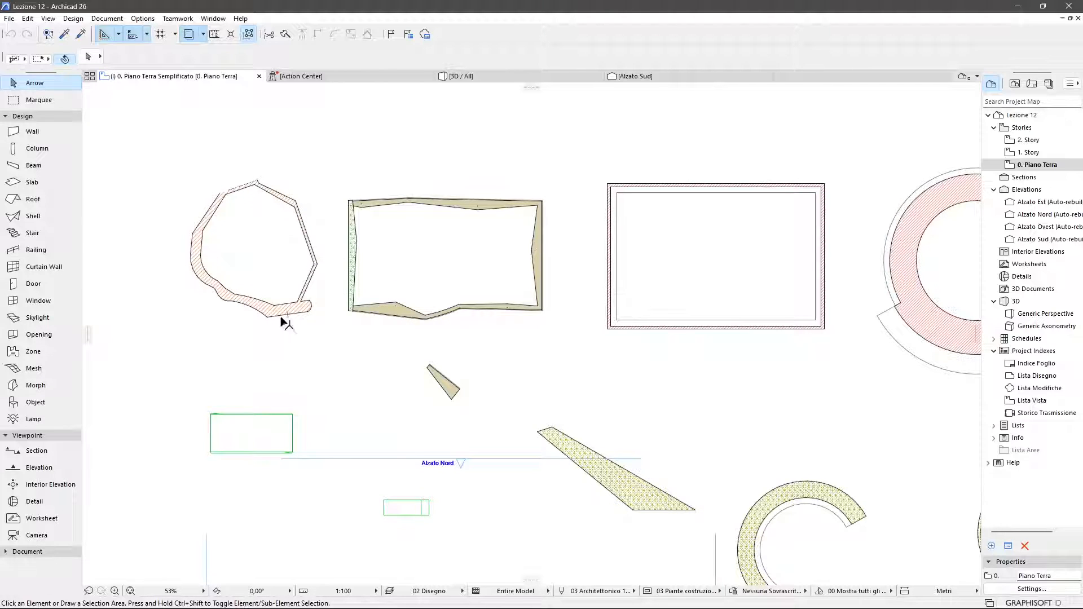
scroll(286, 311, up, 2)
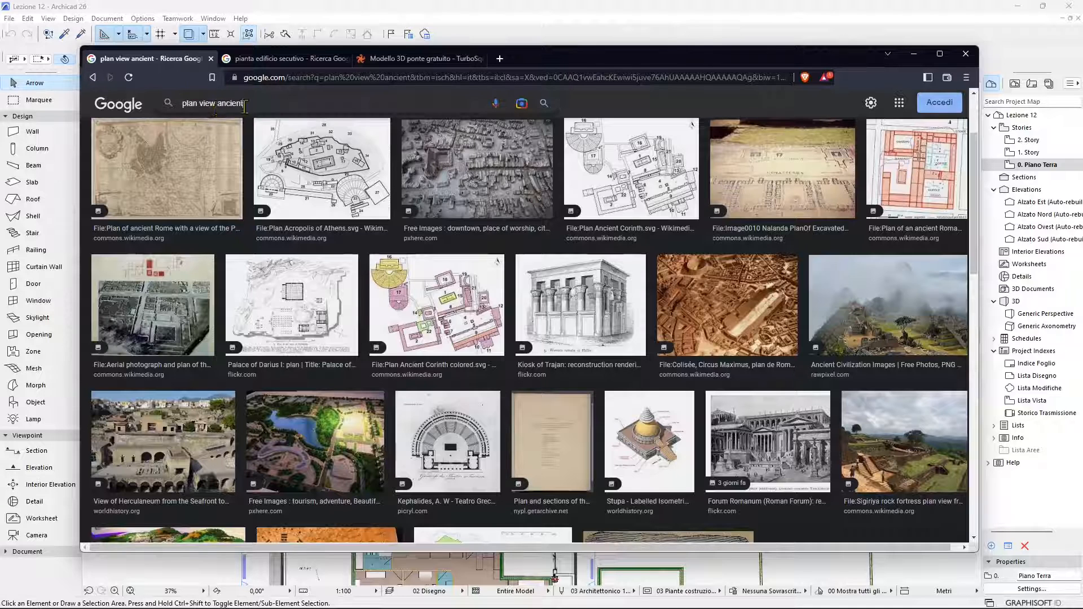
- Switch to the web browser, search Google Images for "plan view ancient" and look through the pictured plans
click(544, 103)
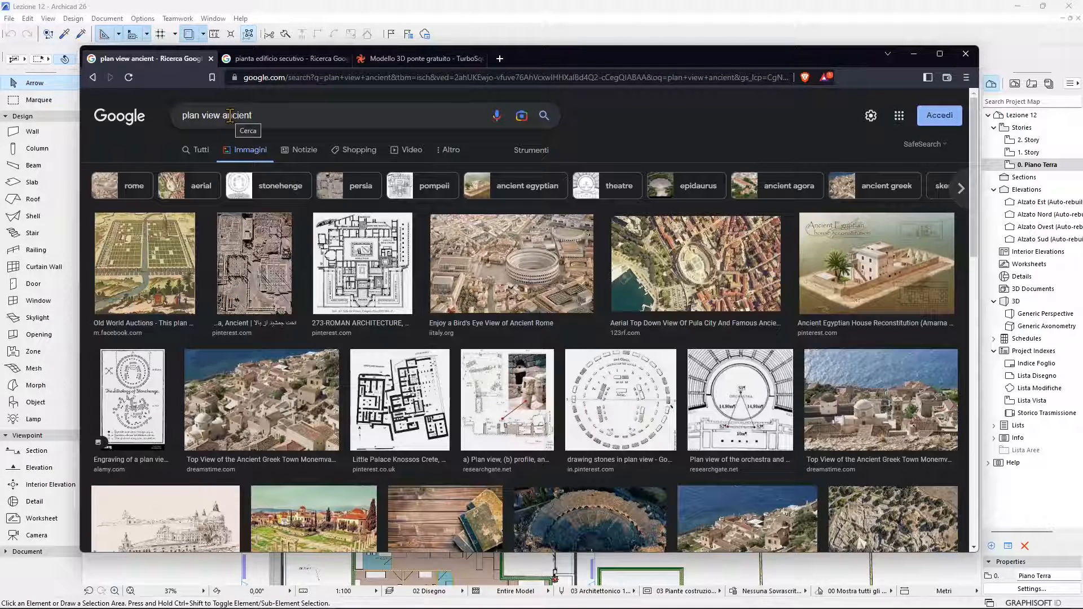
scroll(388, 333, down, 2)
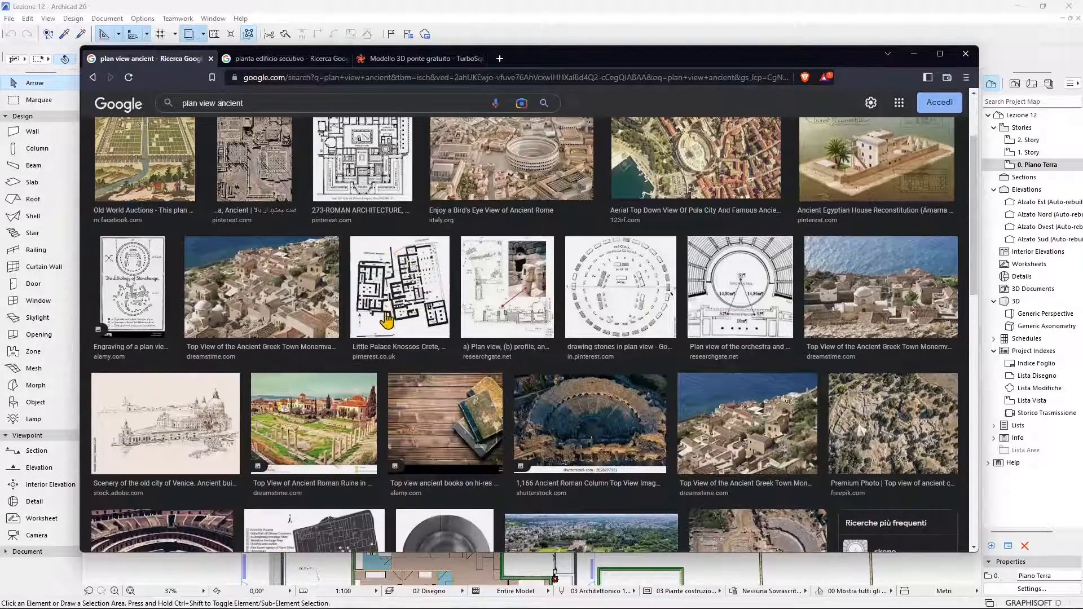
scroll(369, 407, down, 1)
scroll(394, 372, up, 2)
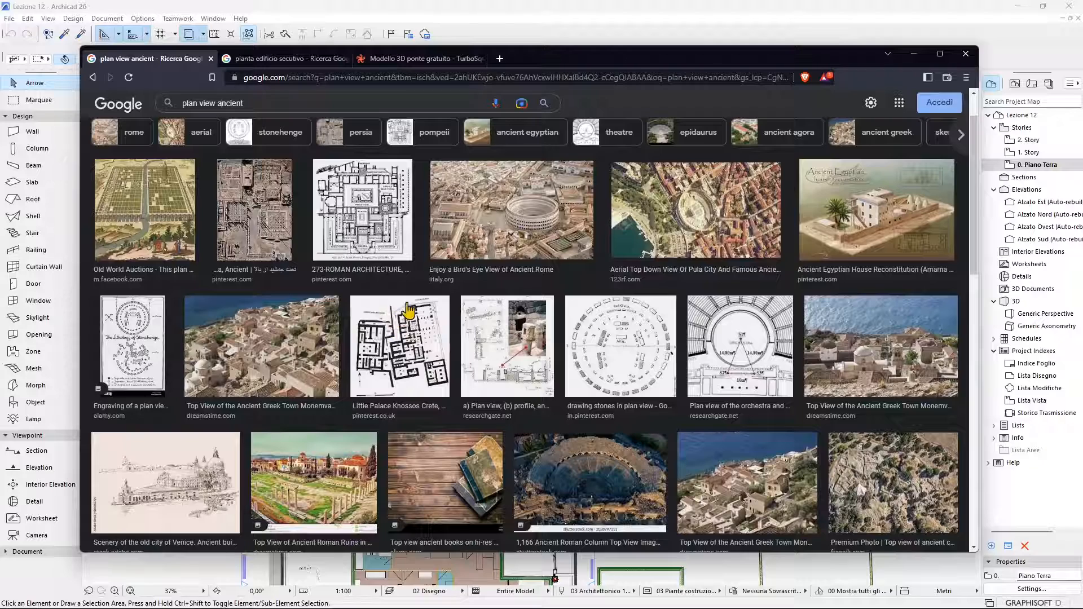
scroll(348, 367, up, 1)
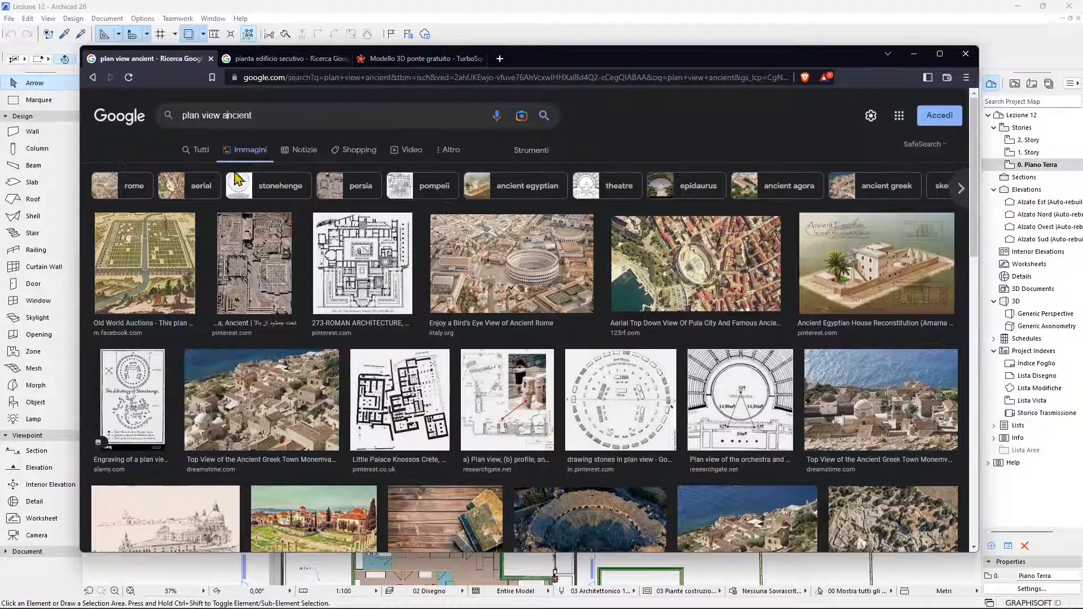
- Search Google Images for "plan view castle" and look through the castle plans
double_click(231, 118)
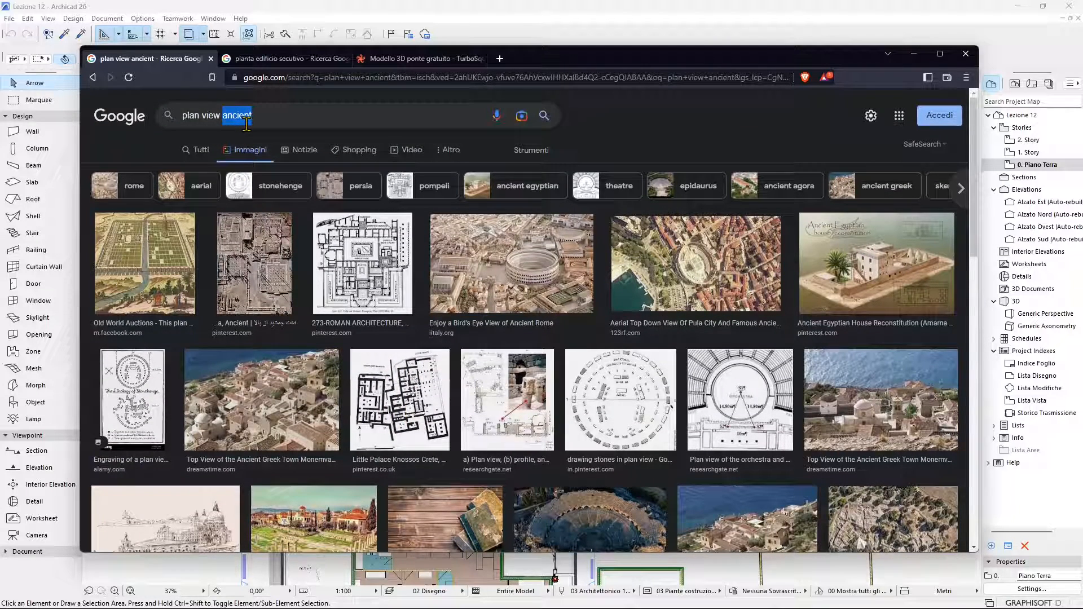
text(castle)
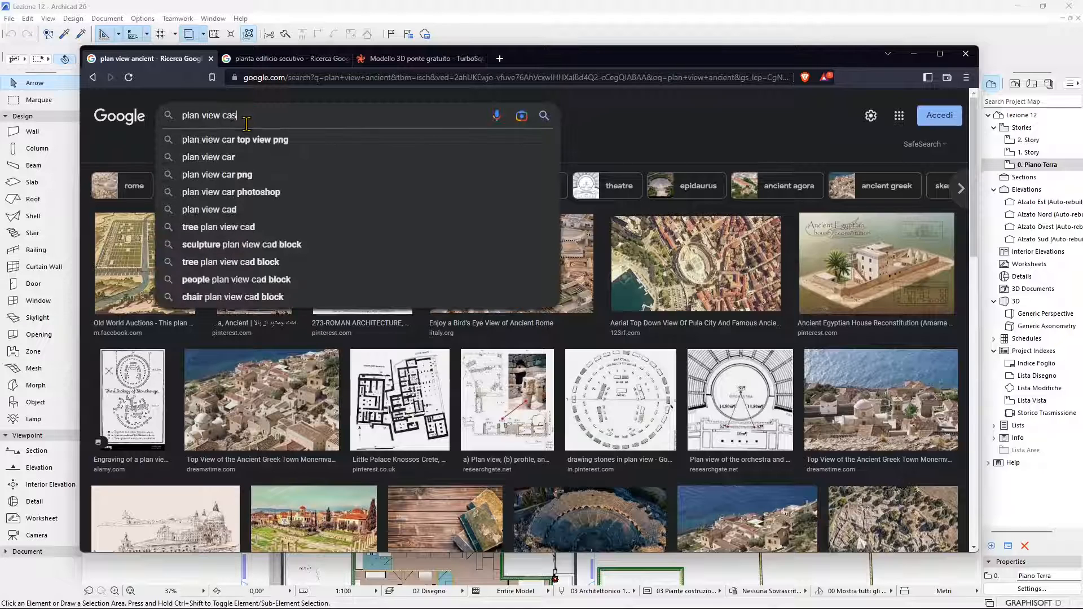
key(Return)
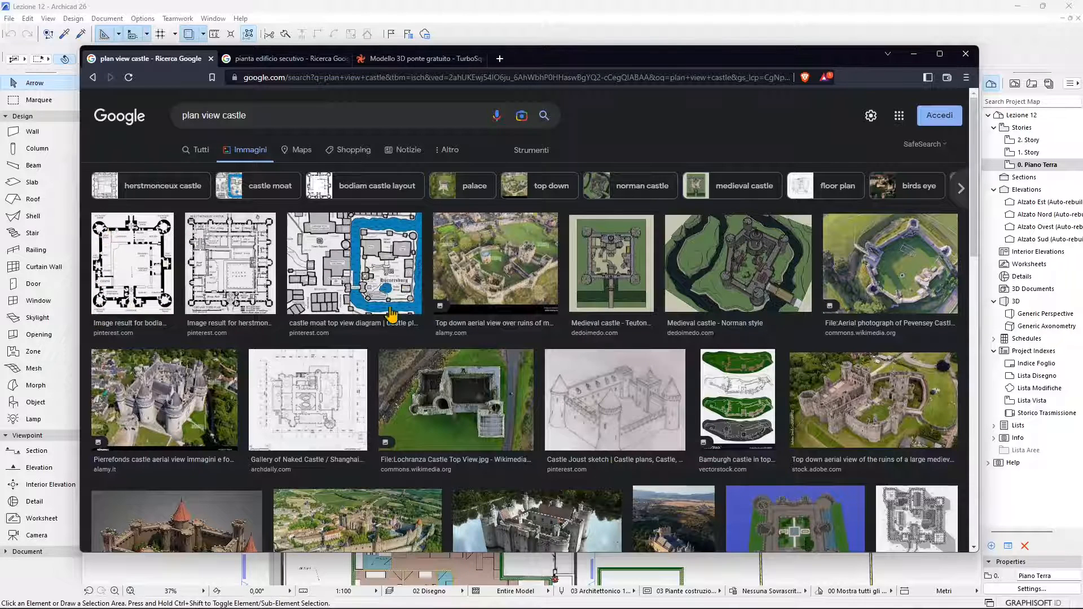
scroll(620, 282, down, 4)
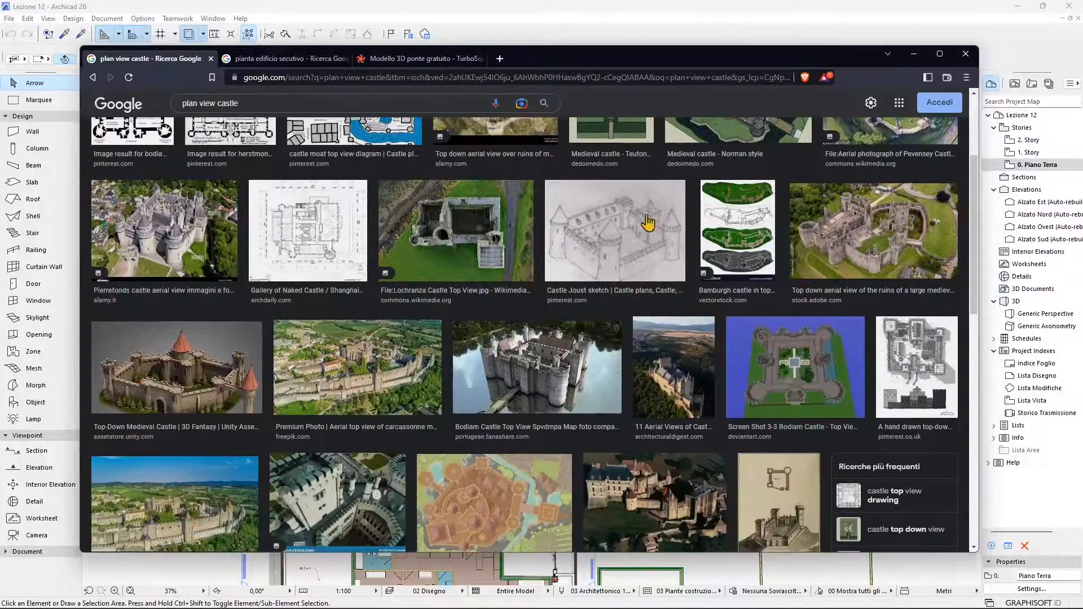
scroll(648, 222, up, 4)
- Search Google Images for "ancient house plan view", examine the irregular wall layouts in the results and minimize the browser
double_click(225, 118)
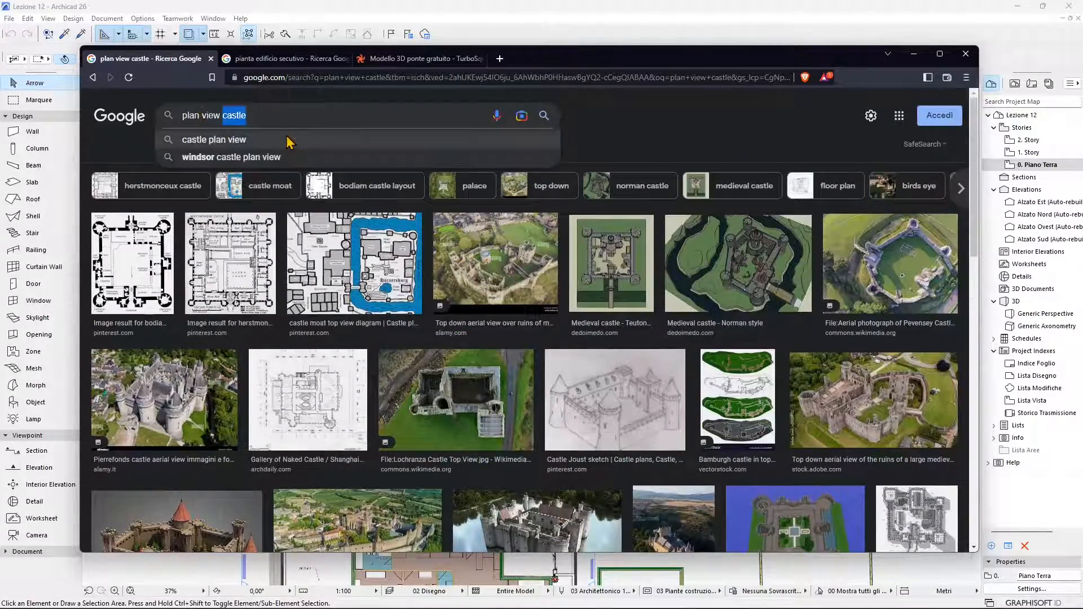
text(ro)
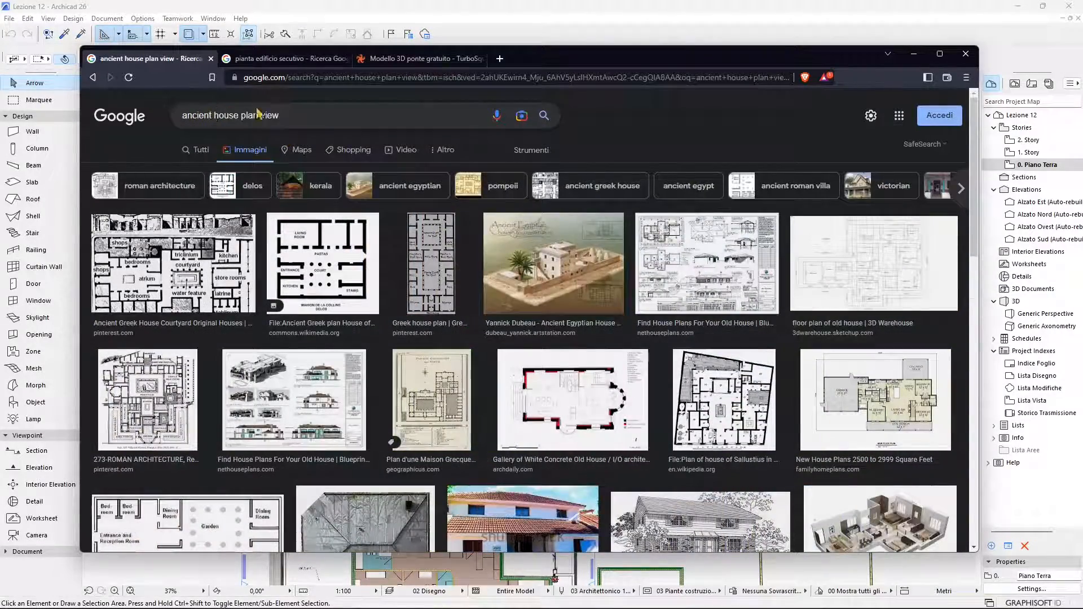
scroll(305, 265, down, 1)
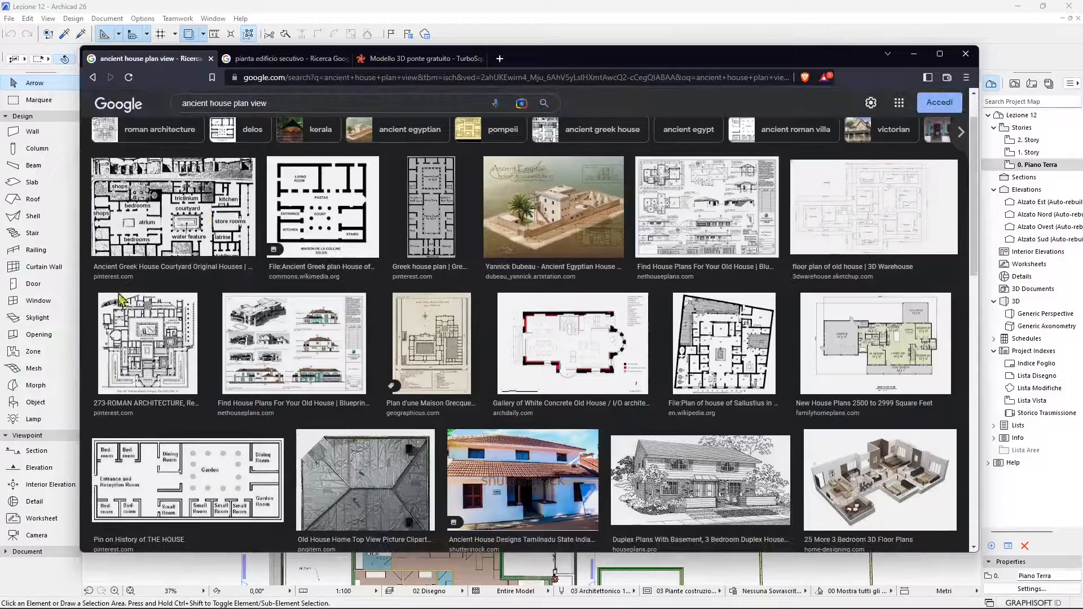
scroll(120, 298, down, 3)
scroll(215, 353, up, 3)
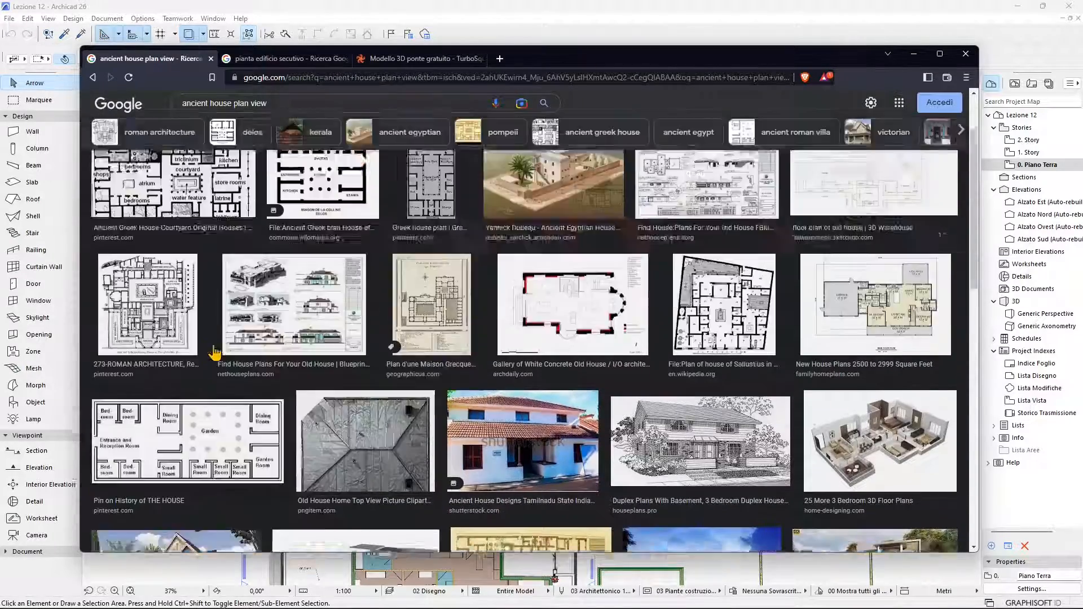
scroll(214, 353, up, 2)
scroll(395, 350, down, 8)
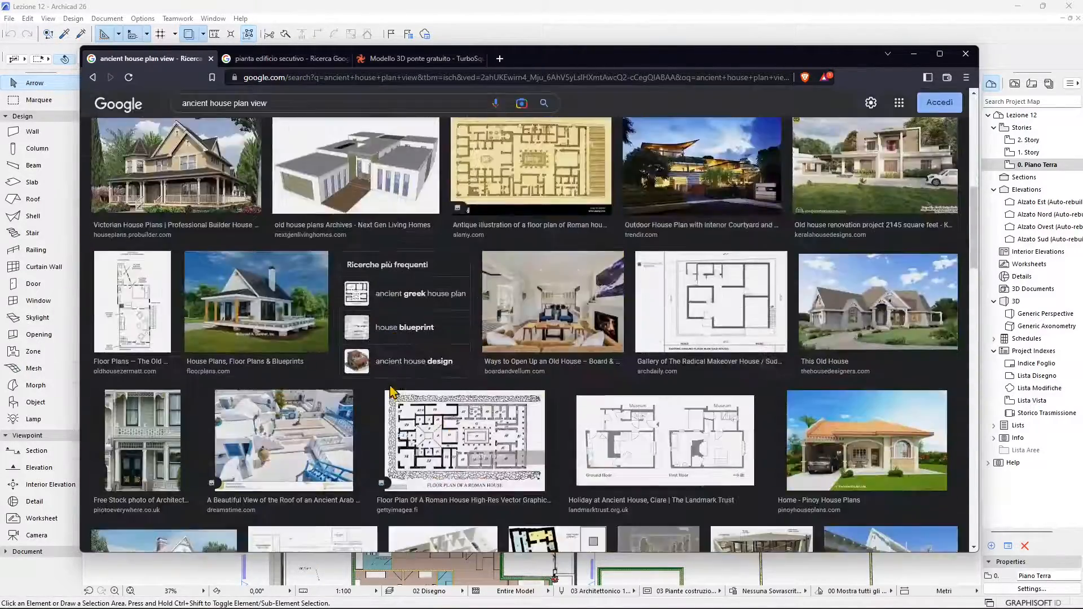
scroll(391, 388, down, 5)
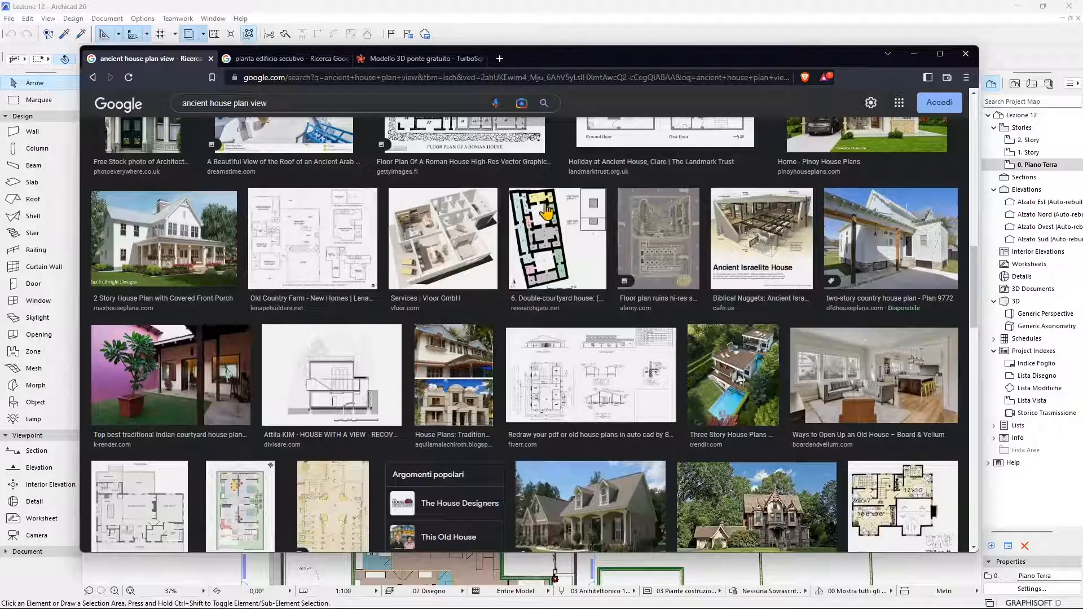
scroll(539, 273, down, 3)
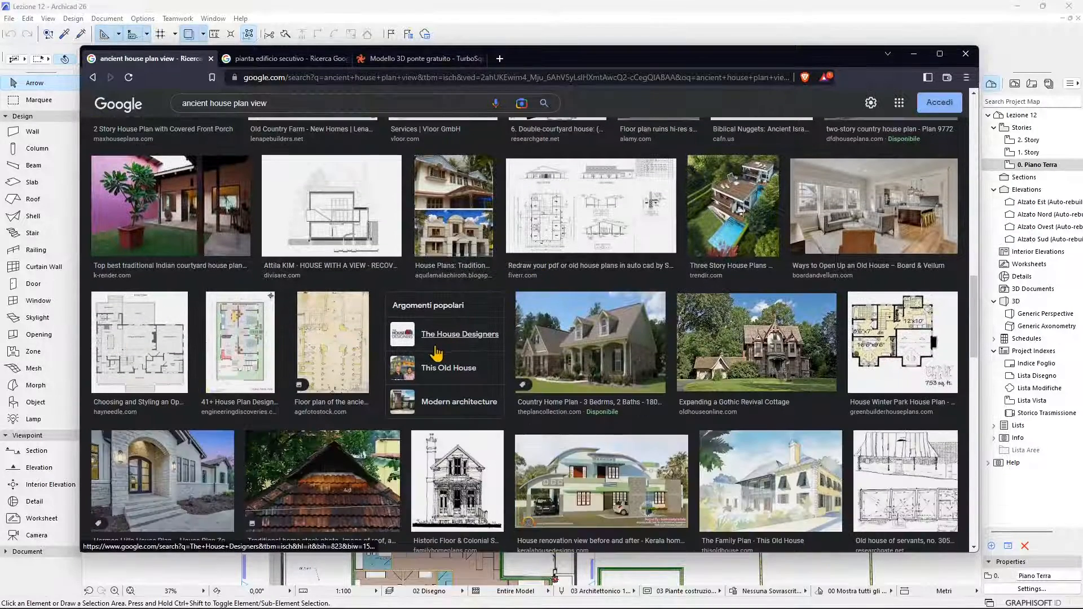
click(914, 54)
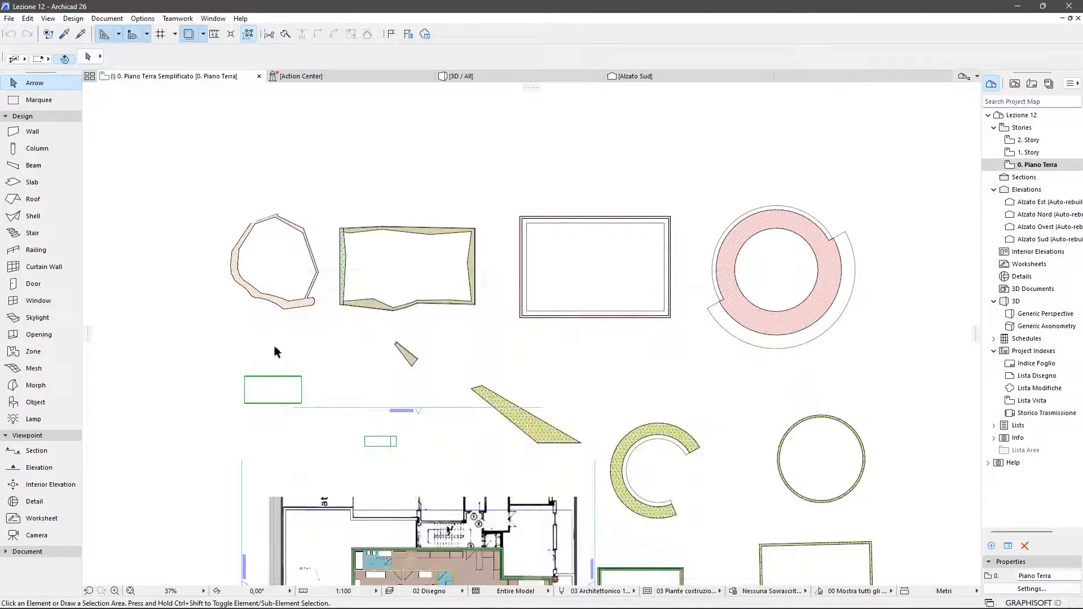
- Compare the irregular wall shapes in the Archicad floor plan with the straight walls of the ground-floor apartment
scroll(331, 326, up, 3)
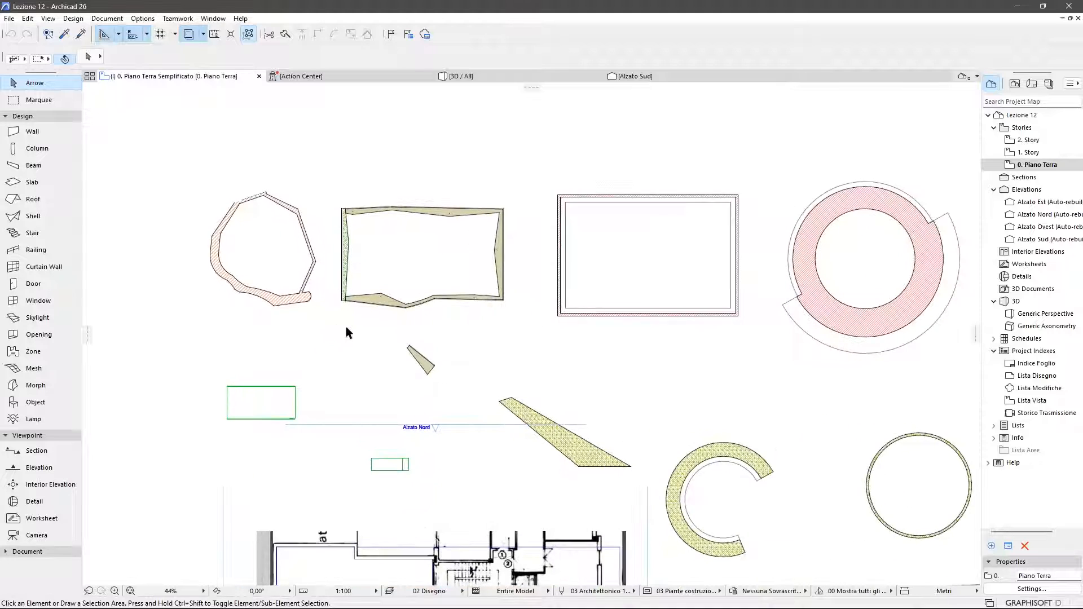
middle_drag(464, 409, 445, 337)
scroll(327, 293, down, 3)
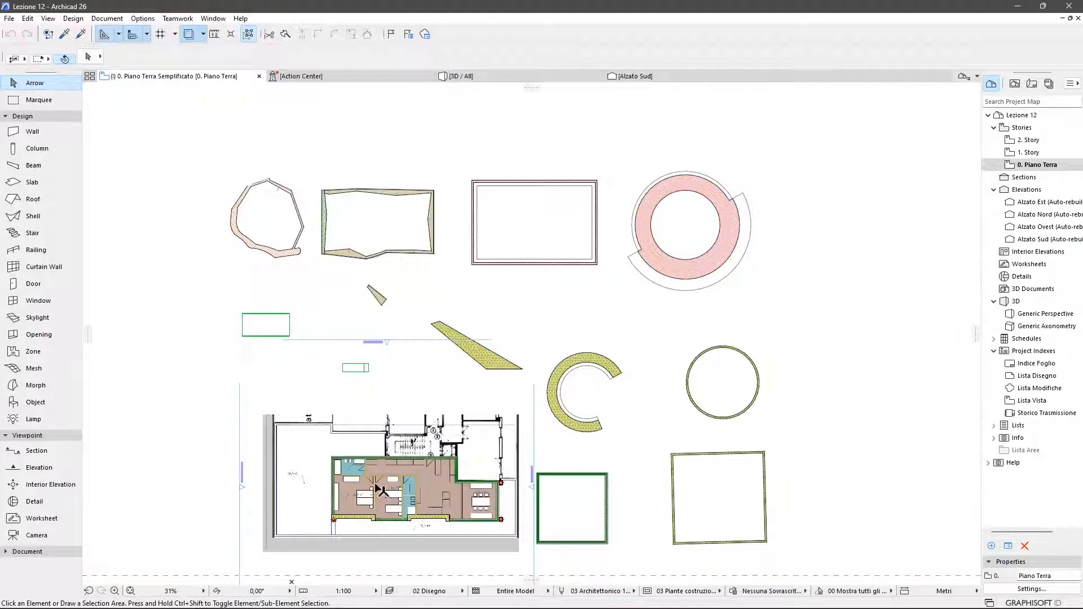
scroll(389, 493, up, 6)
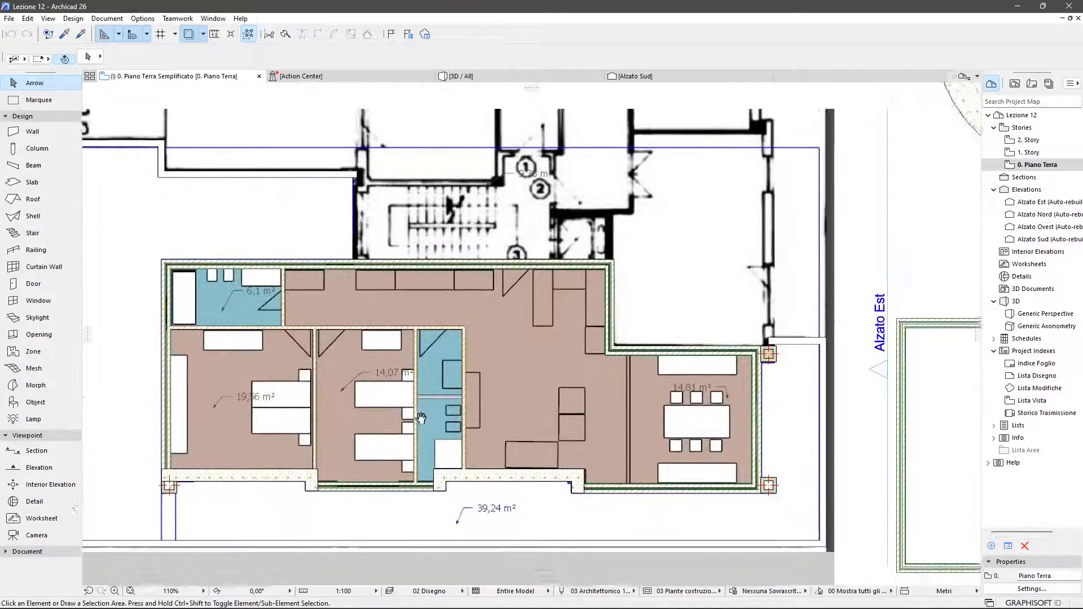
scroll(410, 382, up, 2)
middle_drag(420, 418, 424, 389)
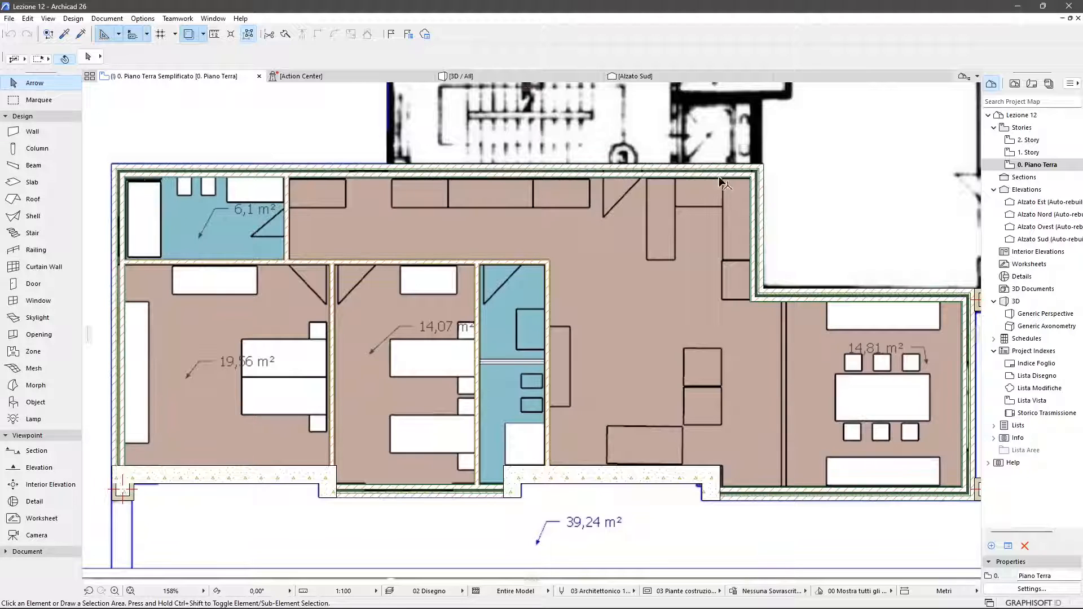
- Apply the "JBD Sovrascrittura Grafica" graphic override combination to the ground-floor plan and examine how the walls are displayed
click(804, 592)
click(732, 591)
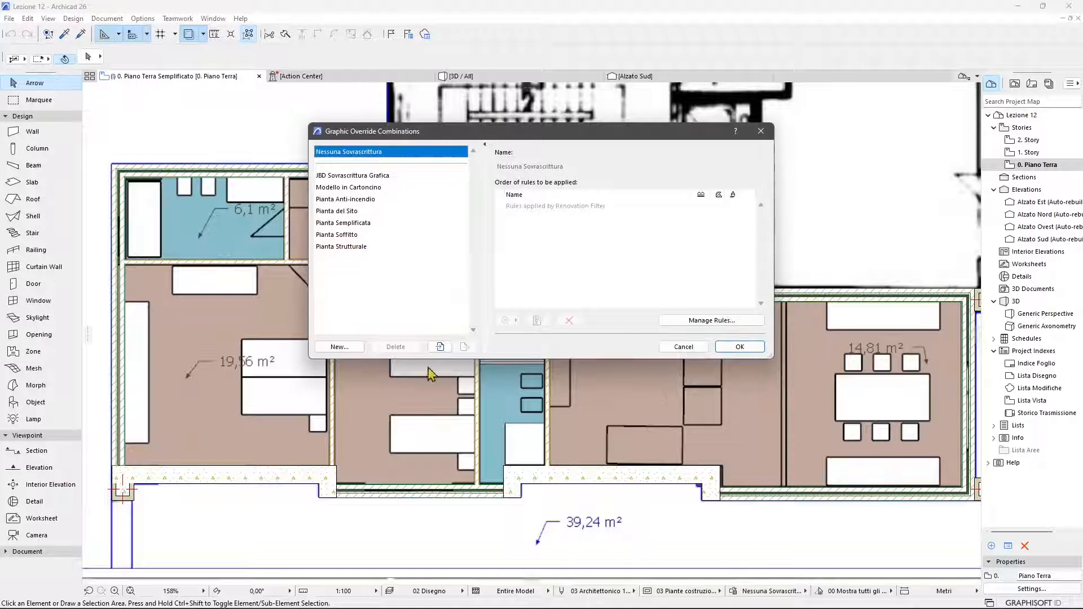
click(349, 175)
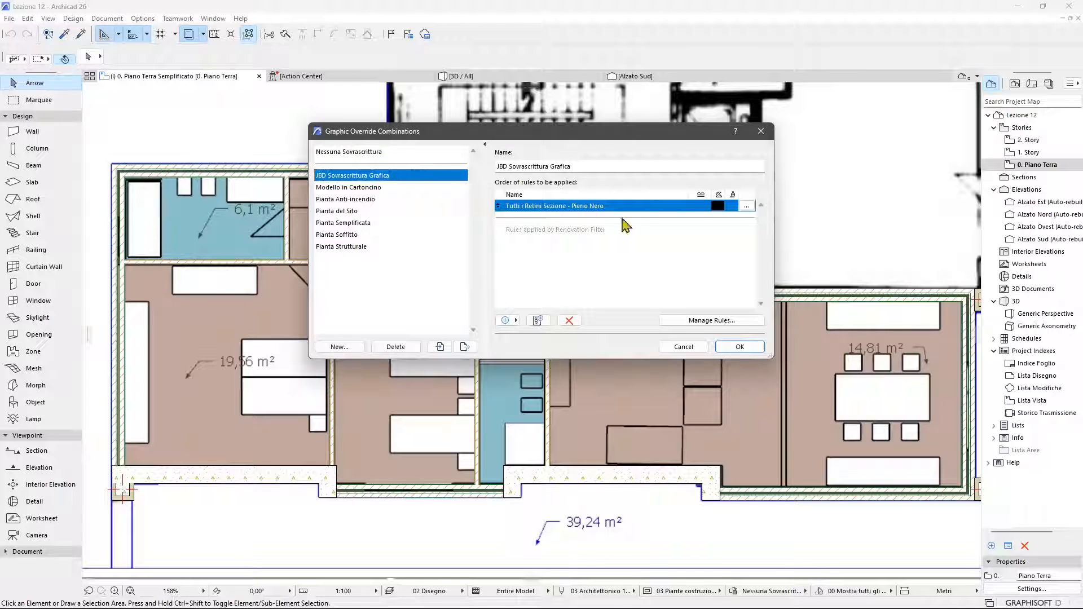
click(739, 346)
scroll(420, 376, down, 2)
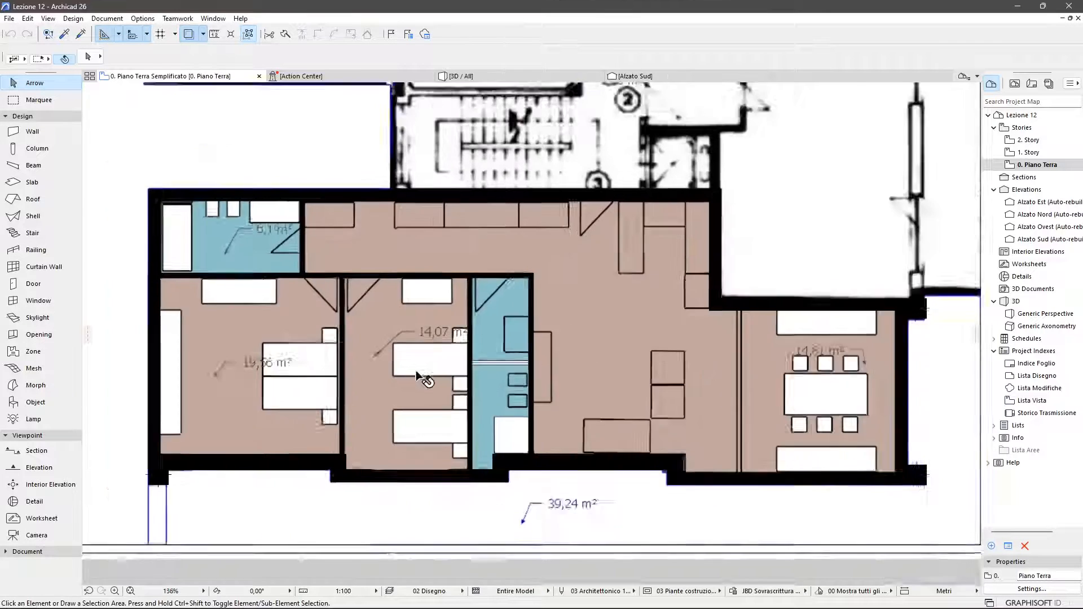
scroll(422, 379, down, 3)
scroll(488, 353, down, 3)
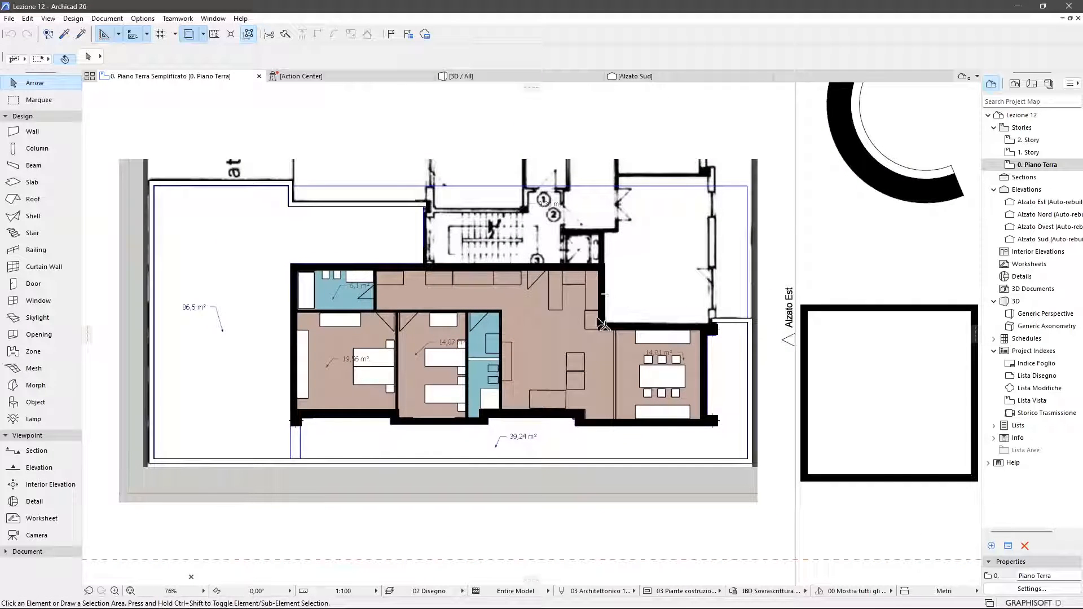
scroll(601, 325, up, 2)
scroll(354, 321, up, 2)
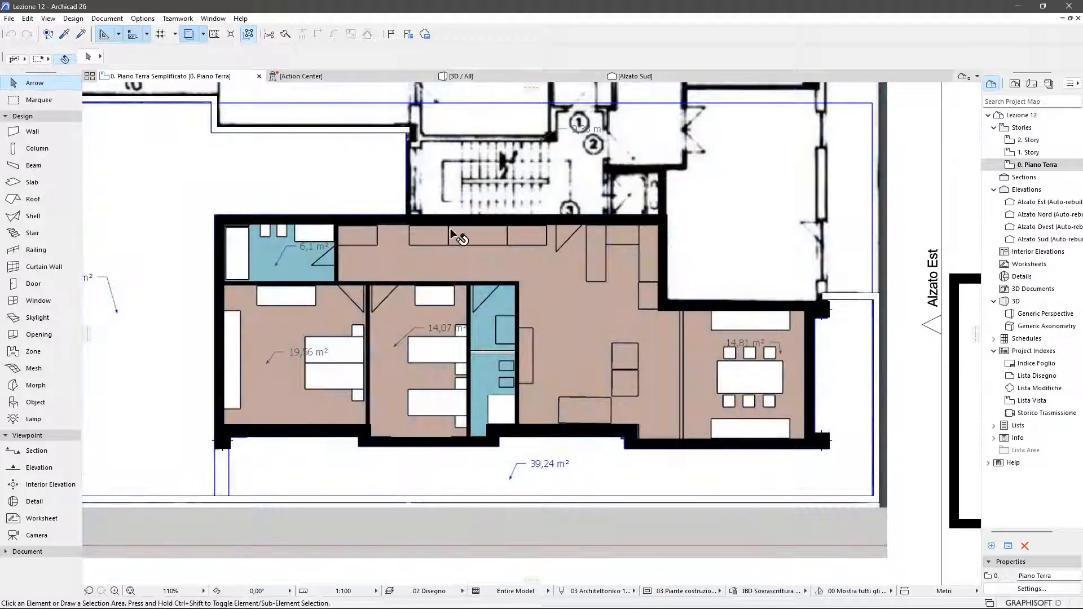
- Set the floor plan's graphic override to "Nessuna Sovrascrittura" and inspect the layered walls of the apartment
click(775, 591)
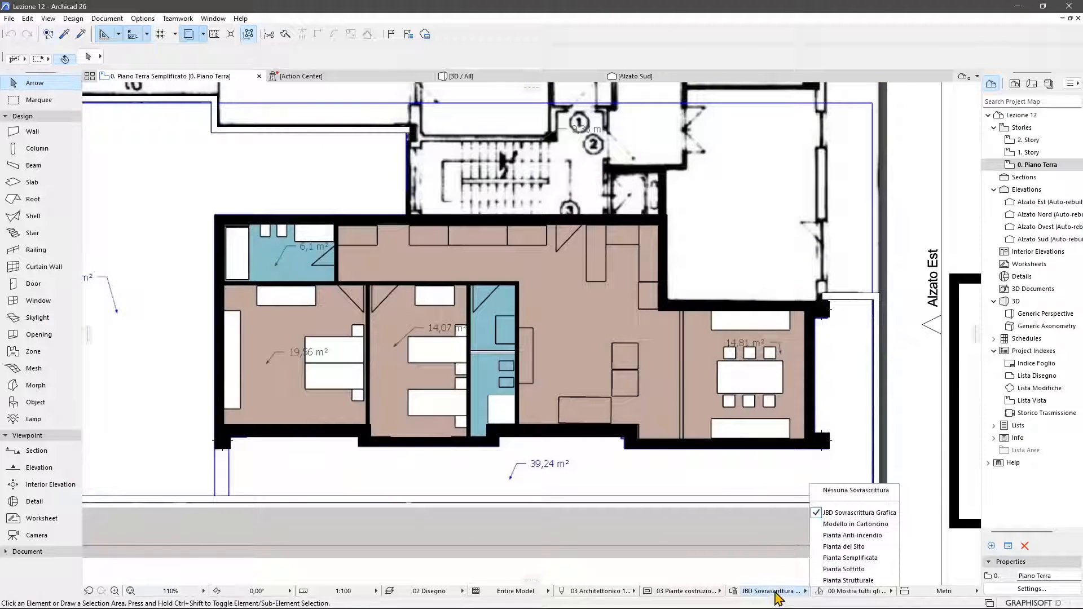
click(855, 490)
scroll(435, 248, up, 6)
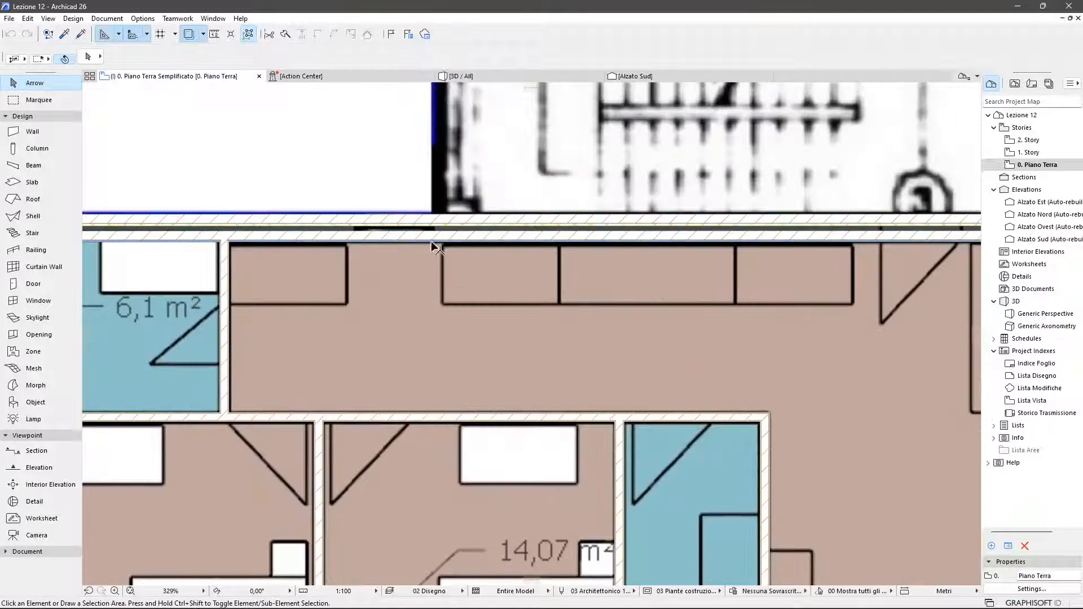
scroll(532, 257, down, 5)
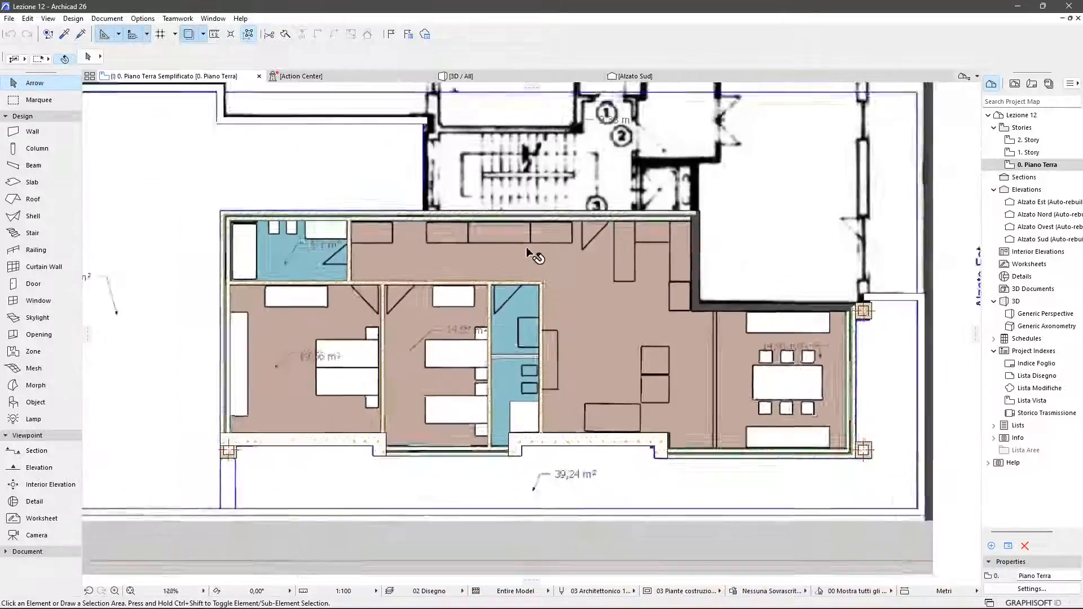
scroll(531, 257, down, 5)
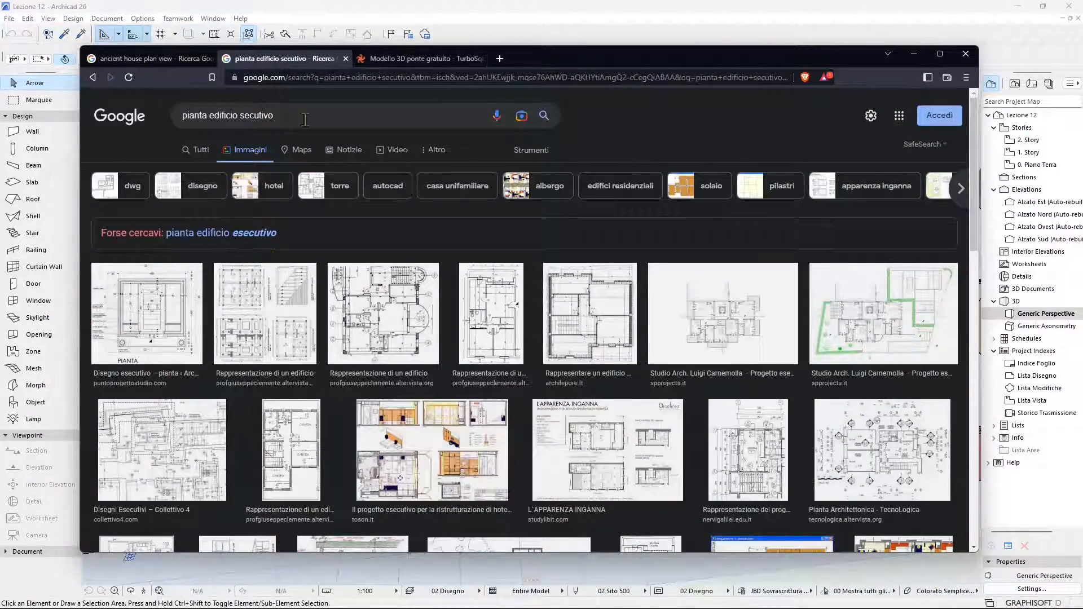
- Look through the detailed building plans in the Google Images results for "pianta edificio secutivo"
scroll(389, 259, down, 2)
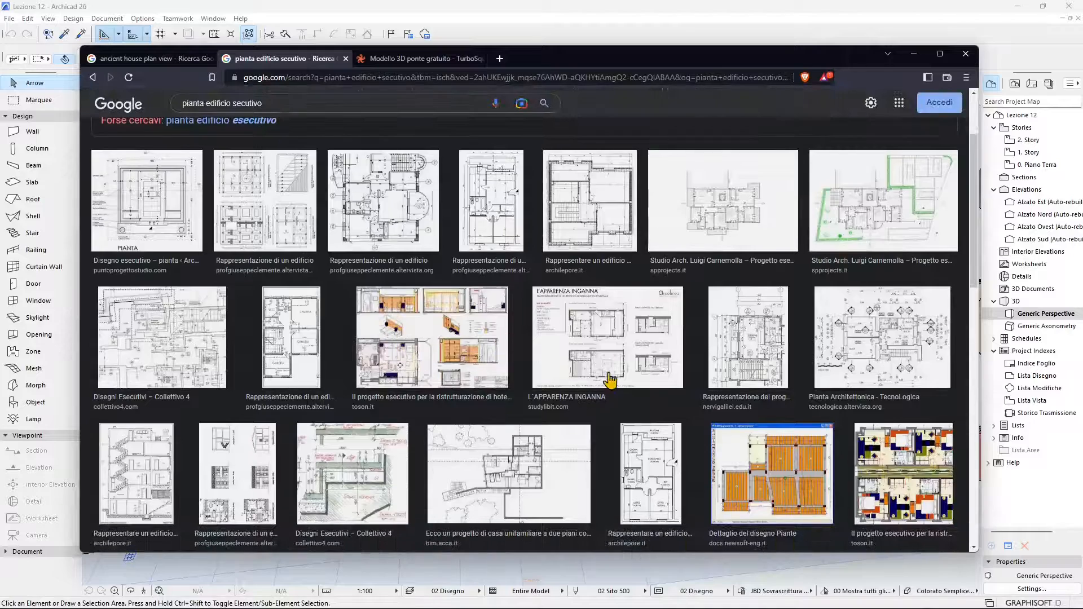
scroll(649, 339, down, 2)
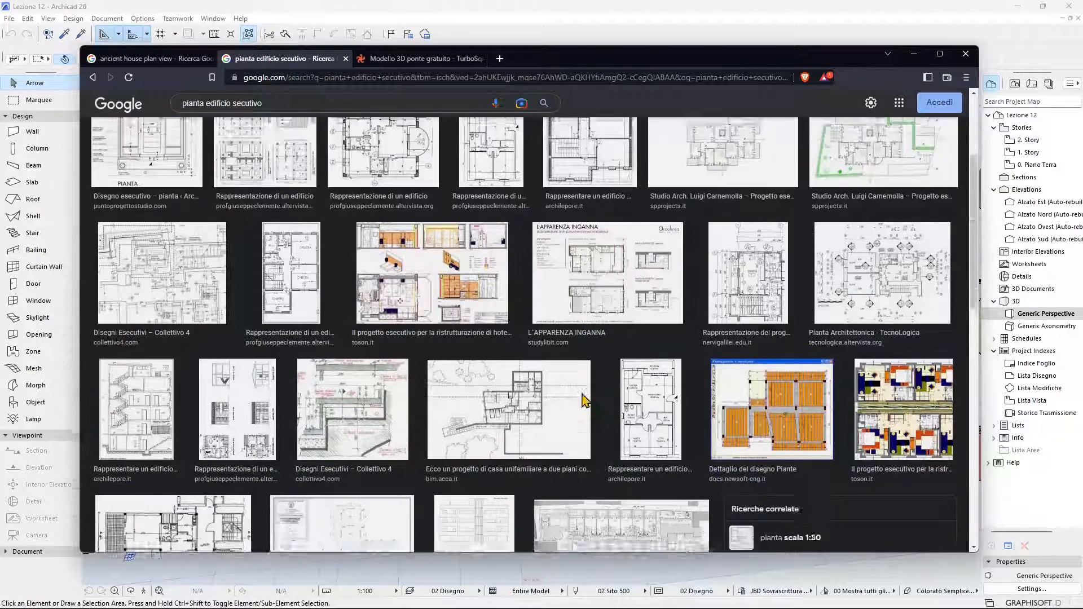
scroll(355, 440, down, 1)
scroll(316, 338, up, 4)
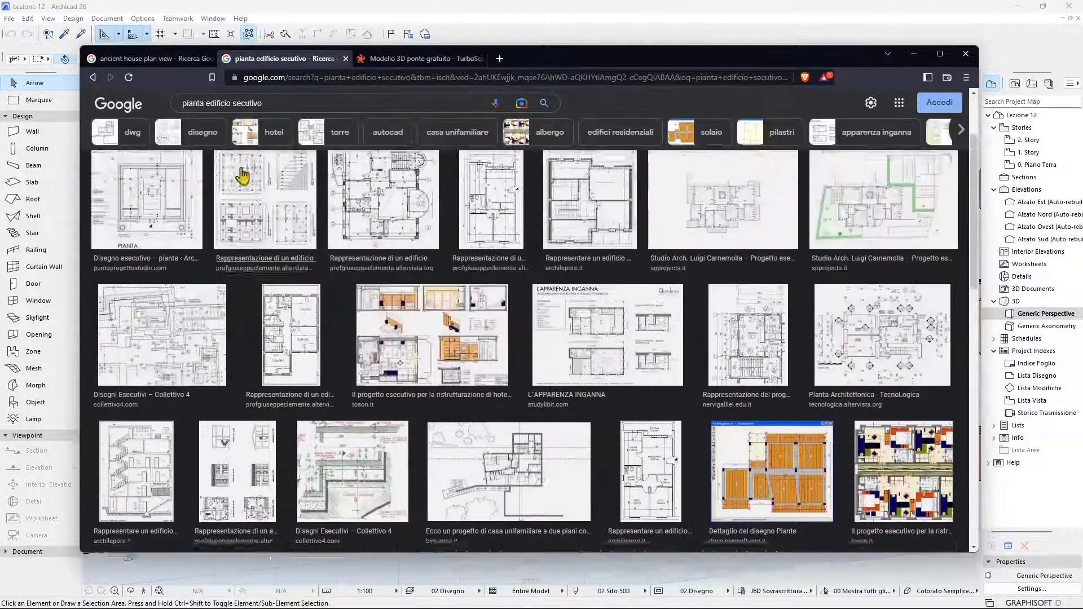
scroll(237, 192, up, 1)
- Show the TurboSquid page of the free bridge 3D model and view its main preview image
click(418, 58)
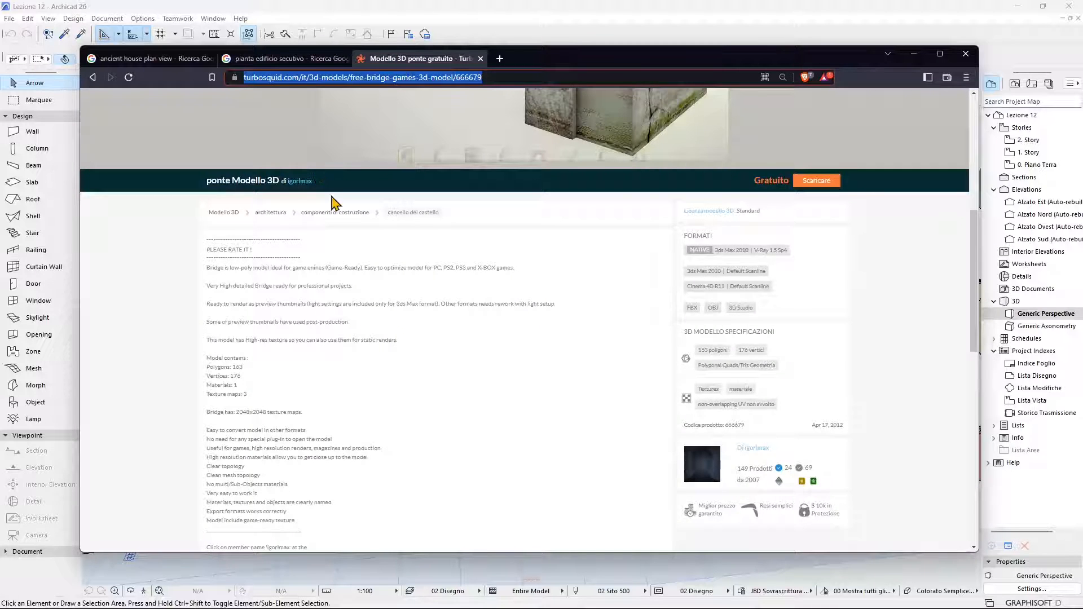
scroll(334, 206, up, 6)
scroll(337, 227, up, 2)
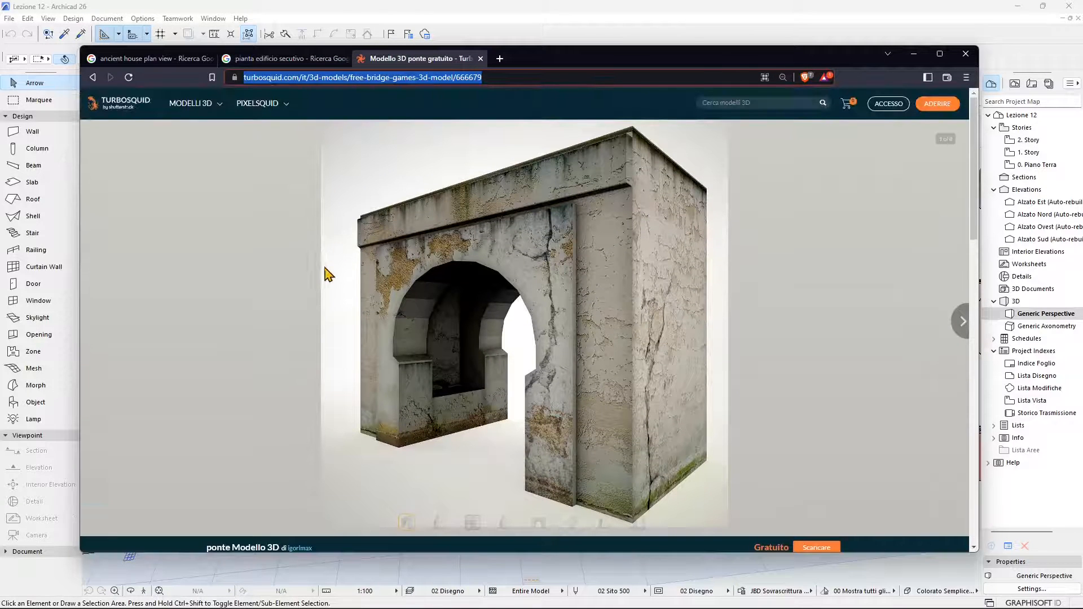
- Go back to TurboSquid's free "medieval tower" results for 3ds Max and look through the listed models
click(92, 78)
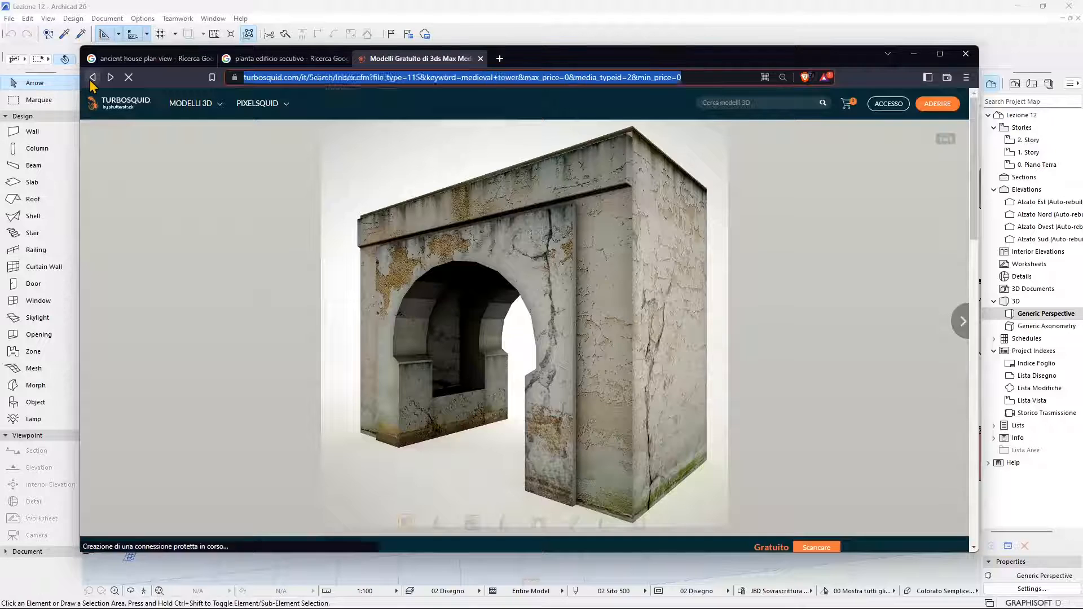
mouse_move(449, 423)
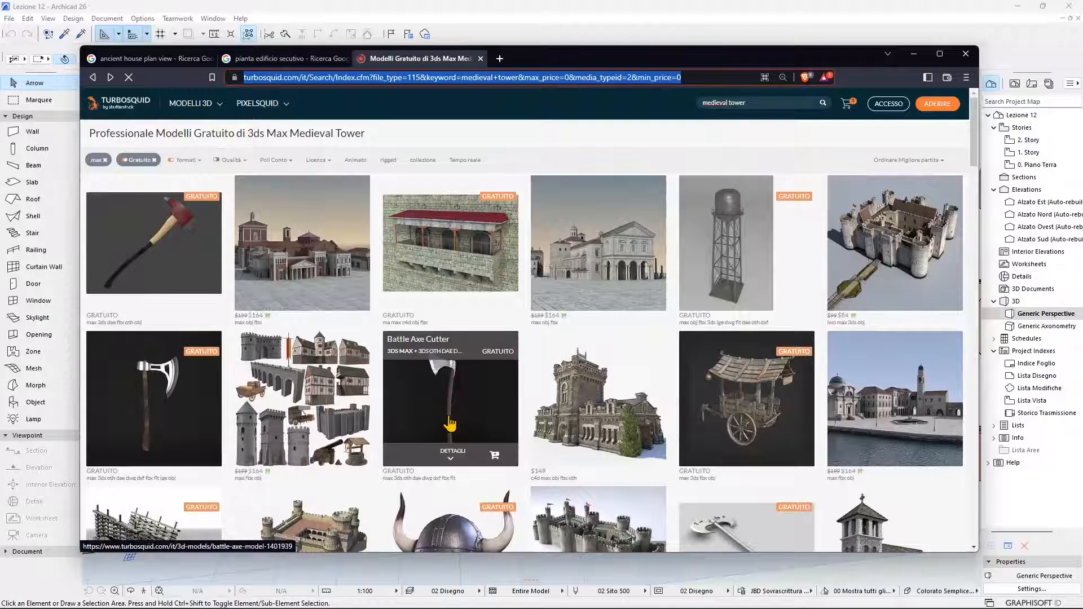
mouse_move(125, 313)
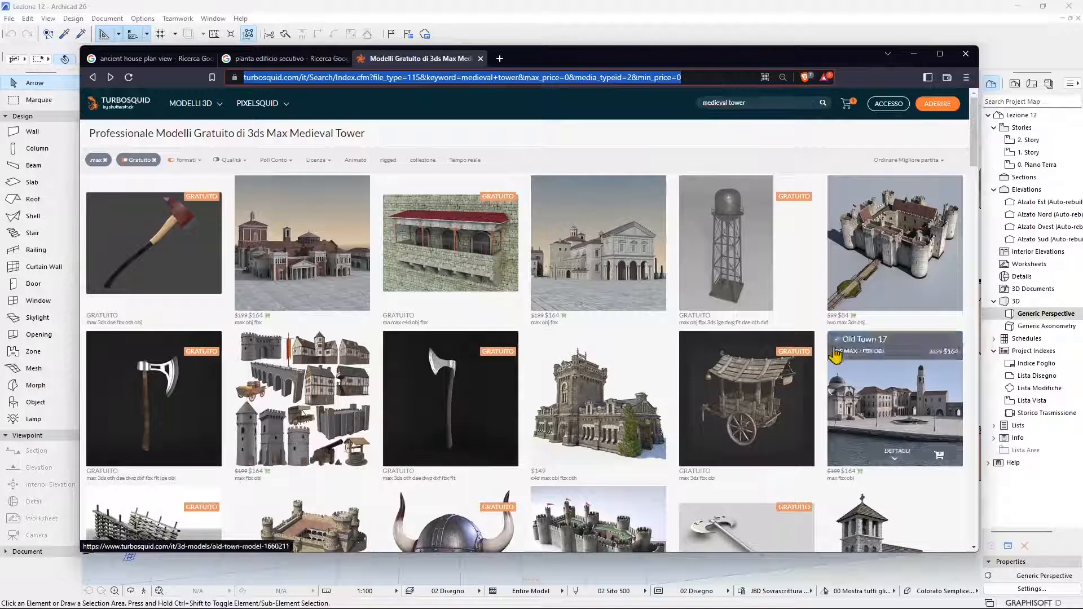
mouse_move(424, 237)
scroll(424, 237, down, 4)
mouse_move(305, 285)
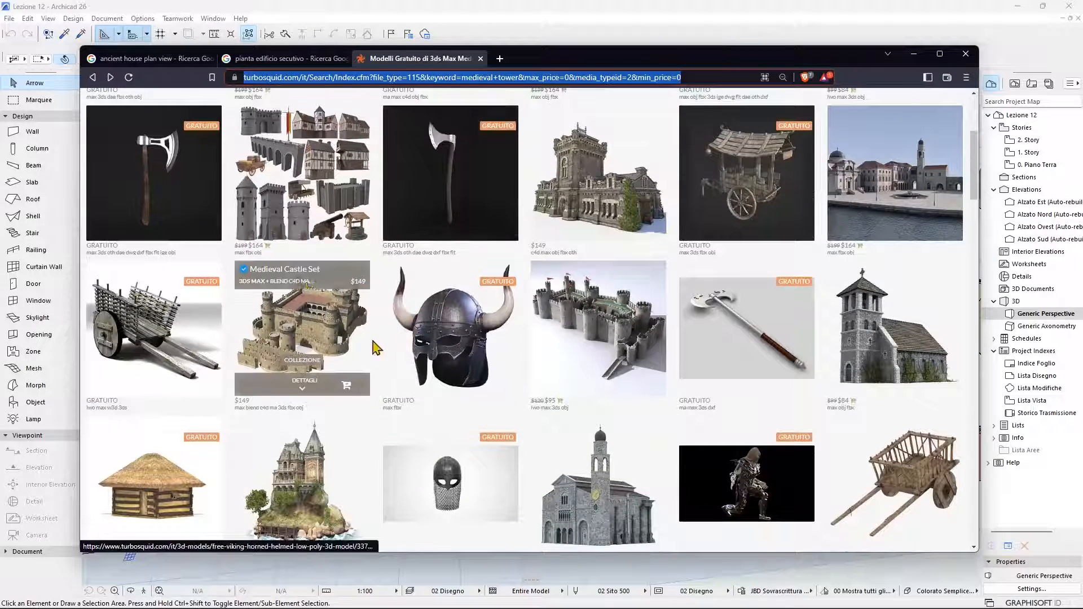
scroll(252, 398, down, 3)
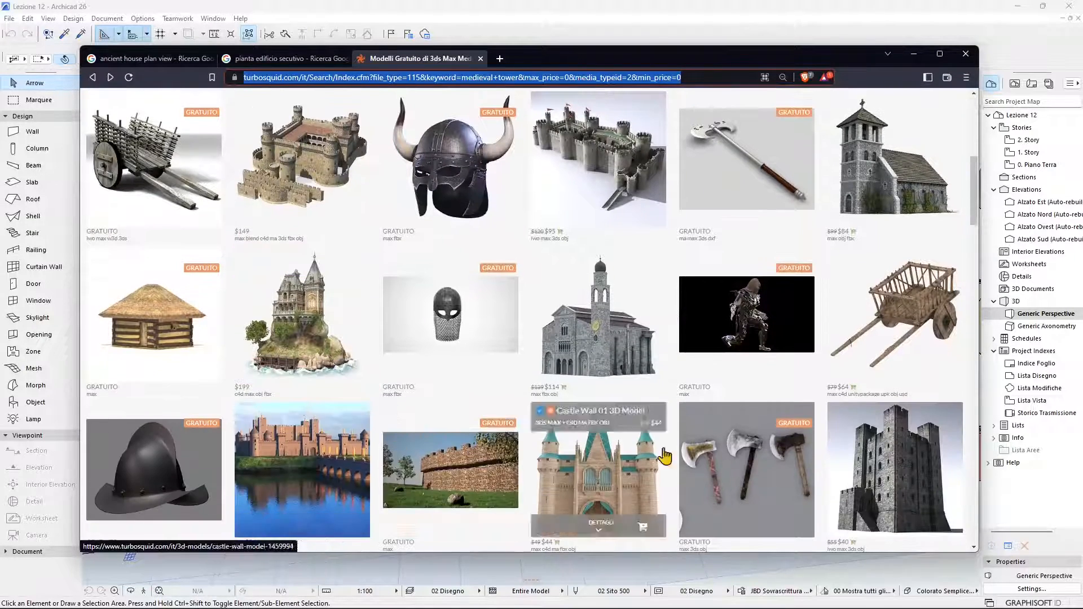
scroll(705, 451, up, 5)
- Return to the free bridge model's page and examine its preview image, description and specifications
click(109, 77)
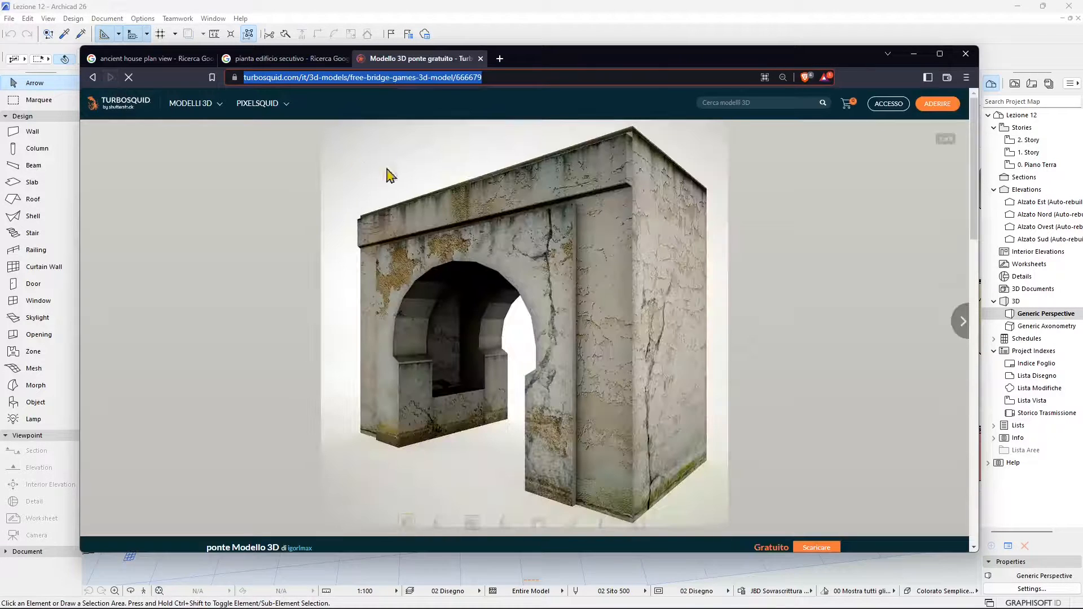
scroll(604, 304, down, 3)
scroll(541, 374, up, 3)
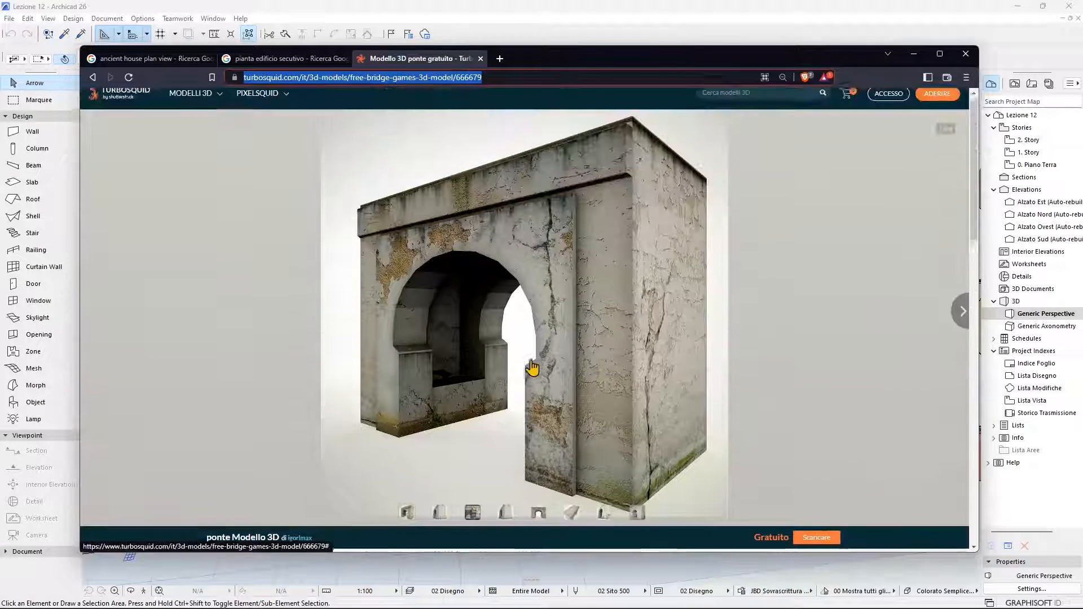
scroll(598, 285, down, 3)
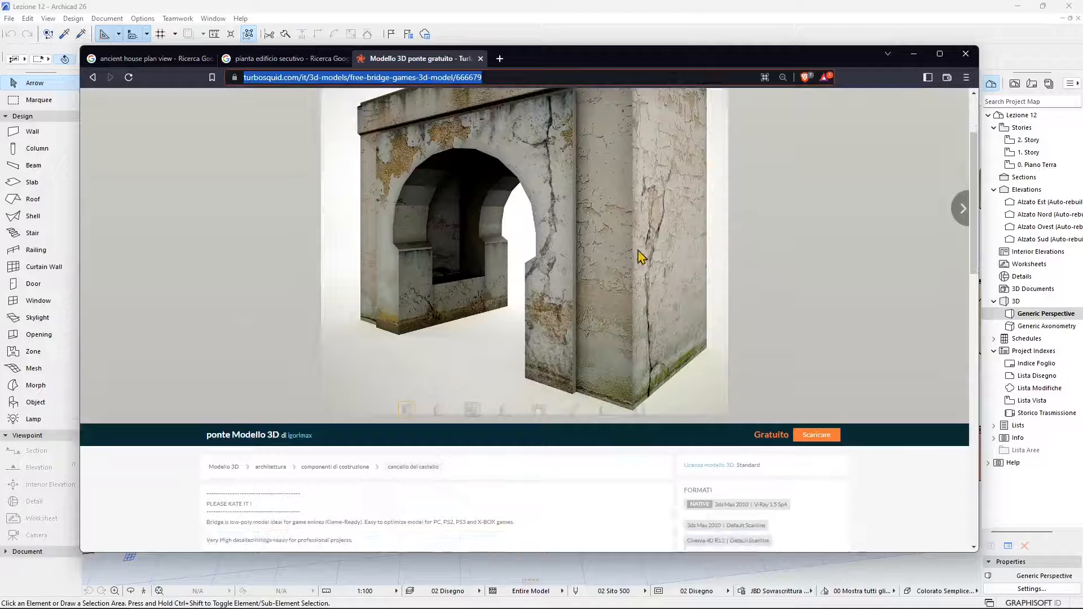
scroll(677, 265, up, 3)
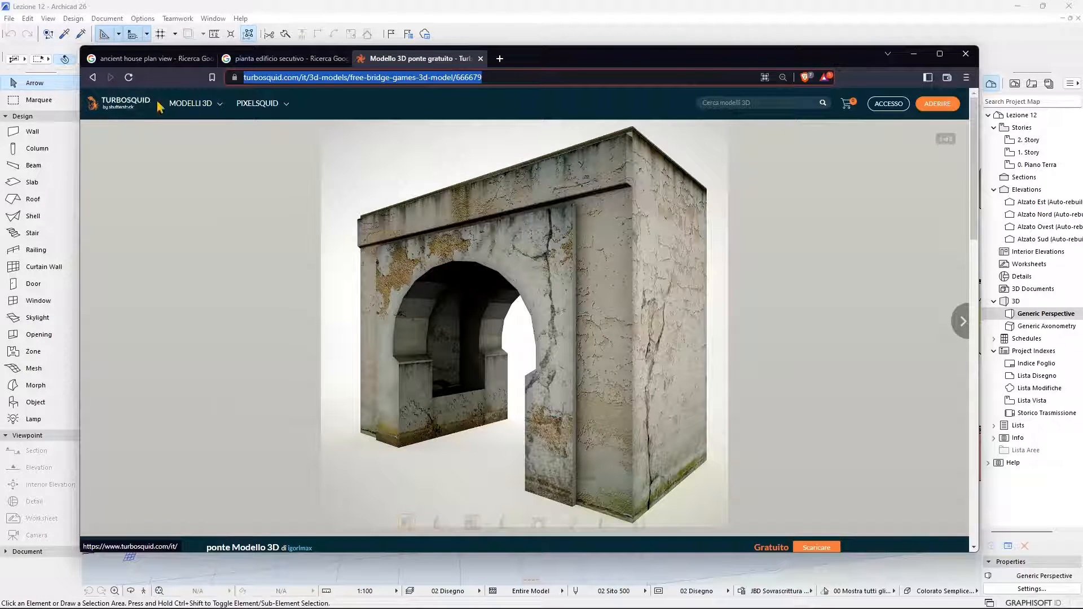
scroll(299, 273, down, 4)
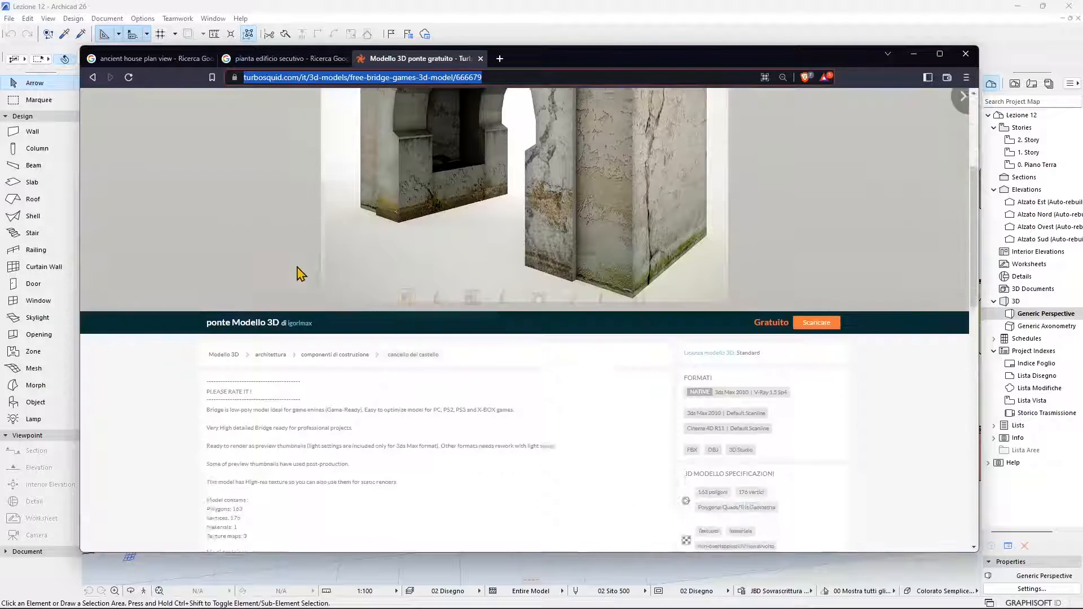
scroll(300, 273, down, 2)
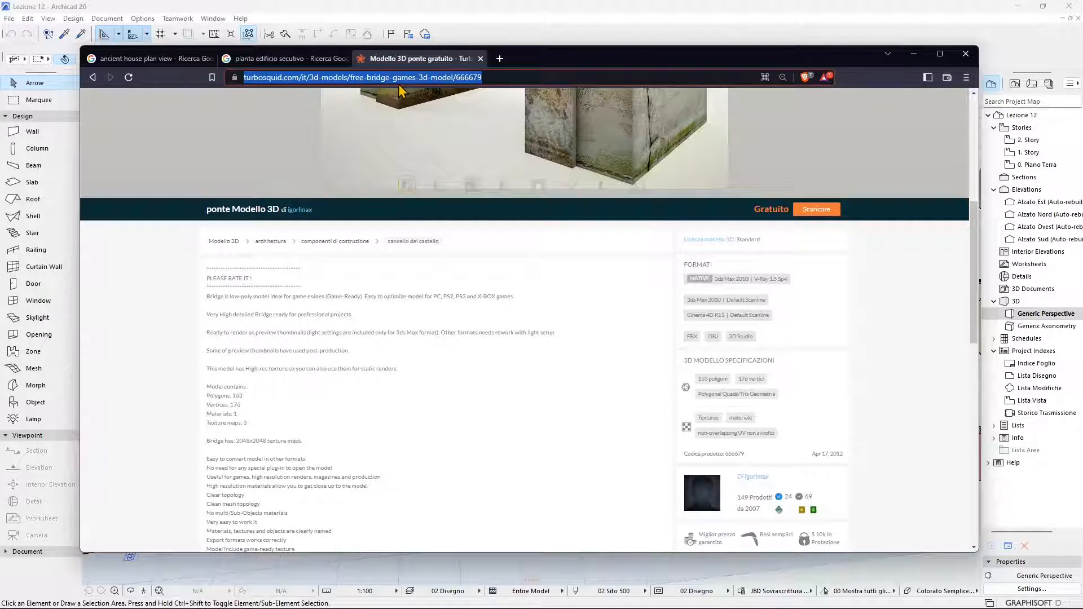
scroll(394, 321, down, 2)
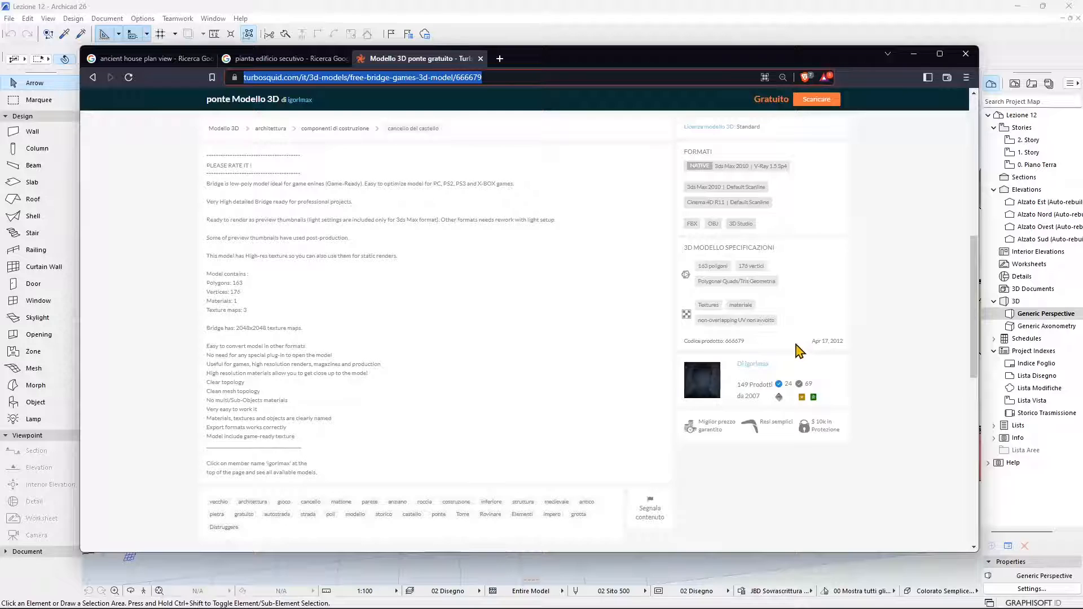
- Highlight the bridge model's polygon and vertex counts and its FBX, OBJ and 3D Studio formats, and clear the highlighting
drag(698, 266, 705, 267)
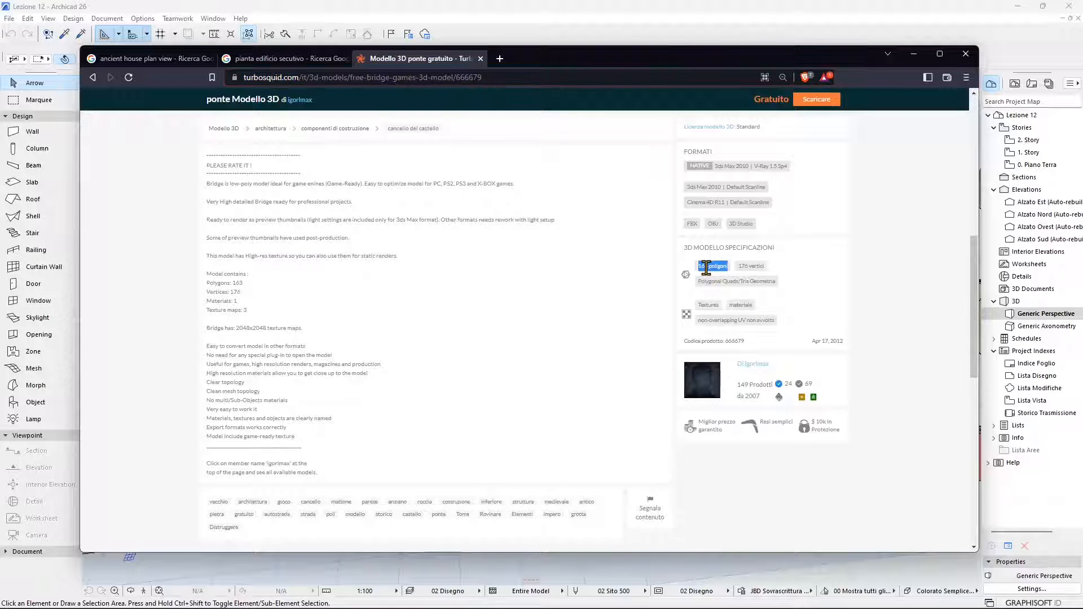
triple_click(742, 267)
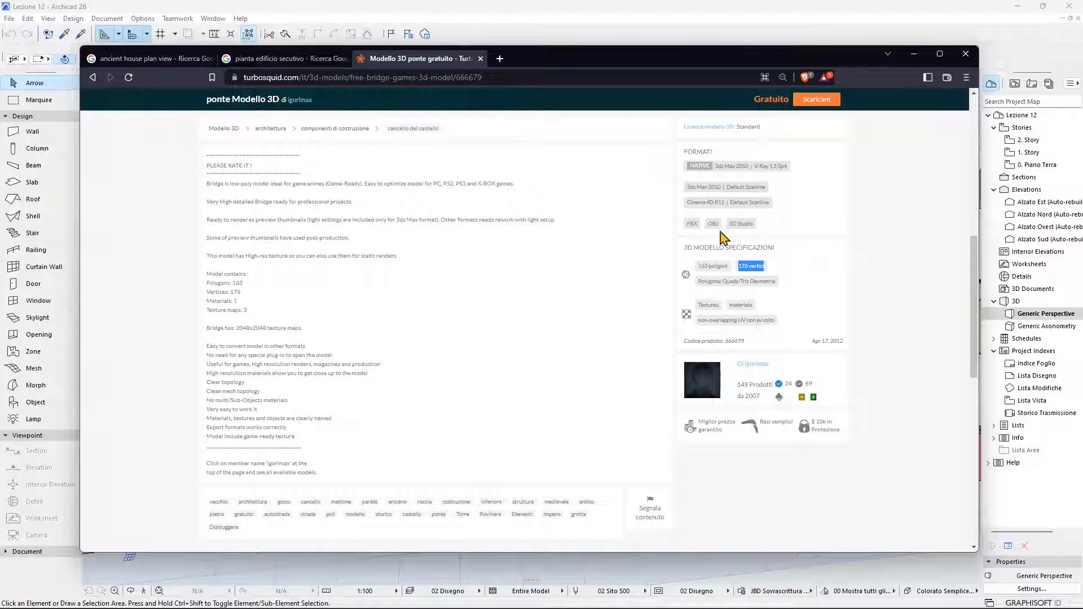
double_click(689, 222)
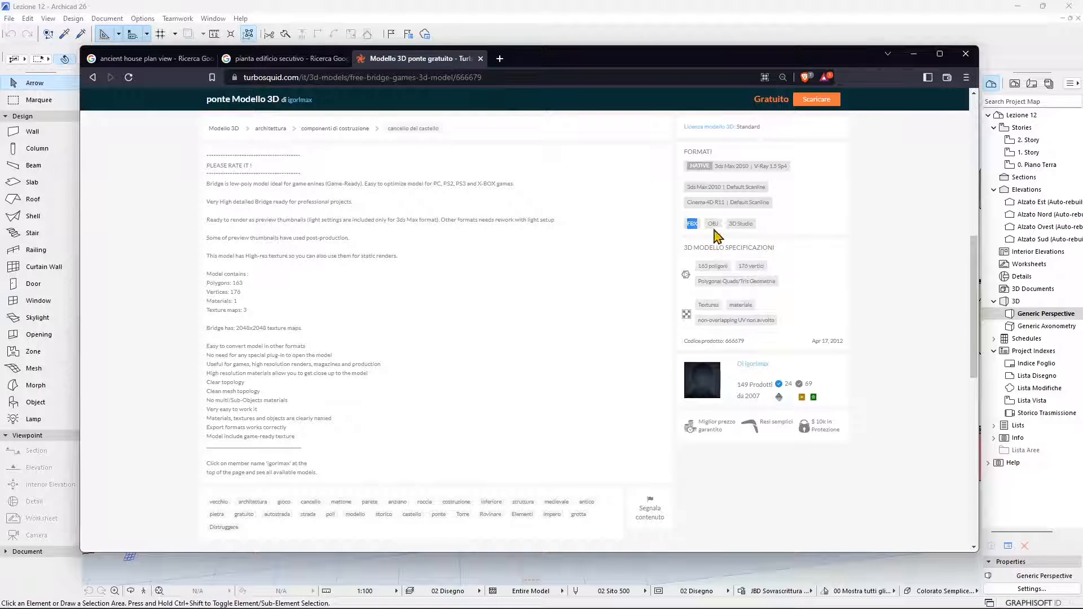
double_click(713, 224)
double_click(738, 224)
click(819, 214)
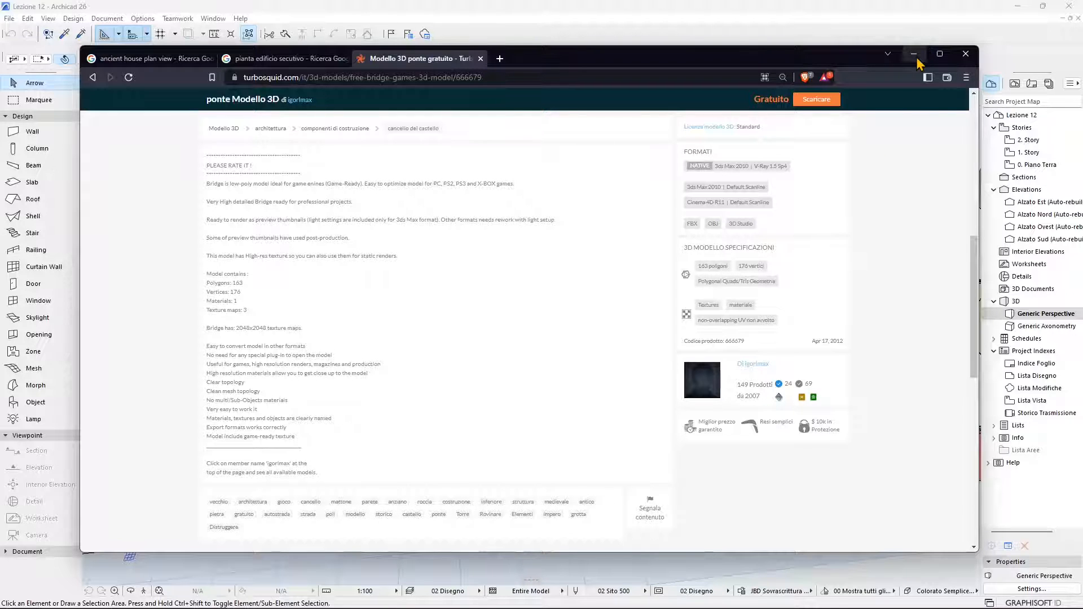
- Minimize the browser to return to Archicad, select the stone bridge object in the 3D view and clear the selection
scroll(457, 310, up, 8)
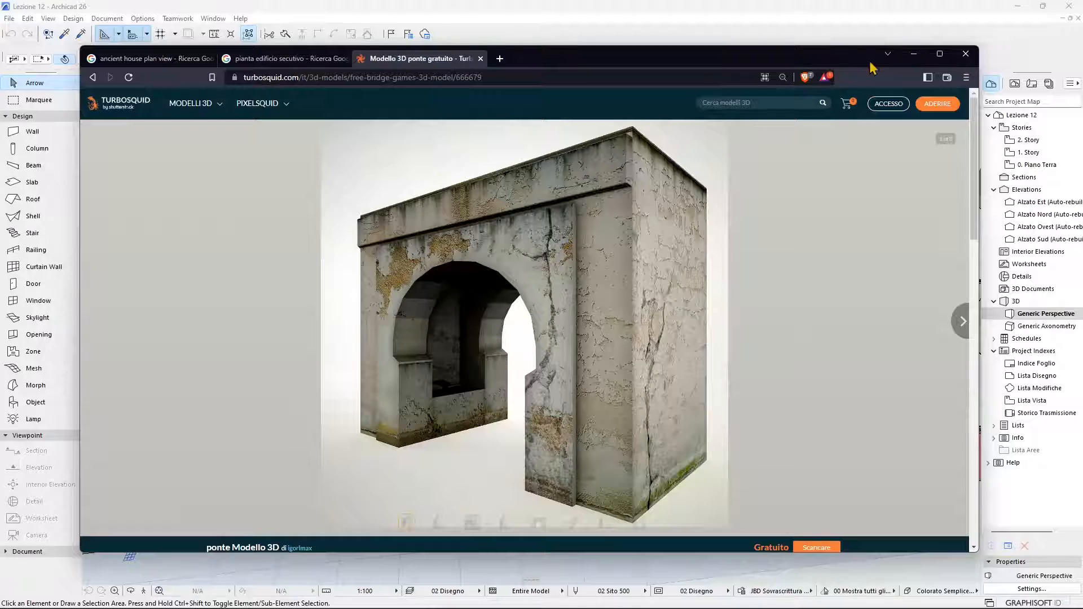
click(913, 53)
scroll(510, 420, up, 3)
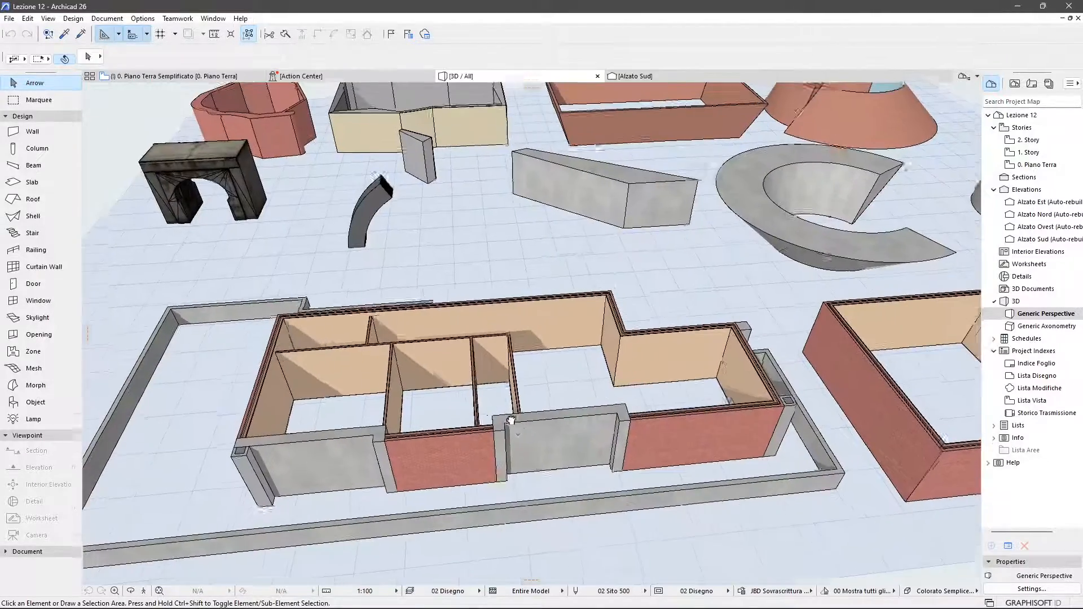
scroll(511, 420, down, 3)
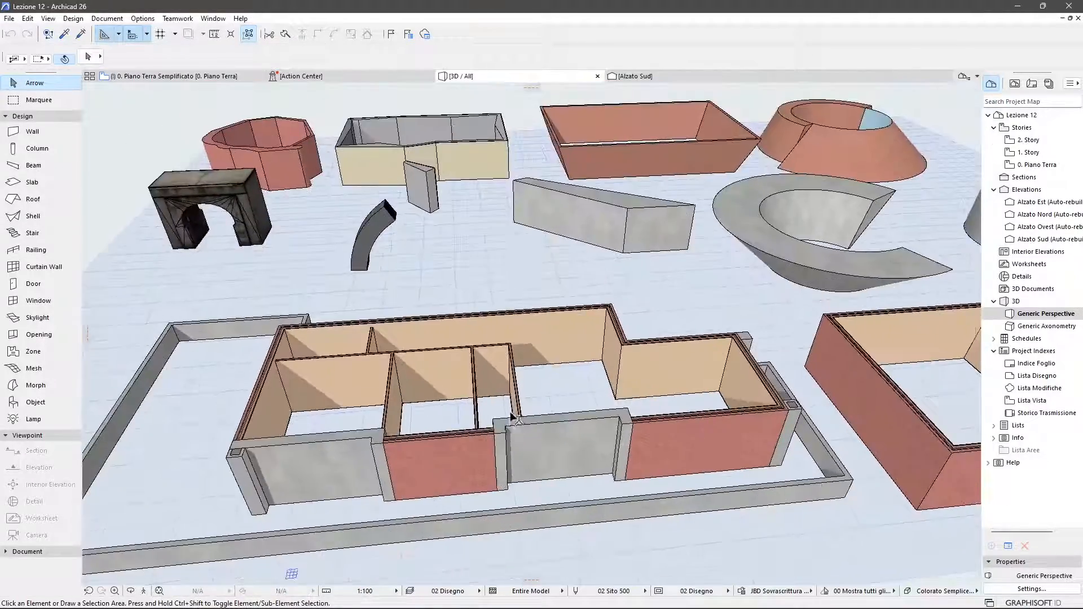
scroll(511, 418, down, 2)
click(220, 208)
scroll(178, 151, up, 3)
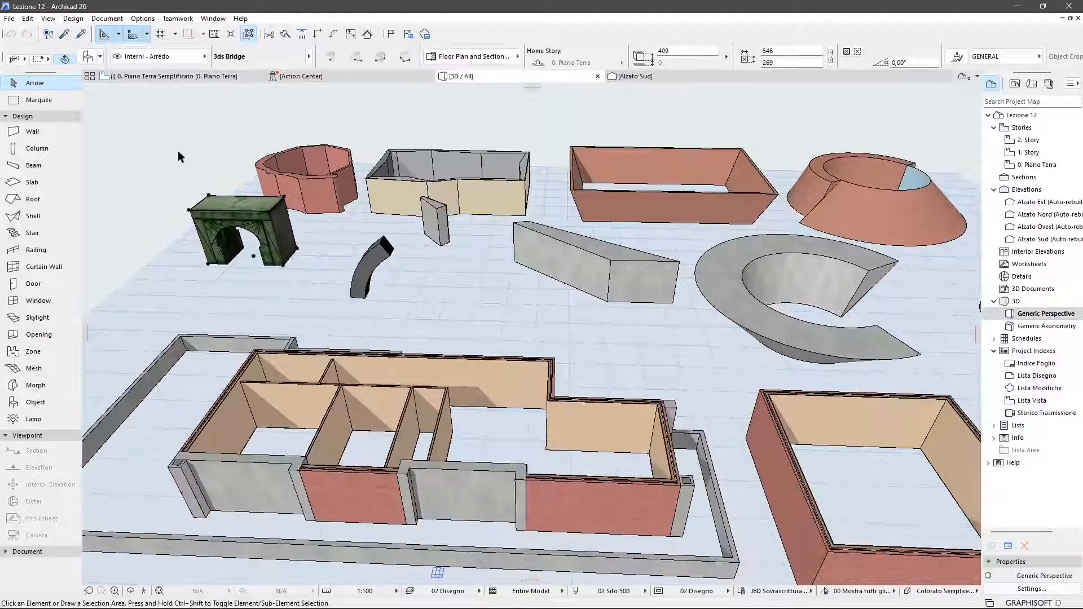
click(178, 150)
scroll(177, 150, down, 2)
shift+middle_drag(460, 311, 496, 319)
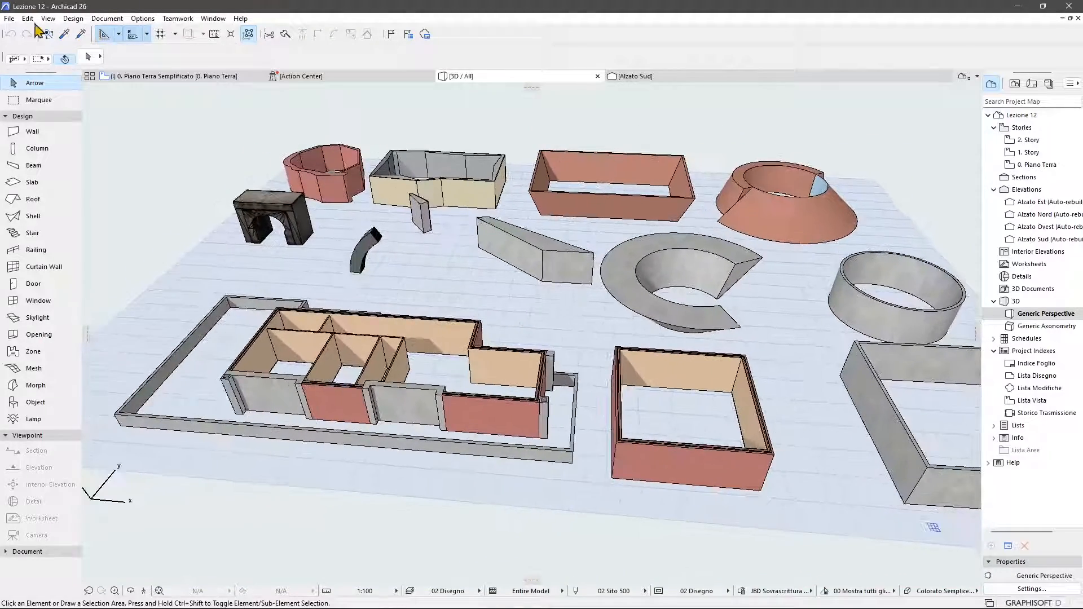
click(9, 18)
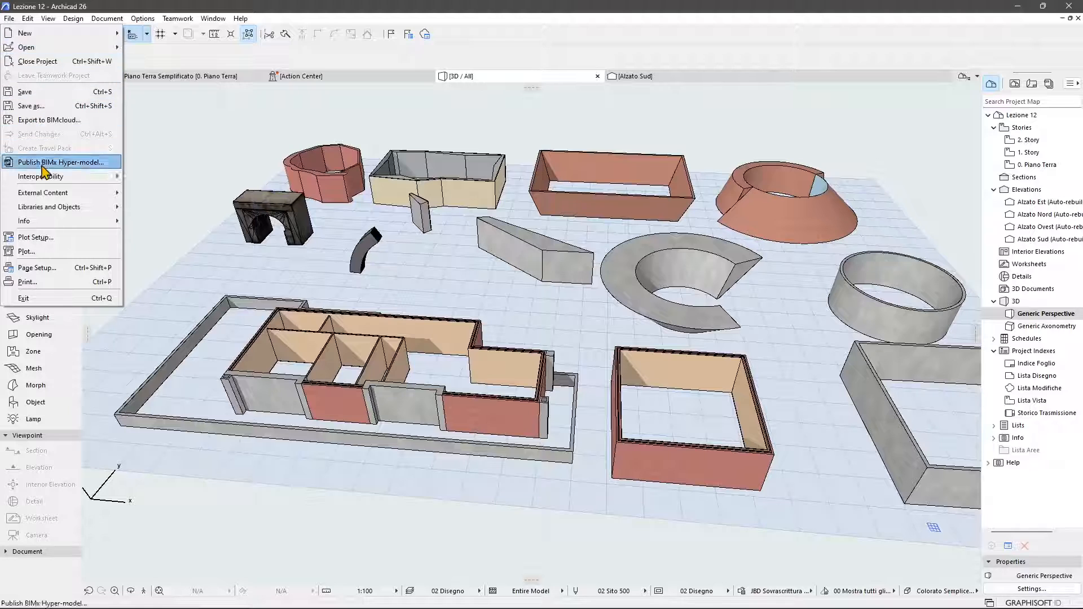
mouse_move(43, 177)
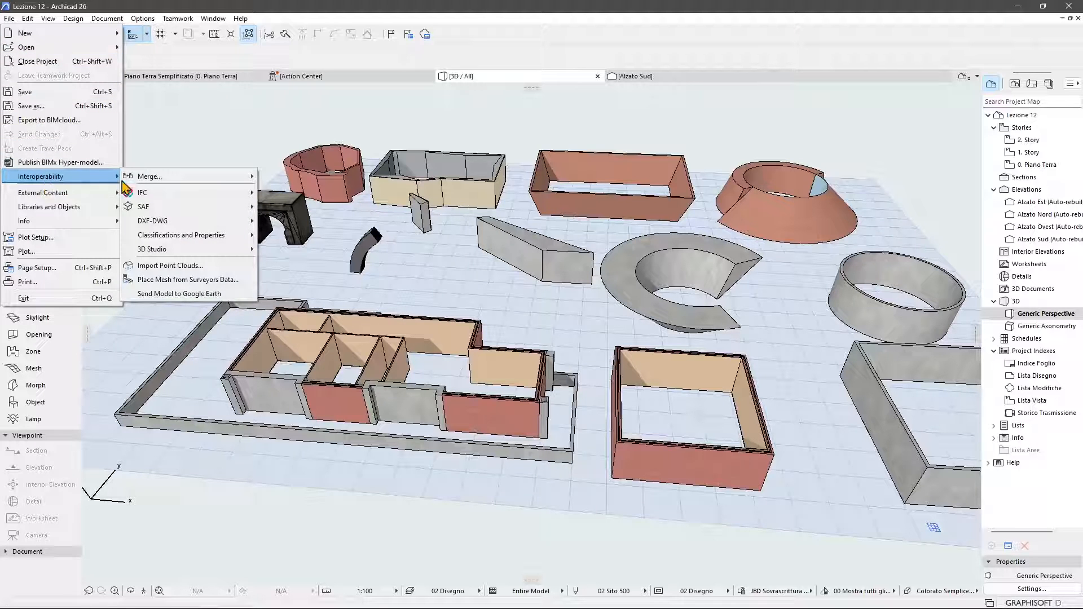
mouse_move(153, 251)
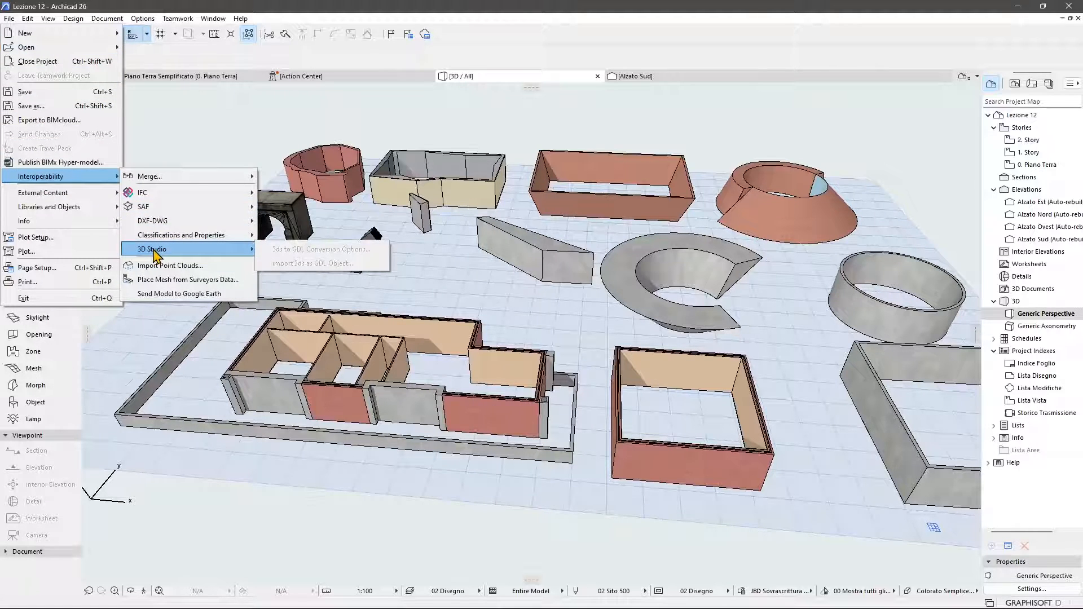
- Switch to the 0. Piano Terra floor plan and load bended.3ds from the 3ds folder in WORKS for import as a GDL object
click(186, 79)
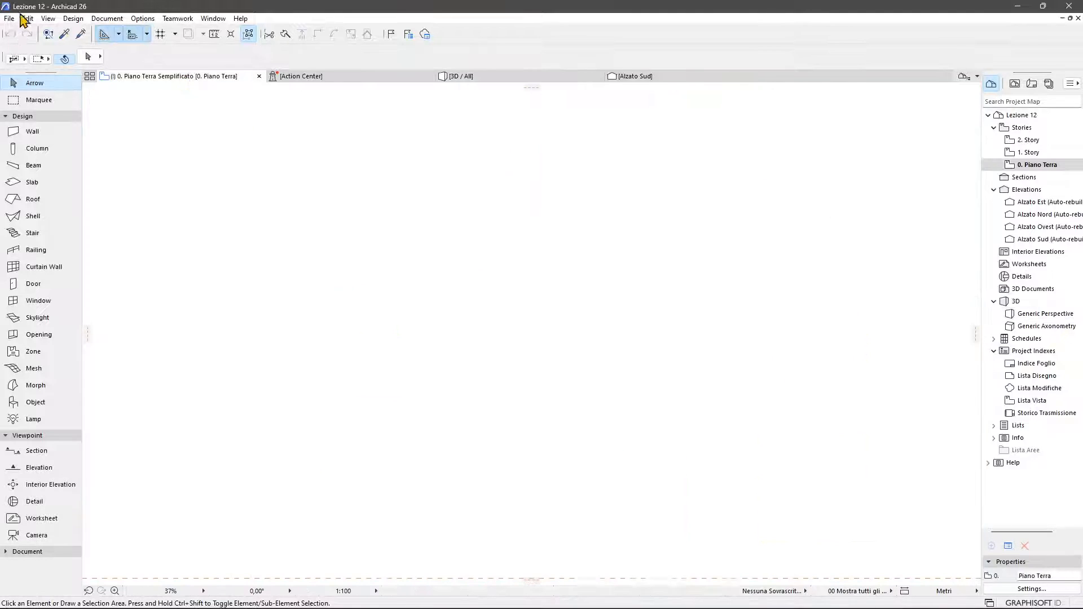
click(9, 19)
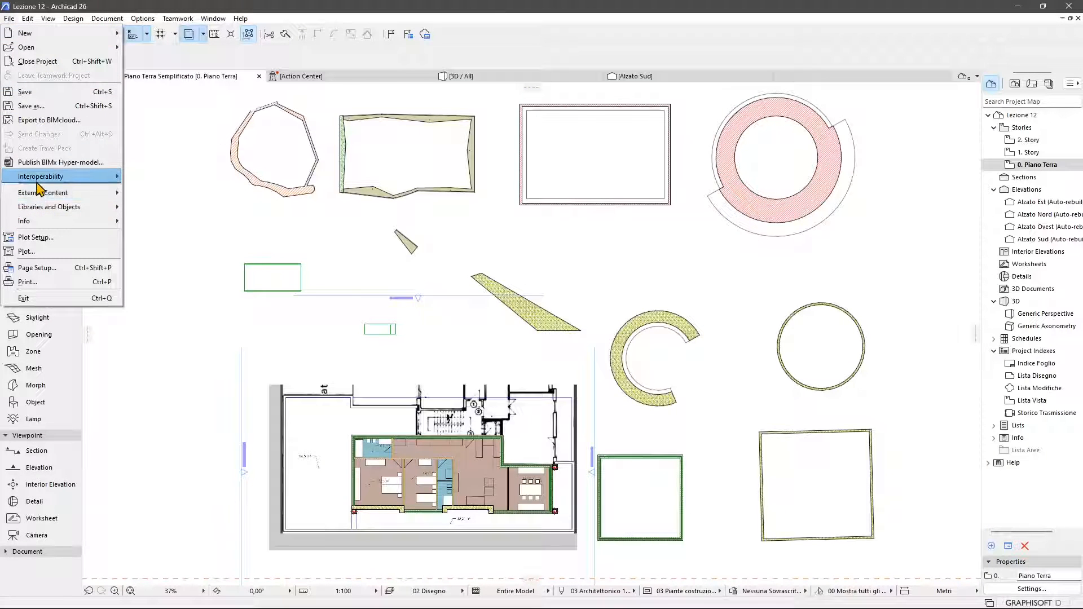
mouse_move(38, 181)
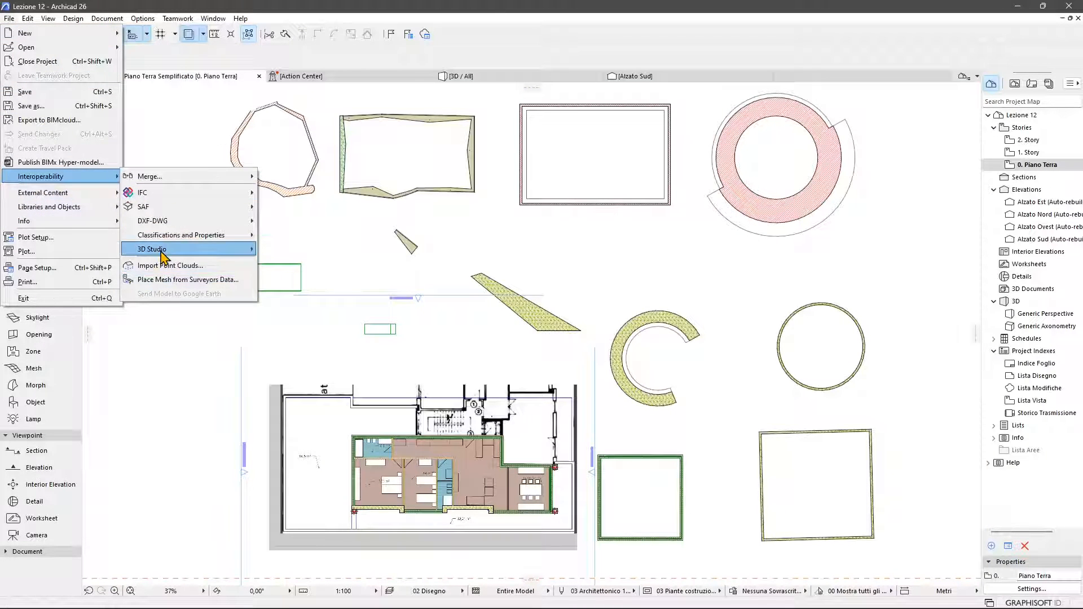
mouse_move(163, 257)
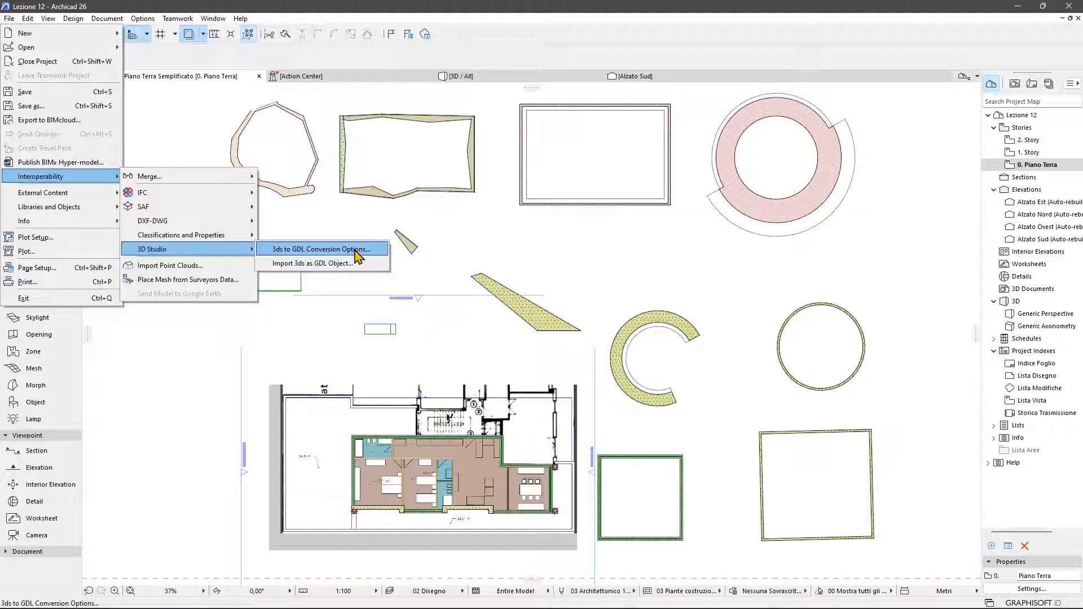
click(292, 265)
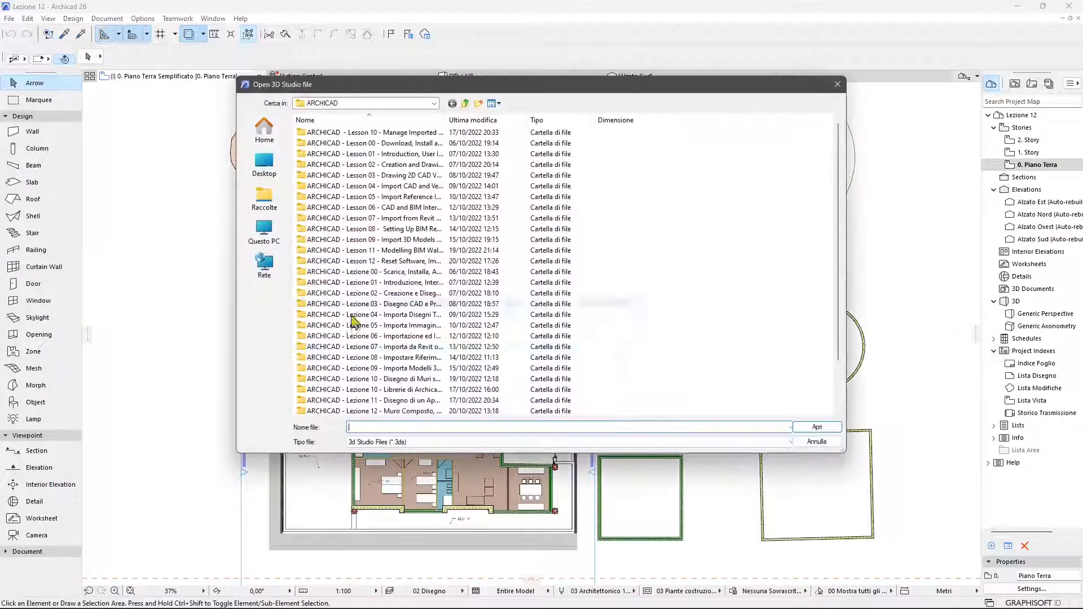
click(361, 104)
click(341, 253)
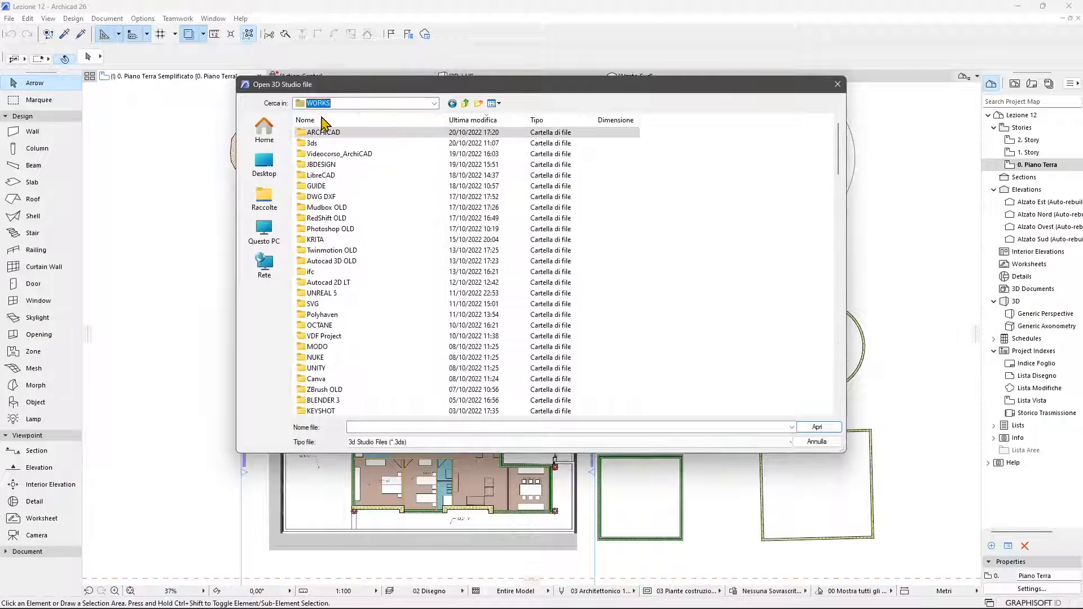
double_click(312, 142)
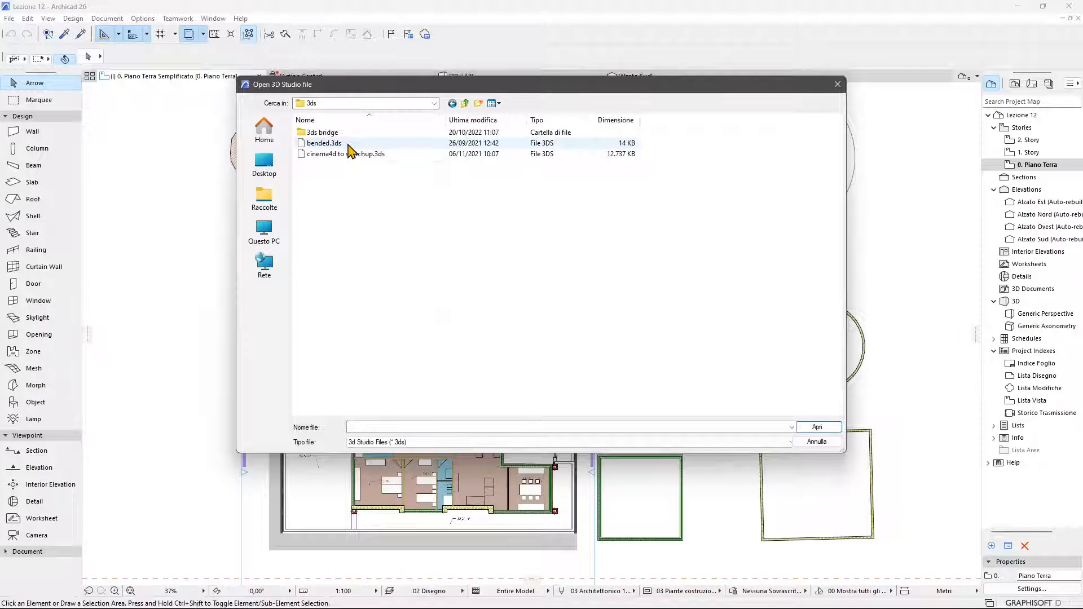
click(348, 144)
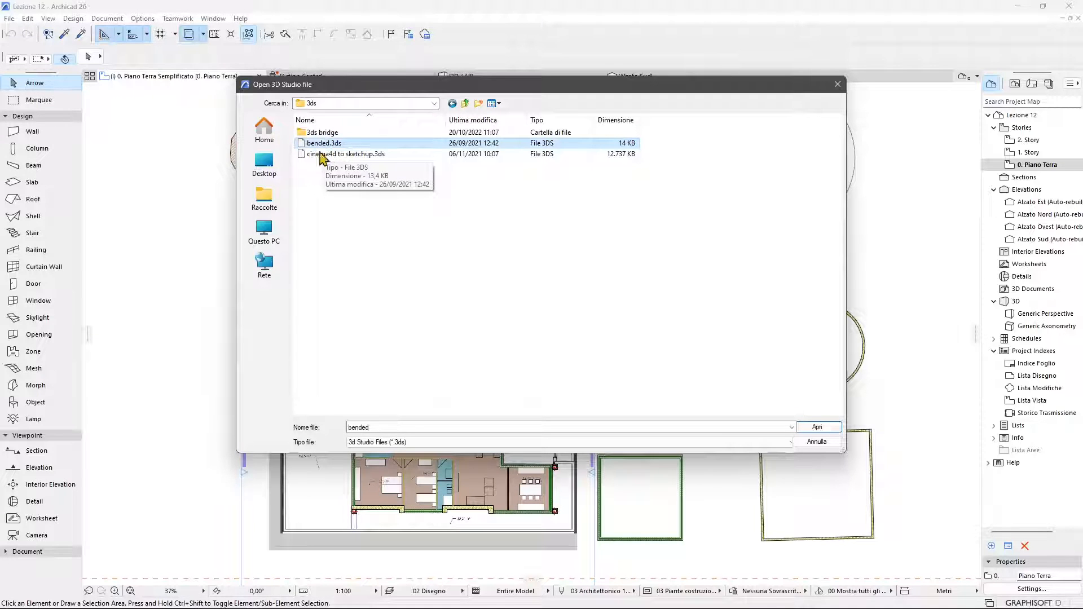
click(818, 427)
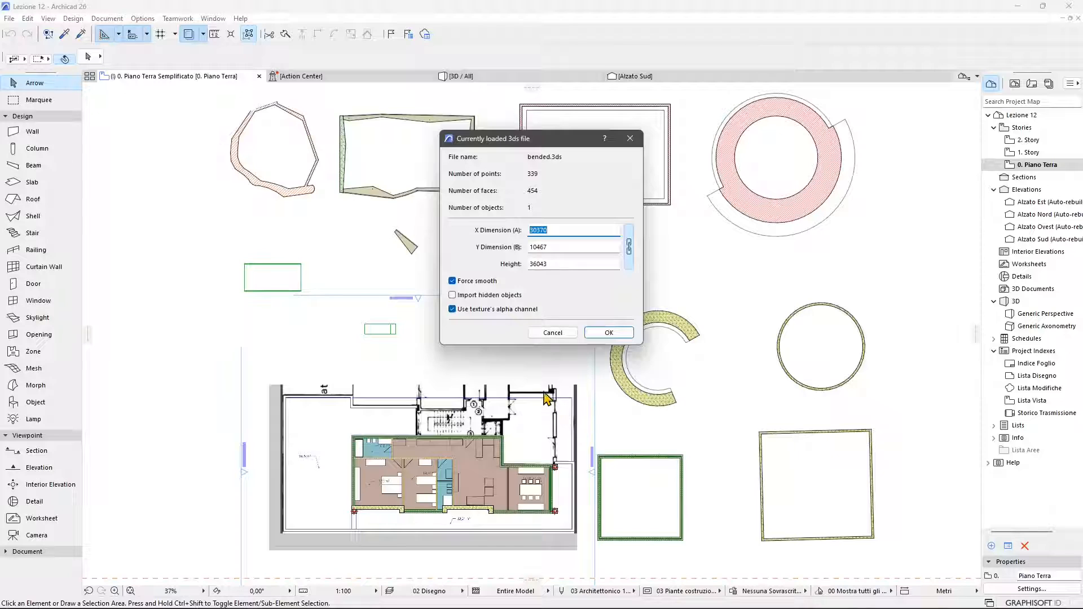